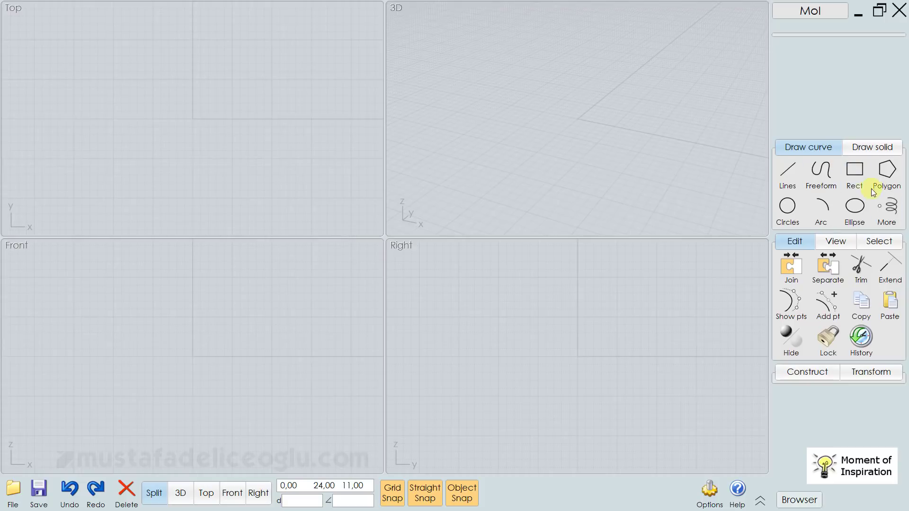
# - Browse the Draw solid, Draw curve, View, Select, Construct and Transform tool tabs, ending on Construct
pyautogui.click(872, 149)
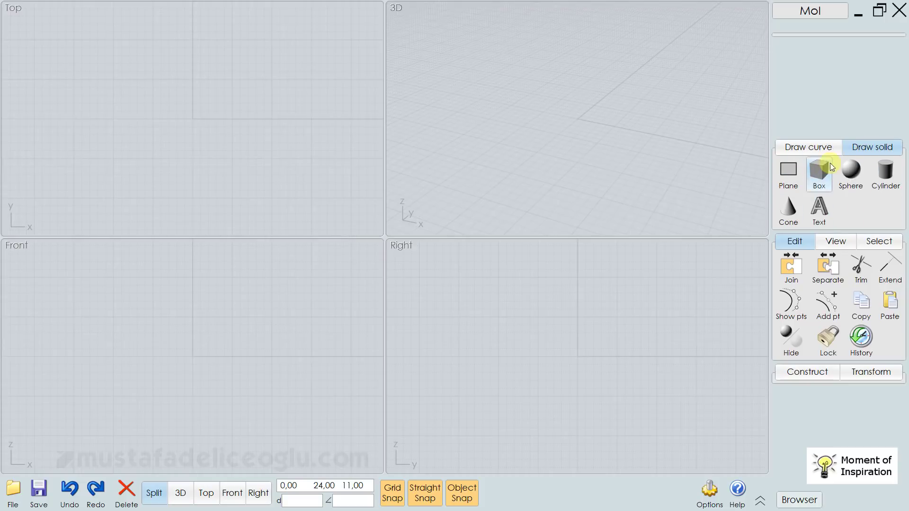
pyautogui.click(805, 149)
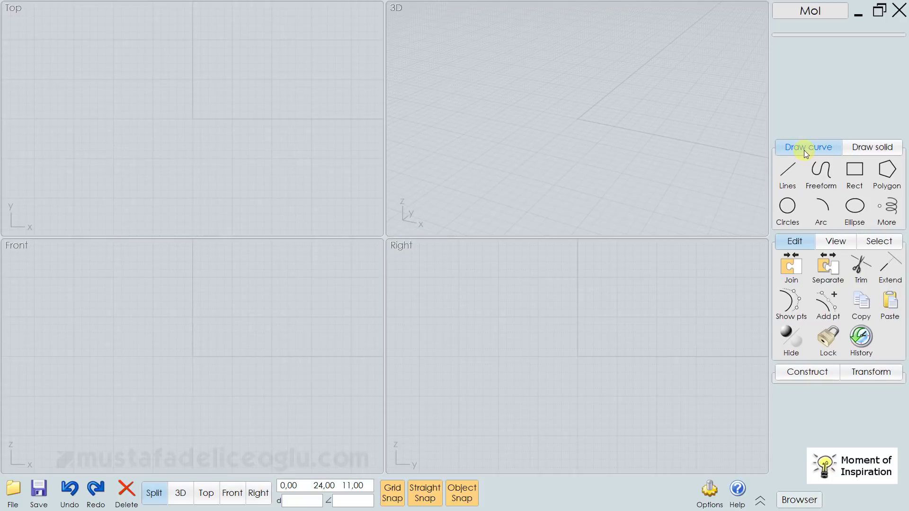
pyautogui.click(836, 241)
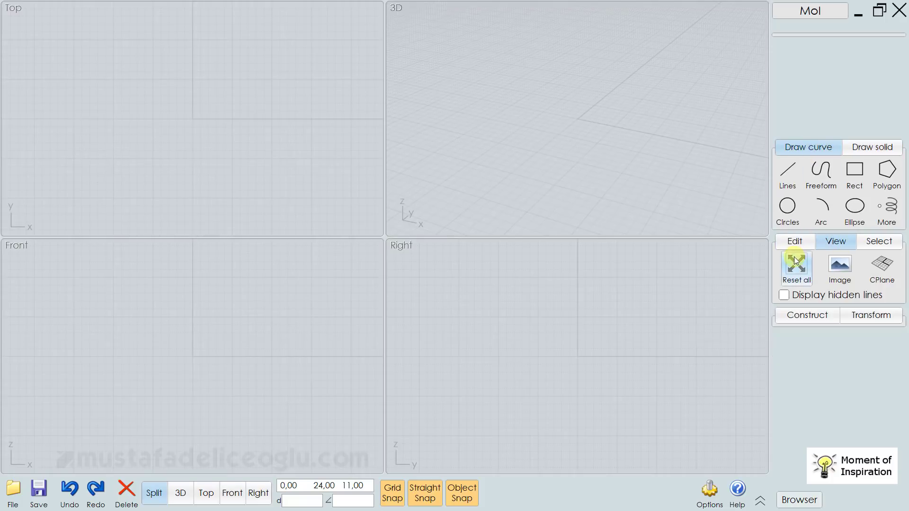
pyautogui.click(871, 241)
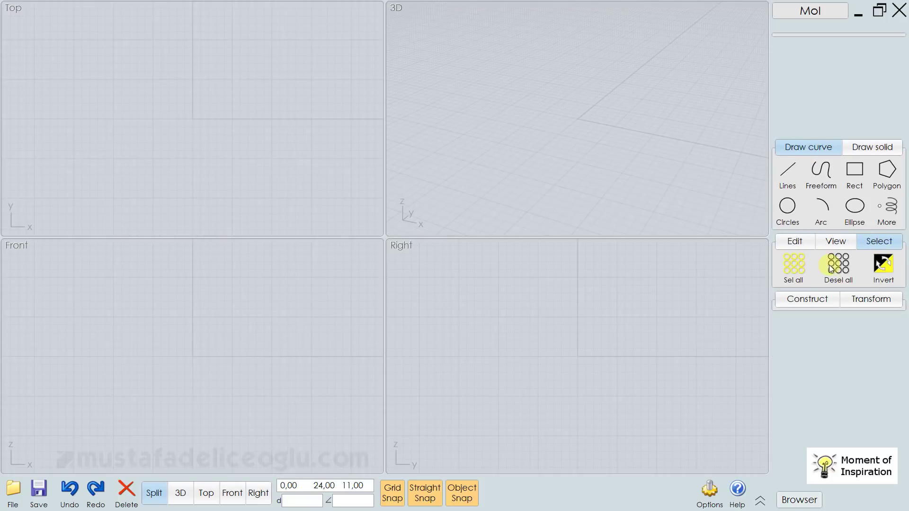
pyautogui.click(795, 242)
pyautogui.click(805, 371)
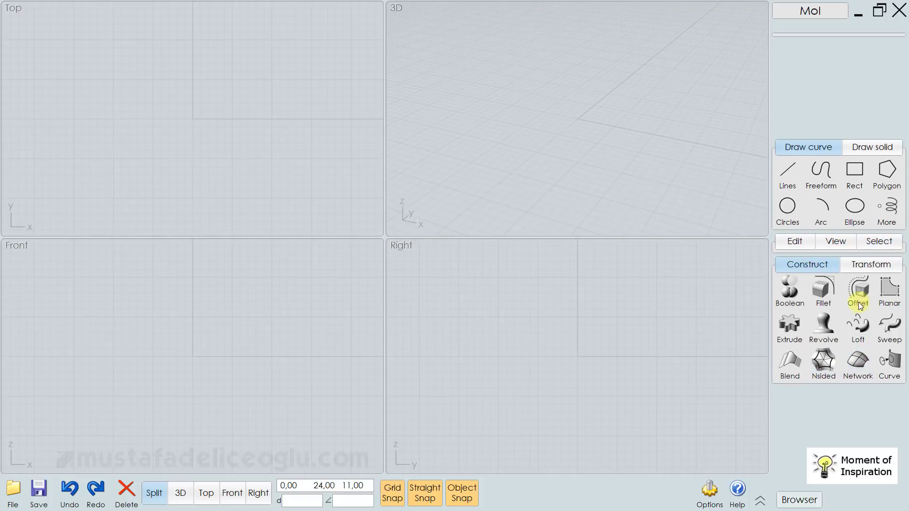
pyautogui.click(869, 267)
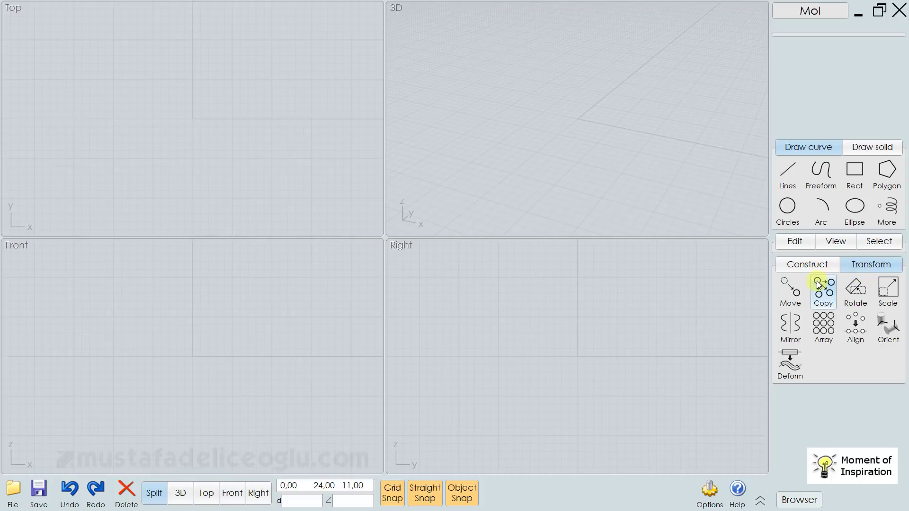
pyautogui.click(807, 264)
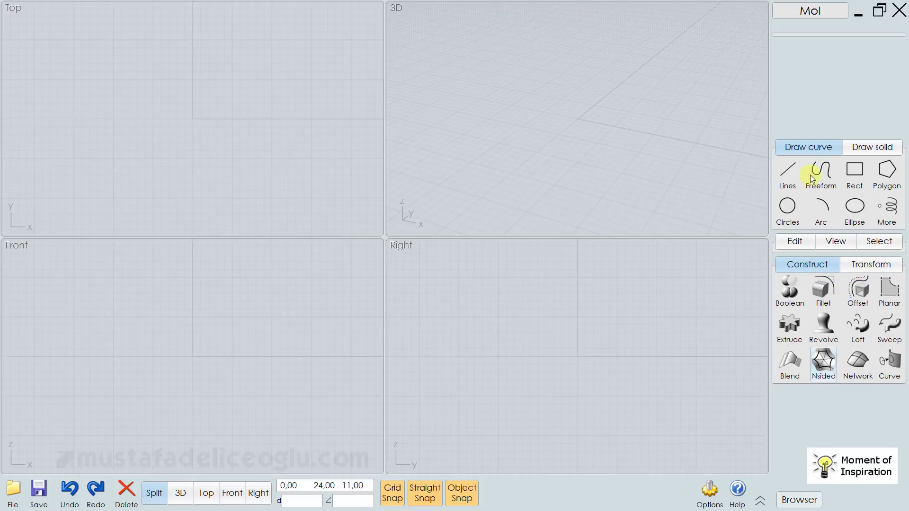
pyautogui.click(860, 265)
pyautogui.click(807, 264)
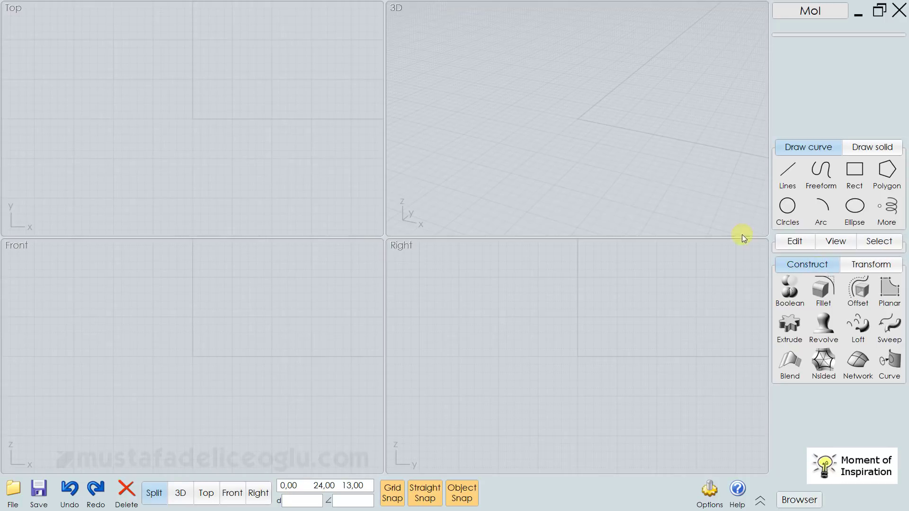
# - Draw a 65 x 25 corner rectangle starting at the origin
pyautogui.click(854, 178)
pyautogui.click(578, 119)
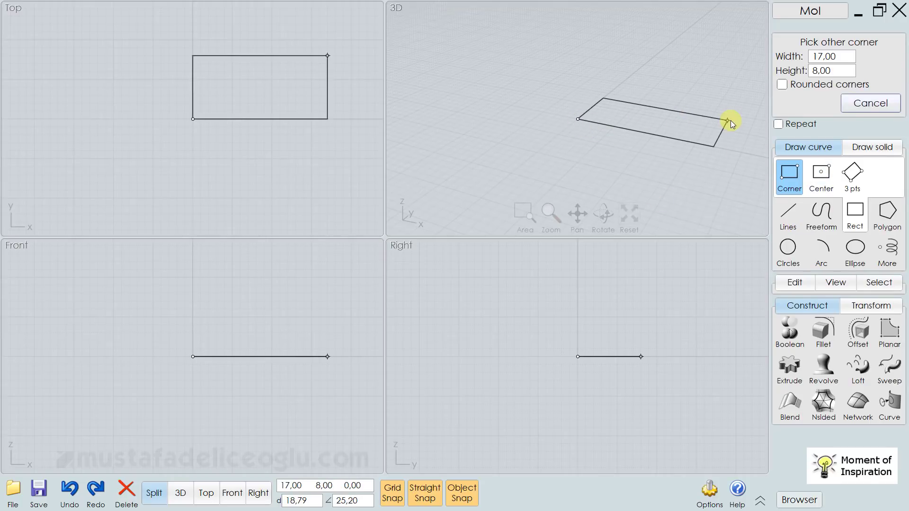
pyautogui.write('65')
pyautogui.press('Tab')
pyautogui.write('25')
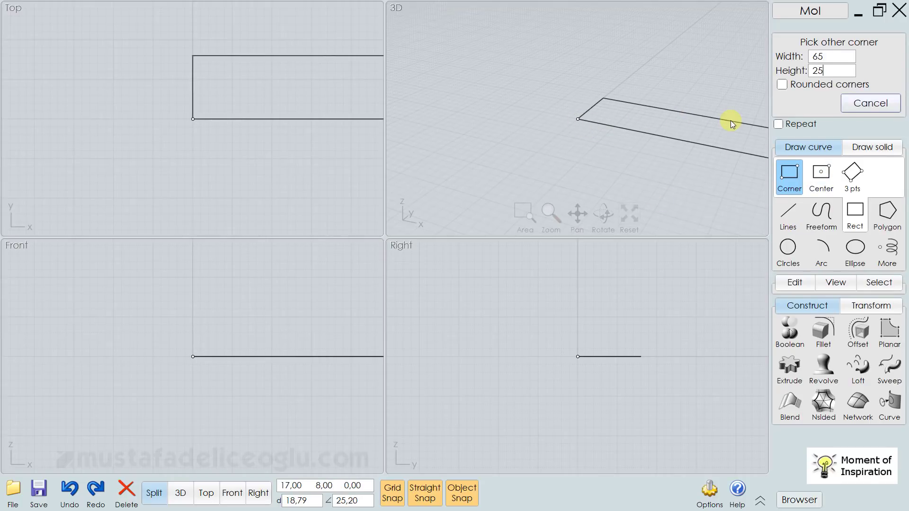
pyautogui.press('Return')
pyautogui.scroll(-3, 555, 148)
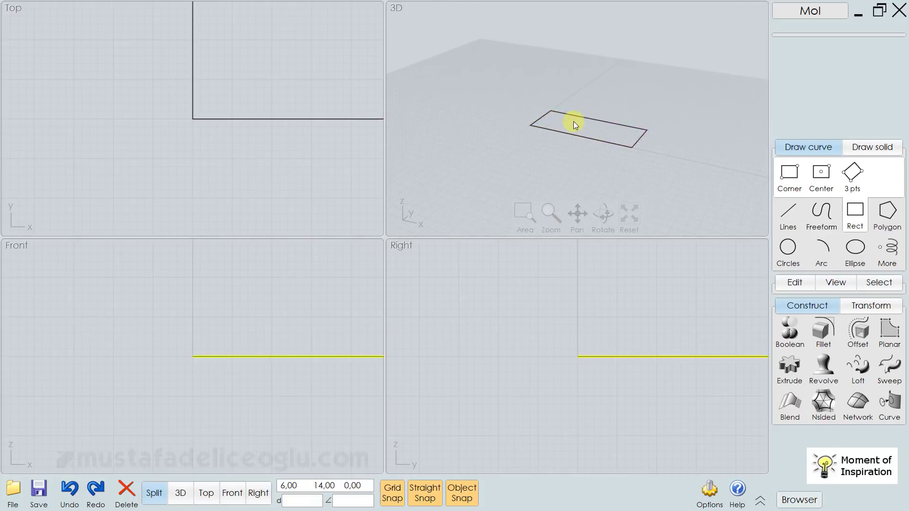
pyautogui.scroll(1, 575, 123)
# - Extrude the rectangle 40 units into a closed box solid
pyautogui.click(578, 146)
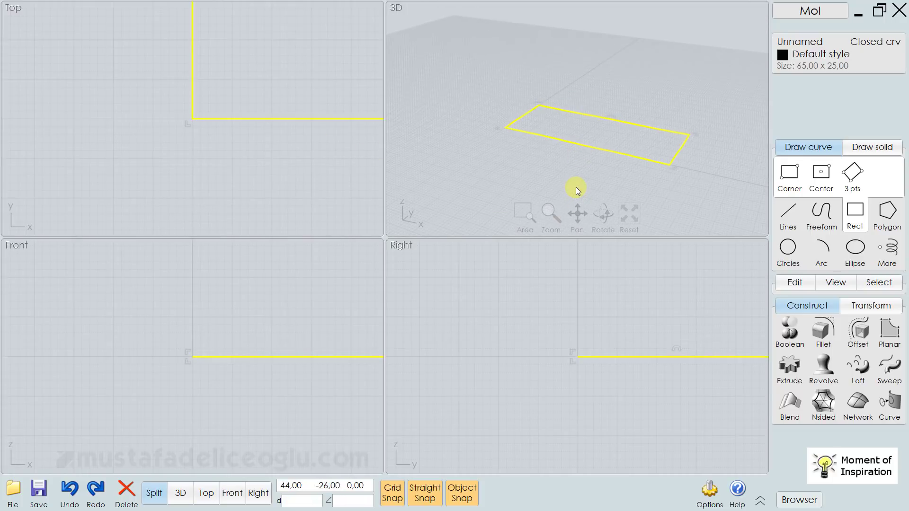
pyautogui.press('e')
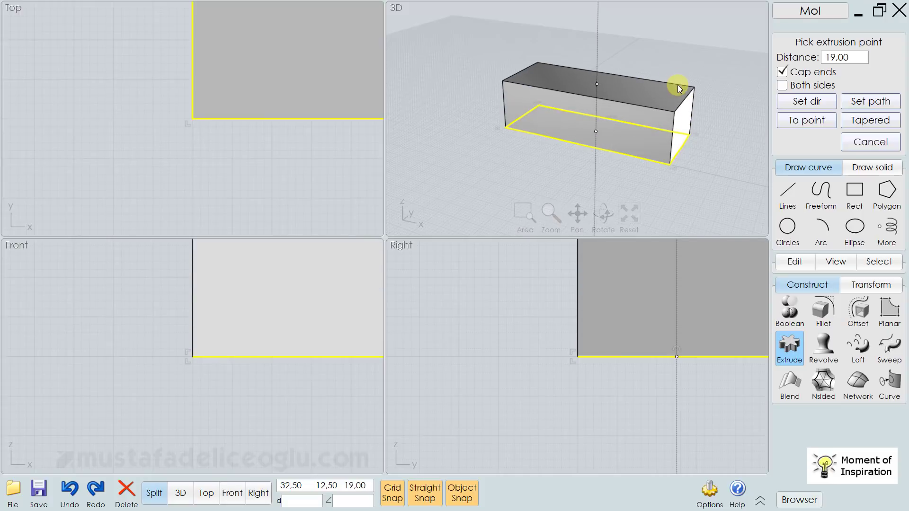
pyautogui.write('4')
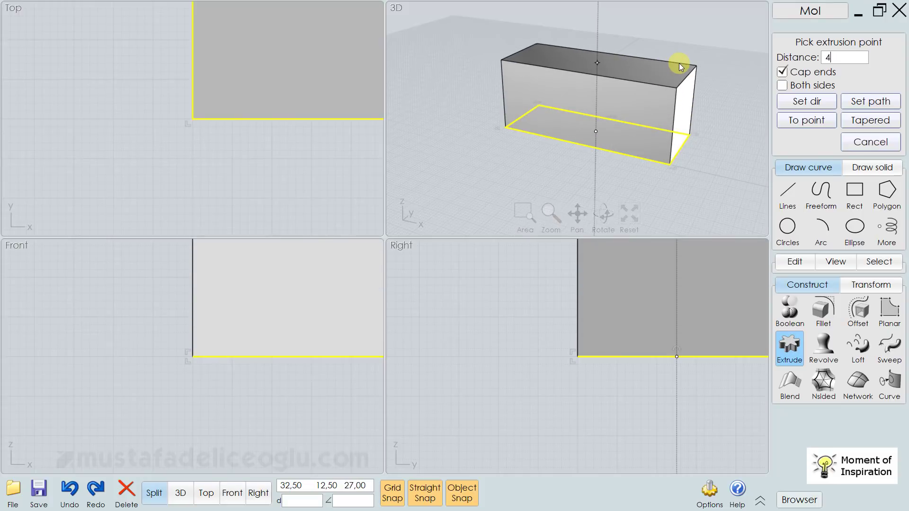
pyautogui.write('0')
pyautogui.press('Return')
pyautogui.scroll(-5, 623, 109)
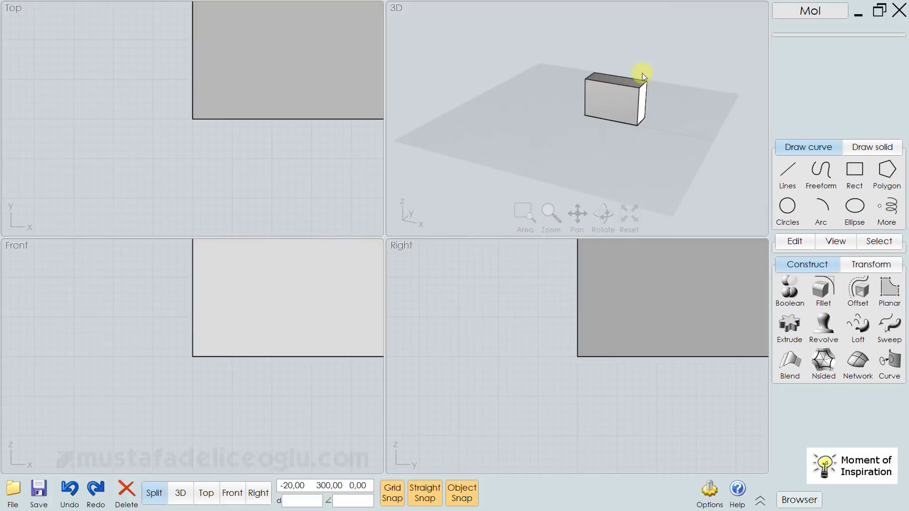
pyautogui.scroll(3, 634, 68)
pyautogui.scroll(-2, 251, 348)
# - Draw a radius-3 circle centred near the left side of the box's front face
pyautogui.scroll(-3, 253, 354)
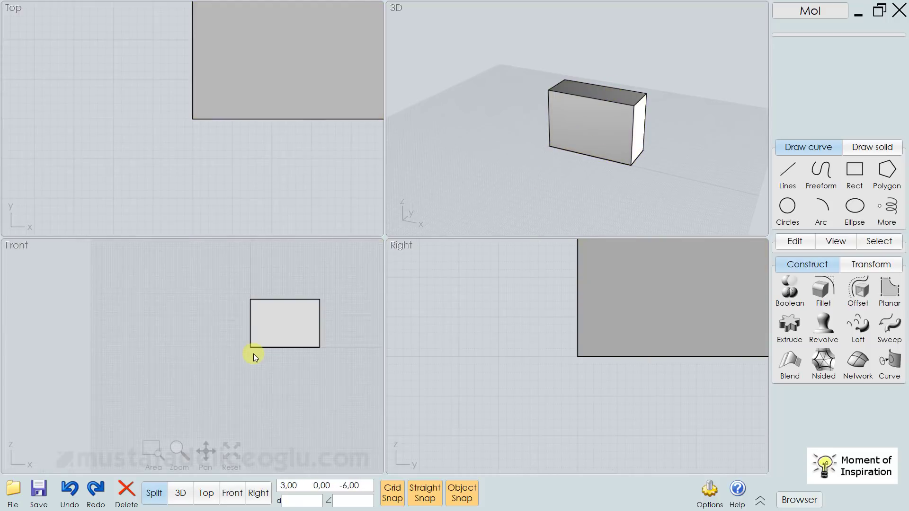
pyautogui.click(235, 351)
pyautogui.press('c')
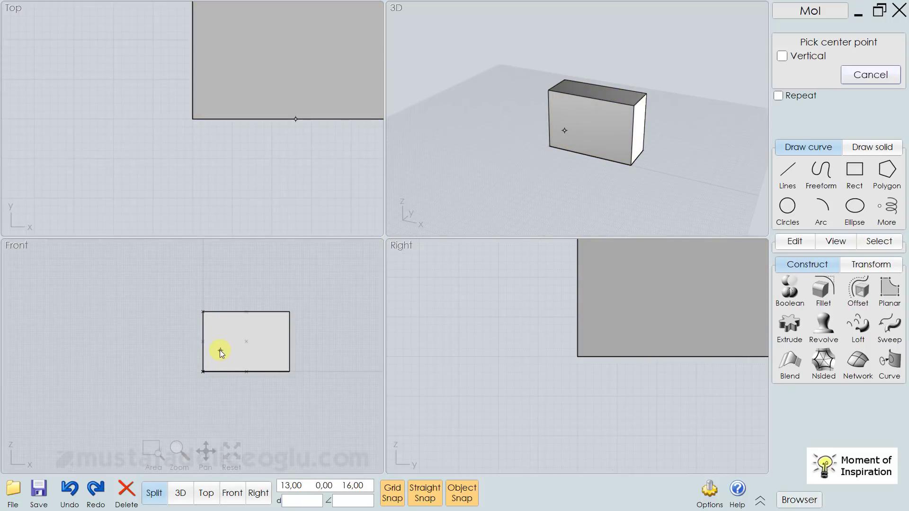
pyautogui.scroll(2, 210, 343)
pyautogui.scroll(1, 214, 342)
pyautogui.click(214, 342)
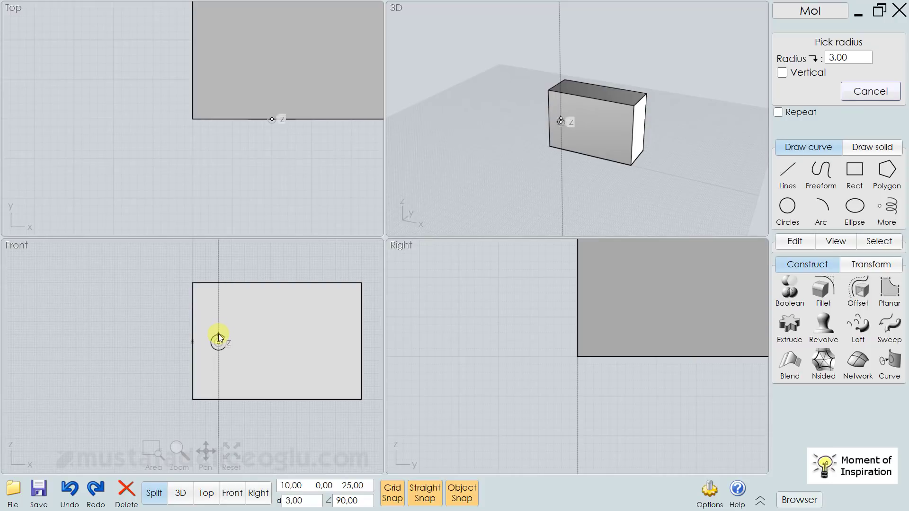
pyautogui.click(218, 334)
pyautogui.scroll(-3, 213, 349)
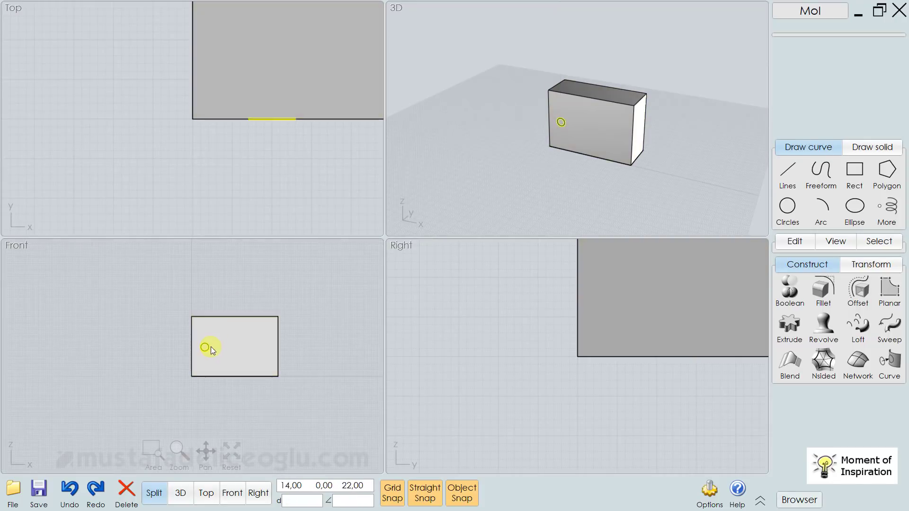
pyautogui.scroll(2, 249, 319)
# - Select the box in several views, then clear the selection
pyautogui.click(250, 318)
pyautogui.click(473, 276)
pyautogui.click(263, 365)
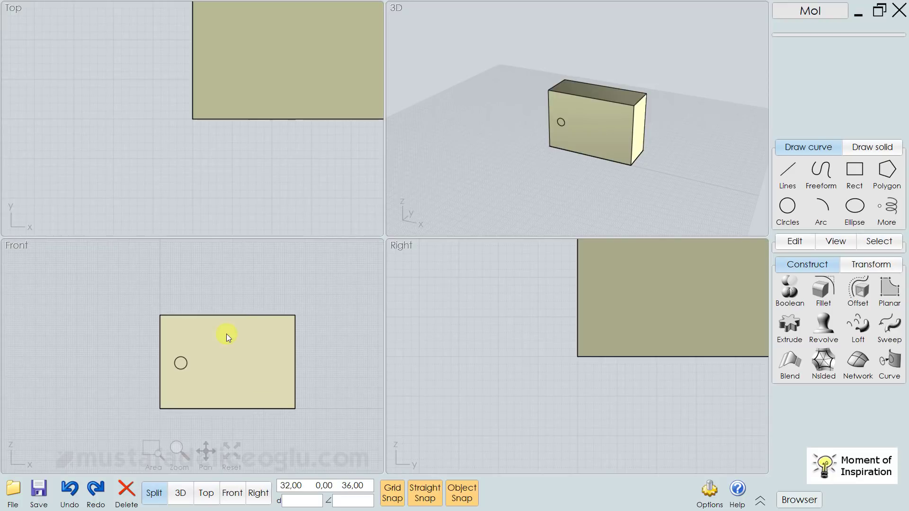
pyautogui.press('Escape')
pyautogui.scroll(-2, 271, 177)
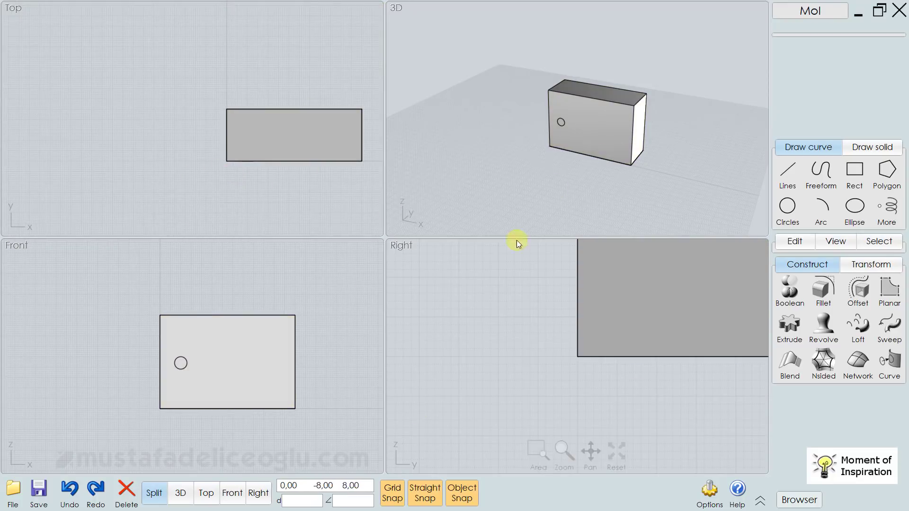
pyautogui.click(565, 99)
pyautogui.click(525, 90)
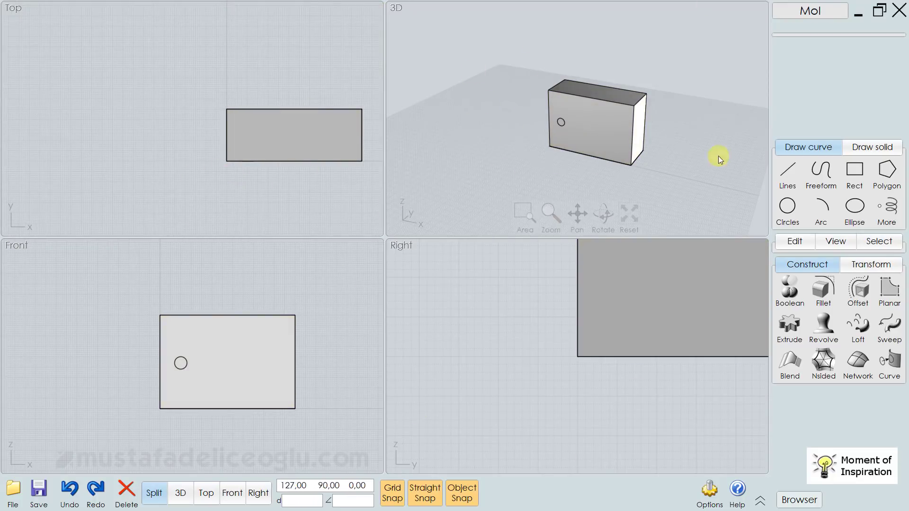
pyautogui.click(641, 117)
pyautogui.click(615, 184)
pyautogui.click(180, 493)
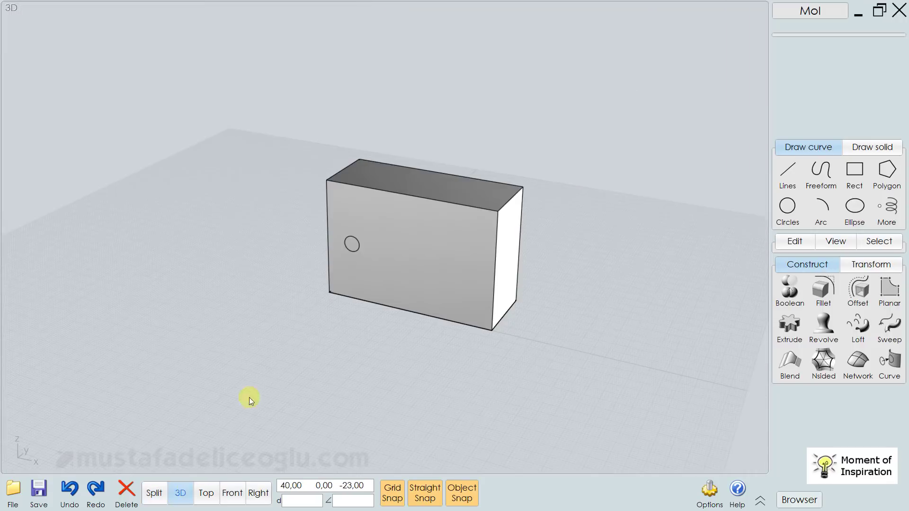
pyautogui.moveTo(288, 436)
pyautogui.mouseDown(button='right')
pyautogui.moveTo(465, 239)
pyautogui.moveTo(513, 310)
pyautogui.moveTo(480, 280)
pyautogui.moveTo(561, 264)
pyautogui.moveTo(606, 217)
pyautogui.moveTo(513, 254)
pyautogui.moveTo(461, 177)
pyautogui.moveTo(518, 279)
pyautogui.moveTo(392, 354)
pyautogui.mouseUp(button='right')
pyautogui.click(206, 492)
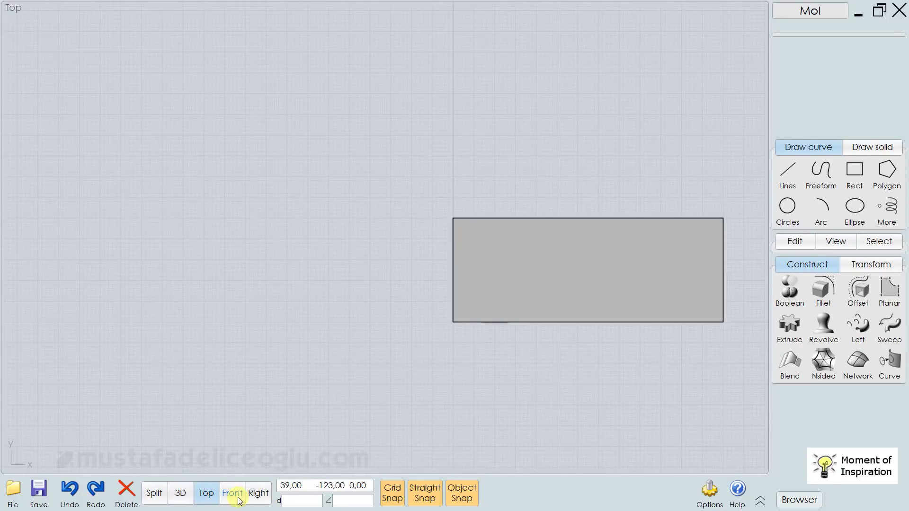
pyautogui.click(235, 497)
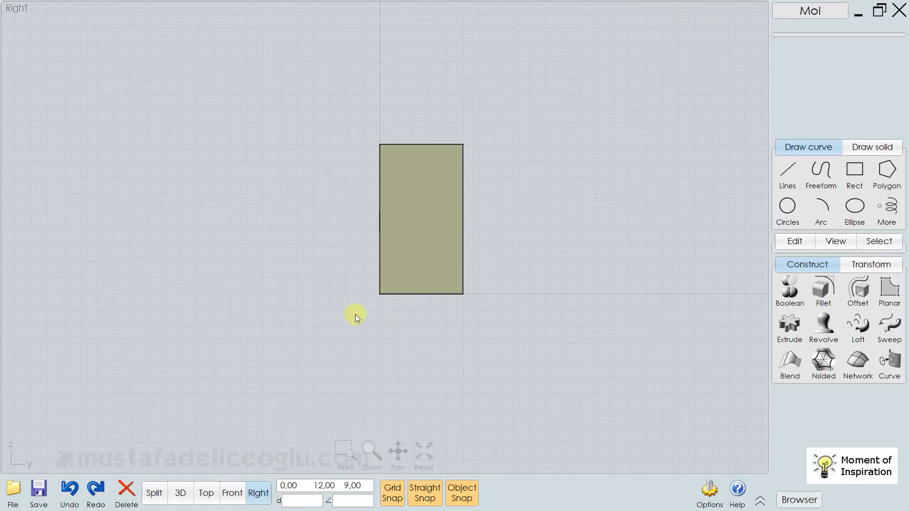
pyautogui.click(154, 493)
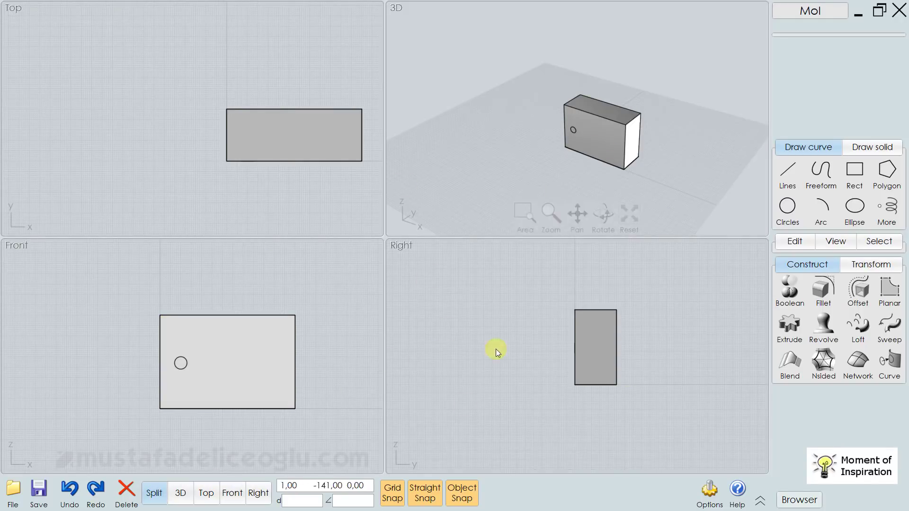
pyautogui.moveTo(310, 142); pyautogui.dragTo(245, 126, button='right')
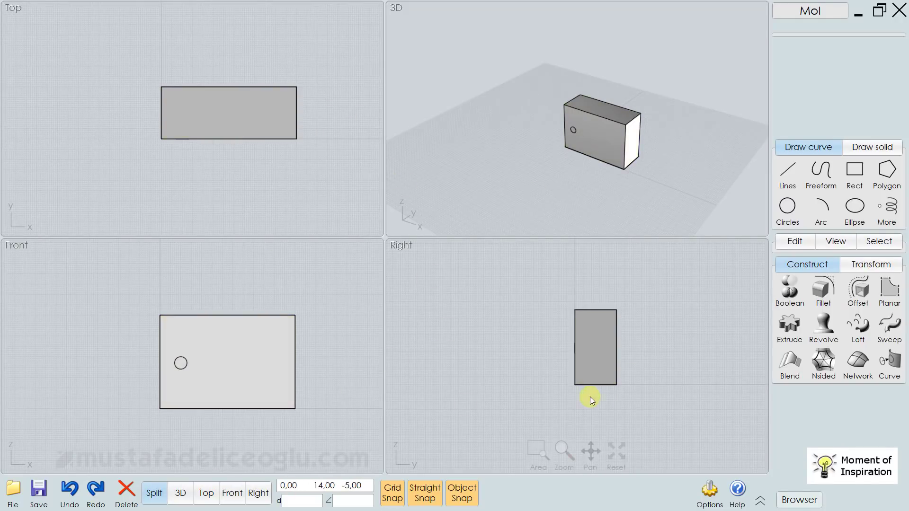
# - Mirror the left circle across the box's vertical centerline to create a right-side copy
pyautogui.click(186, 370)
pyautogui.click(871, 264)
pyautogui.click(789, 330)
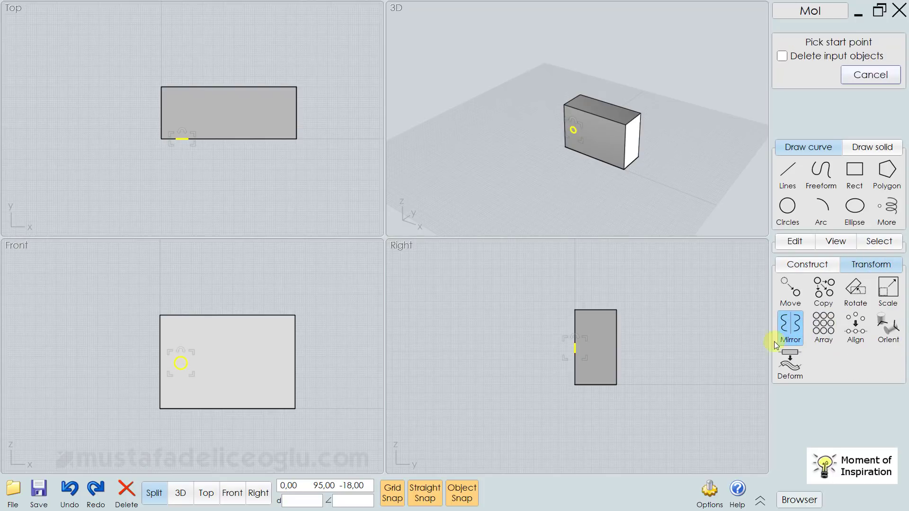
pyautogui.click(228, 315)
pyautogui.click(225, 272)
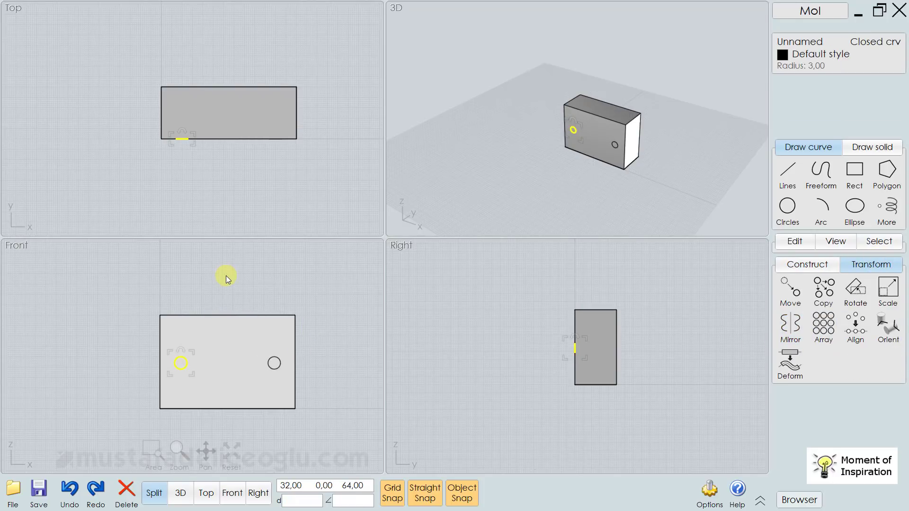
pyautogui.click(224, 281)
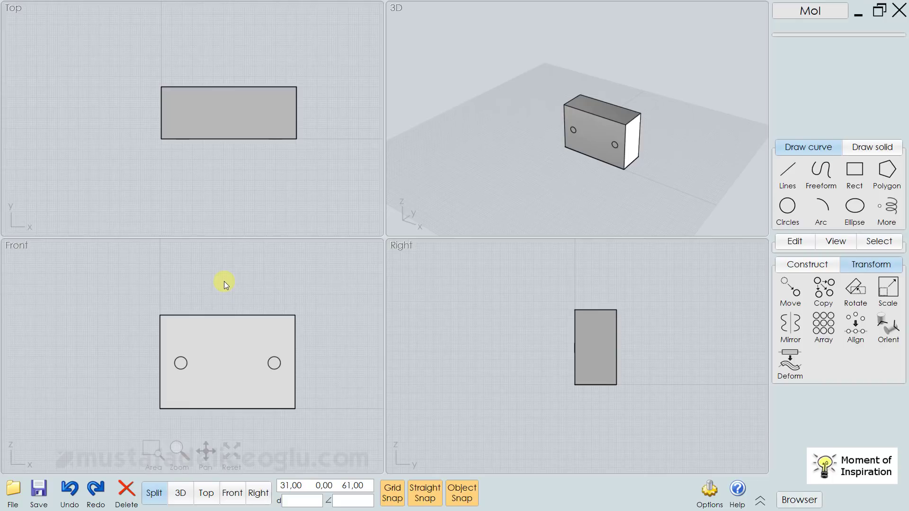
pyautogui.moveTo(588, 145)
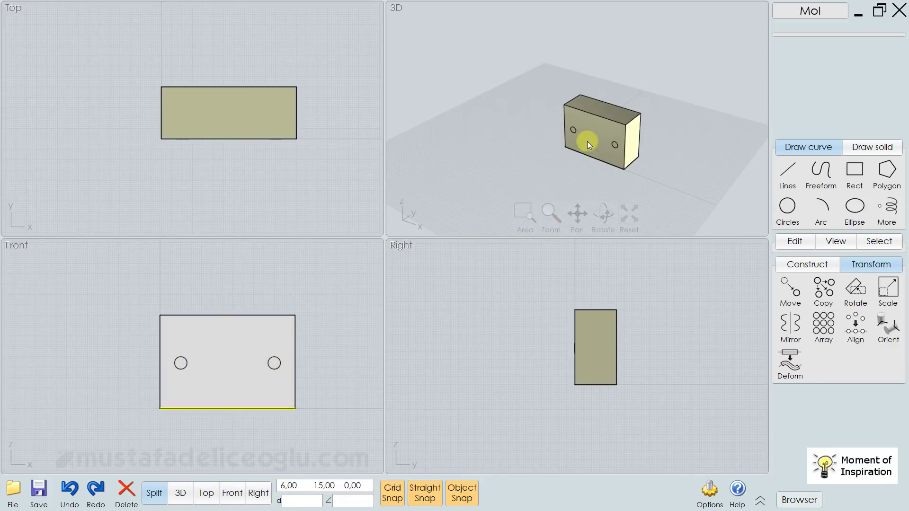
pyautogui.moveTo(587, 141); pyautogui.dragTo(609, 94, button='right')
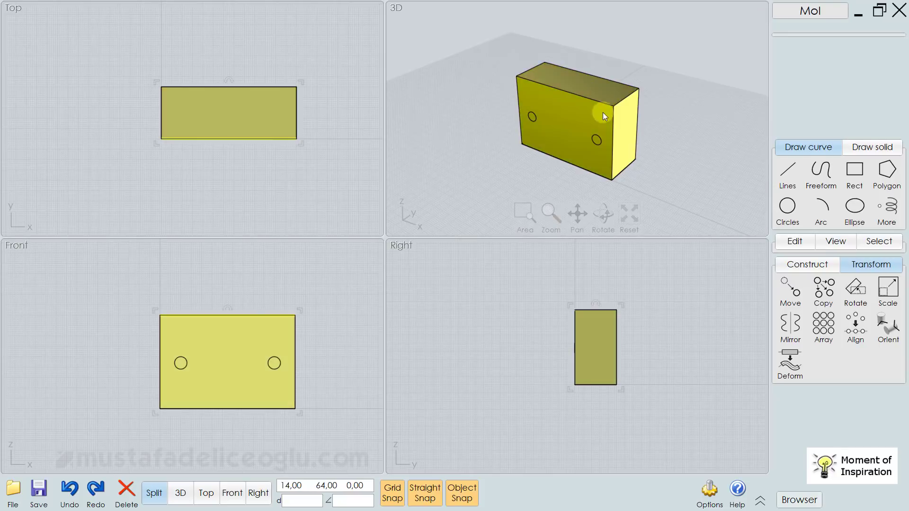
# - Shell the box with its top face removed, confirming the wall thickness
pyautogui.keyDown('ctrl'); pyautogui.keyDown('shift'); pyautogui.click(600, 96); pyautogui.keyUp('shift'); pyautogui.keyUp('ctrl')
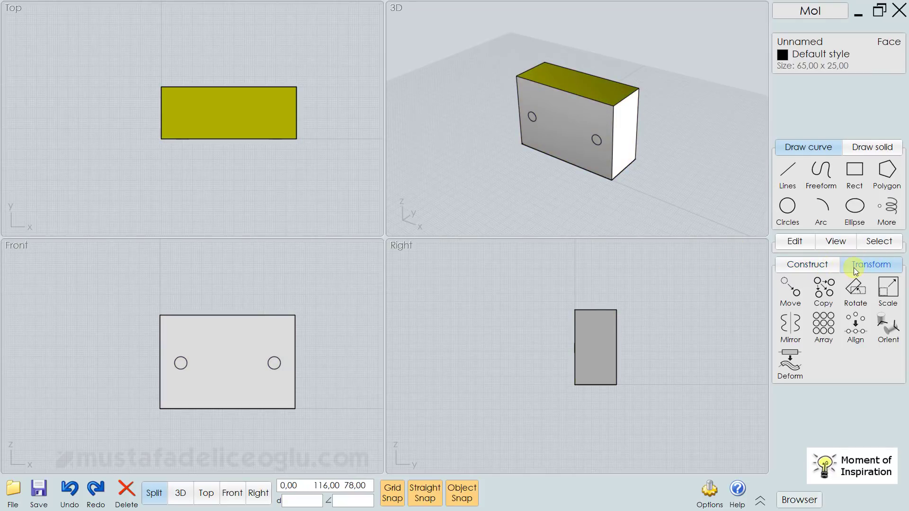
pyautogui.click(833, 268)
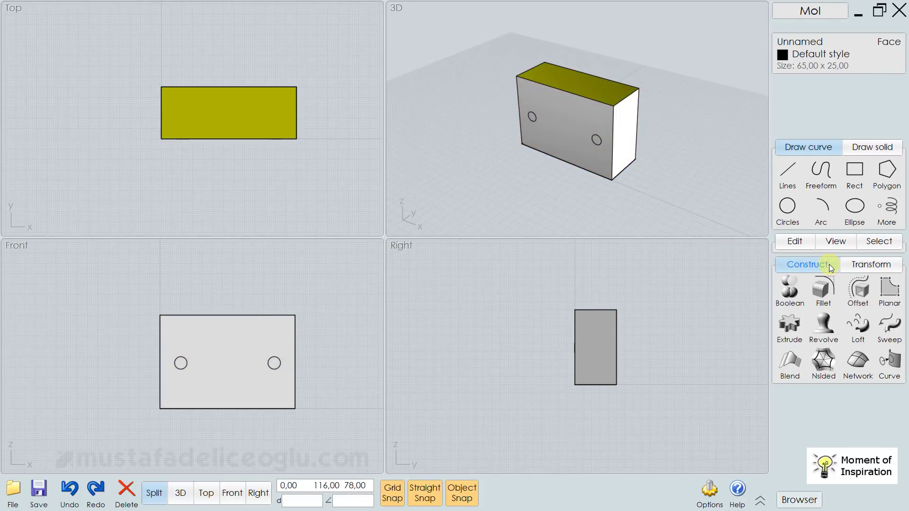
pyautogui.click(859, 296)
pyautogui.click(824, 294)
pyautogui.click(838, 58)
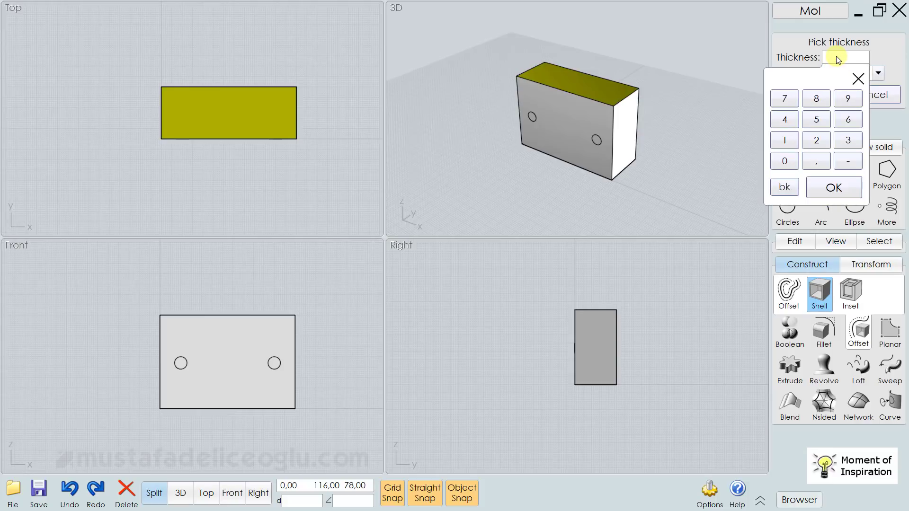
pyautogui.write('1')
pyautogui.press('Return')
pyautogui.click(788, 93)
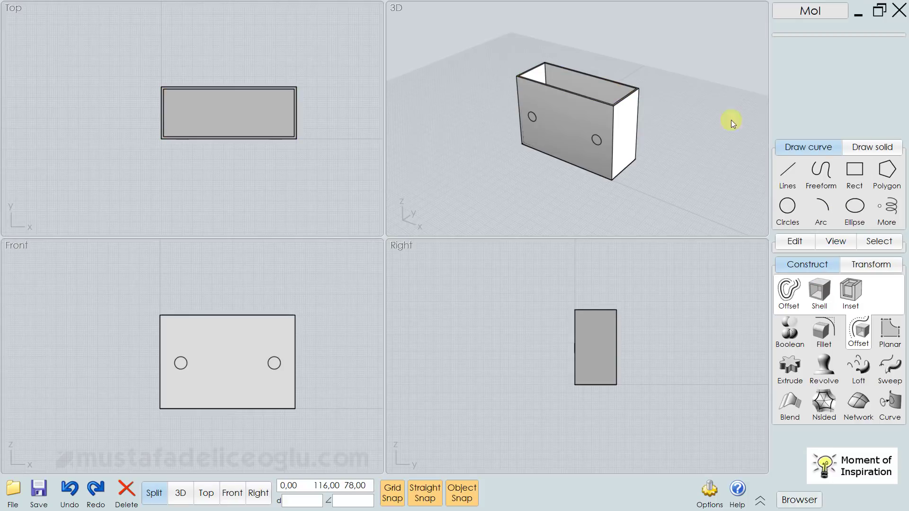
# - Orbit around the open-topped shell to inspect its interior and front face
pyautogui.scroll(5, 549, 53)
pyautogui.scroll(3, 549, 53)
pyautogui.click(548, 59)
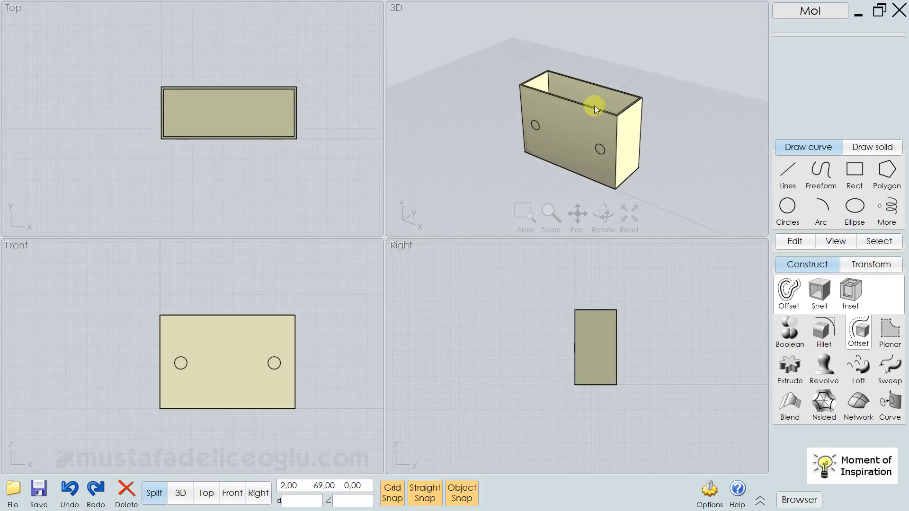
pyautogui.moveTo(595, 106)
pyautogui.mouseDown()
pyautogui.moveTo(641, 125)
pyautogui.moveTo(644, 155)
pyautogui.mouseUp()
pyautogui.moveTo(604, 108)
pyautogui.mouseDown()
pyautogui.moveTo(603, 58)
pyautogui.moveTo(666, 85)
pyautogui.moveTo(647, 47)
pyautogui.moveTo(638, 64)
pyautogui.mouseUp()
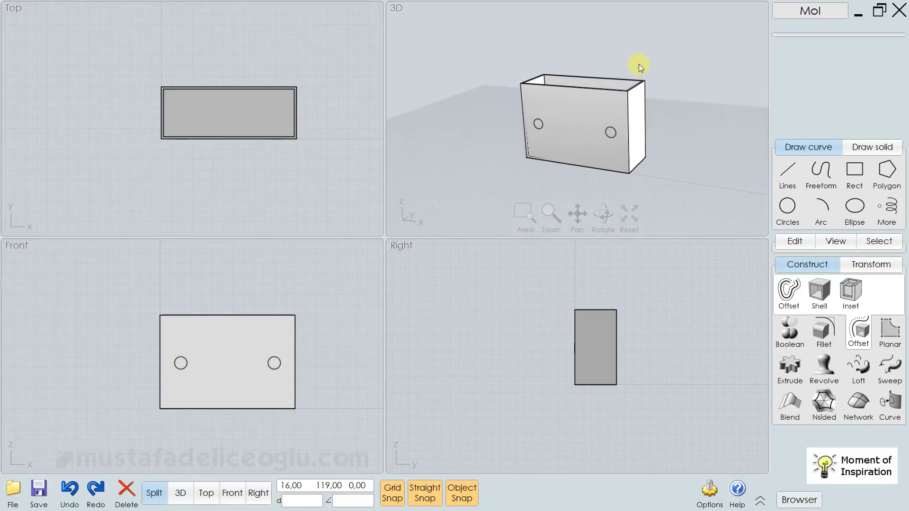
pyautogui.click(232, 352)
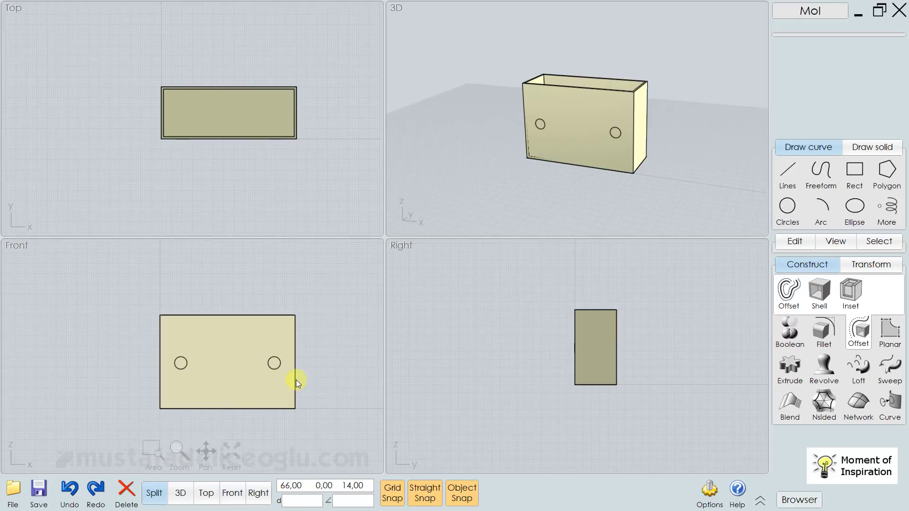
# - Draw a three-point arc from the left hole centre to the right one, bulging upward
pyautogui.click(821, 209)
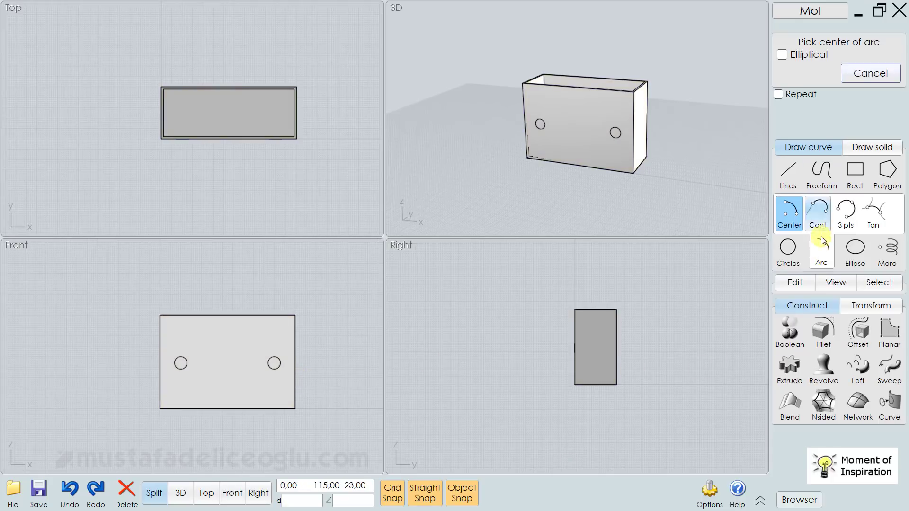
pyautogui.click(846, 211)
pyautogui.scroll(2, 182, 367)
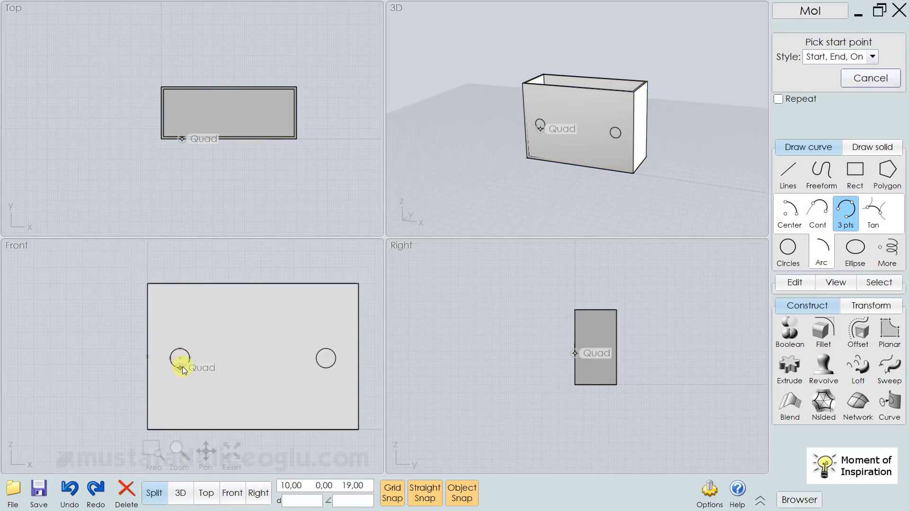
pyautogui.click(180, 358)
pyautogui.click(326, 358)
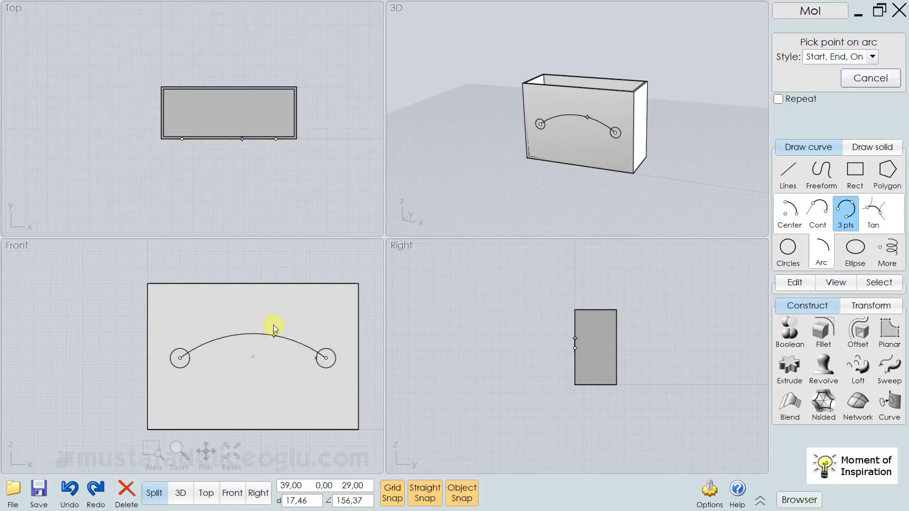
pyautogui.click(267, 337)
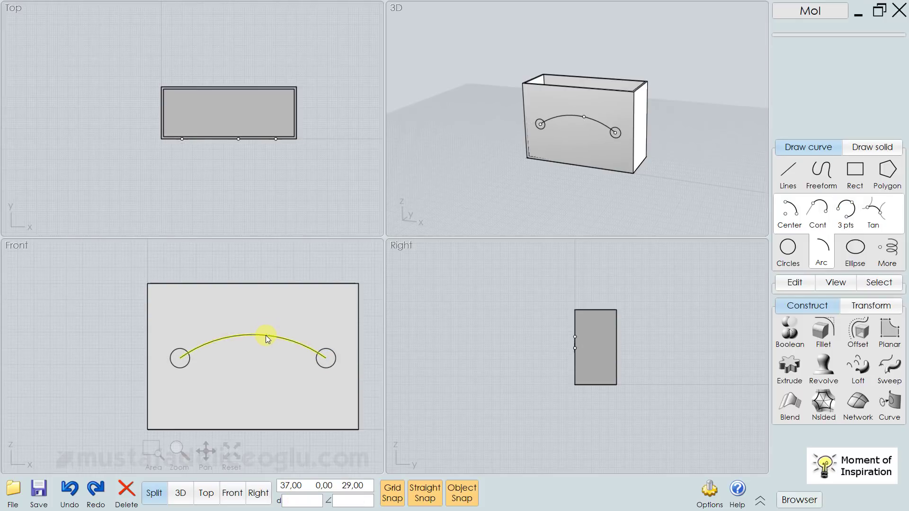
pyautogui.click(374, 355)
# - Curve-array the left circle along the arc with an item count of 6
pyautogui.click(865, 308)
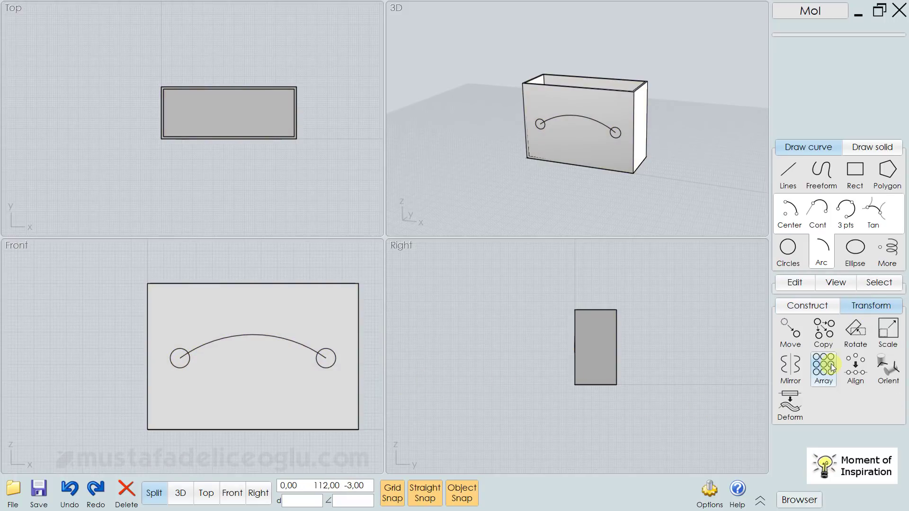
pyautogui.click(826, 367)
pyautogui.click(878, 334)
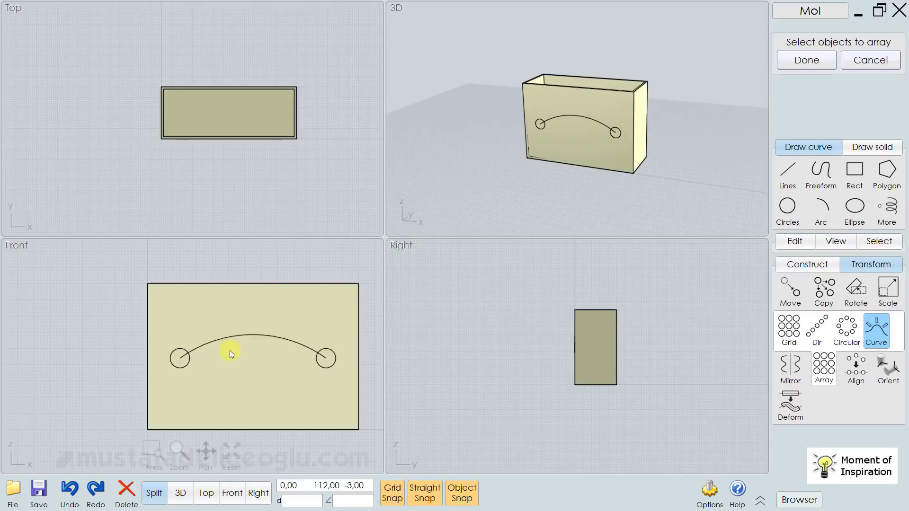
pyautogui.click(181, 367)
pyautogui.rightClick(121, 365)
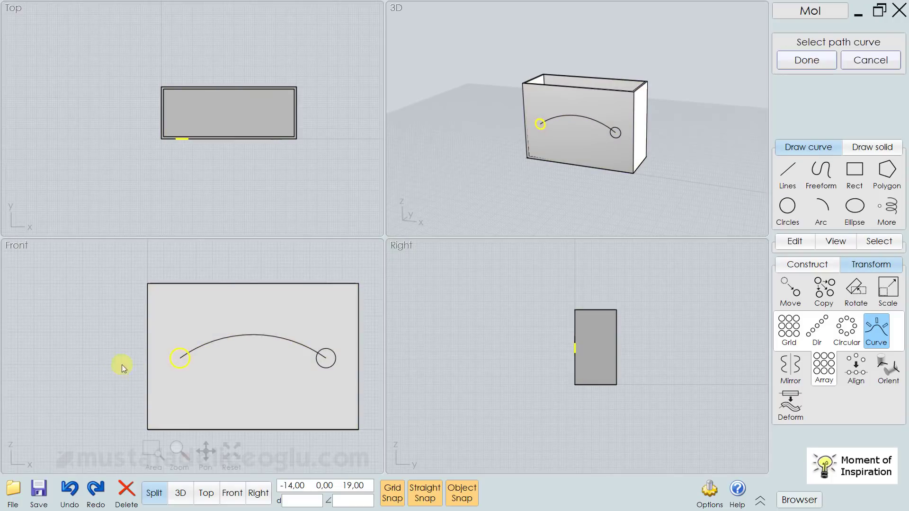
pyautogui.click(218, 342)
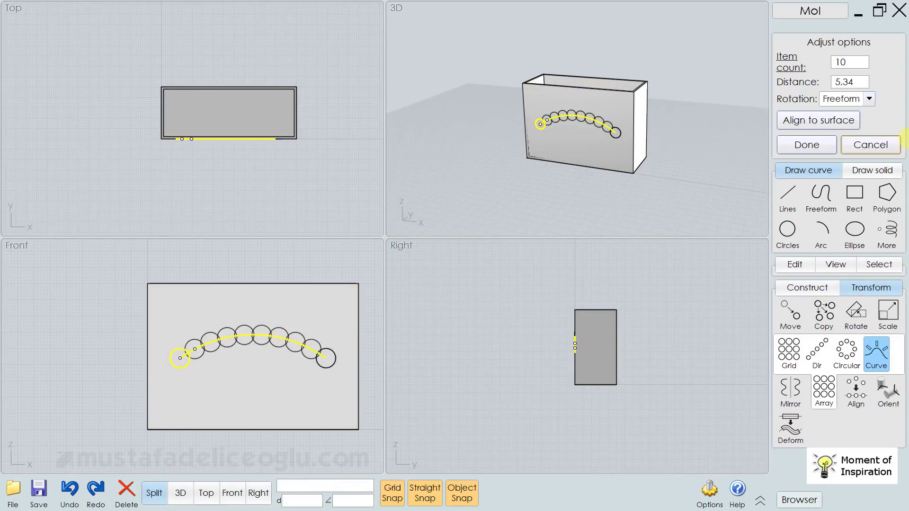
pyautogui.click(856, 63)
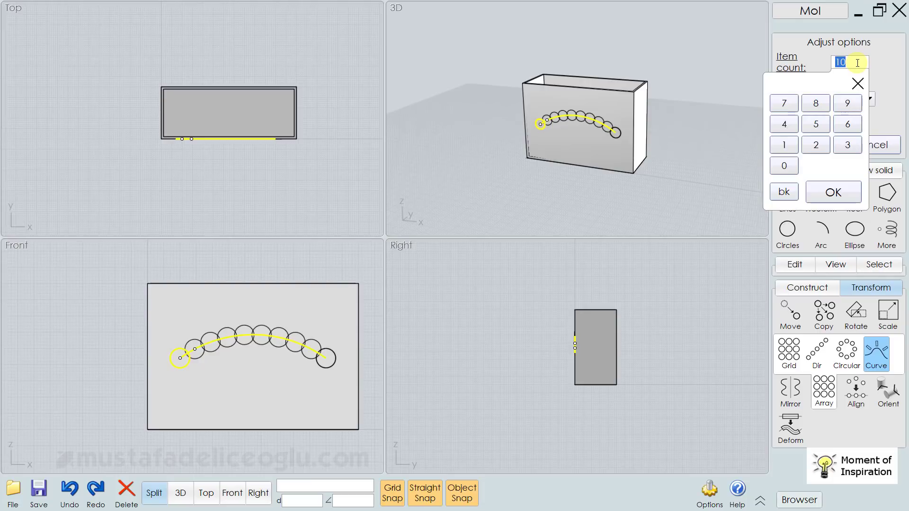
pyautogui.write('6')
pyautogui.press('Return')
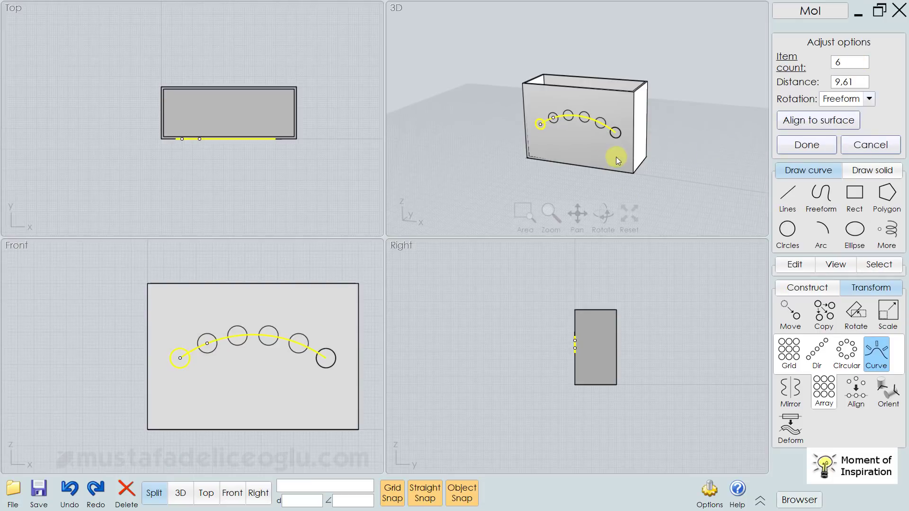
pyautogui.rightClick(328, 262)
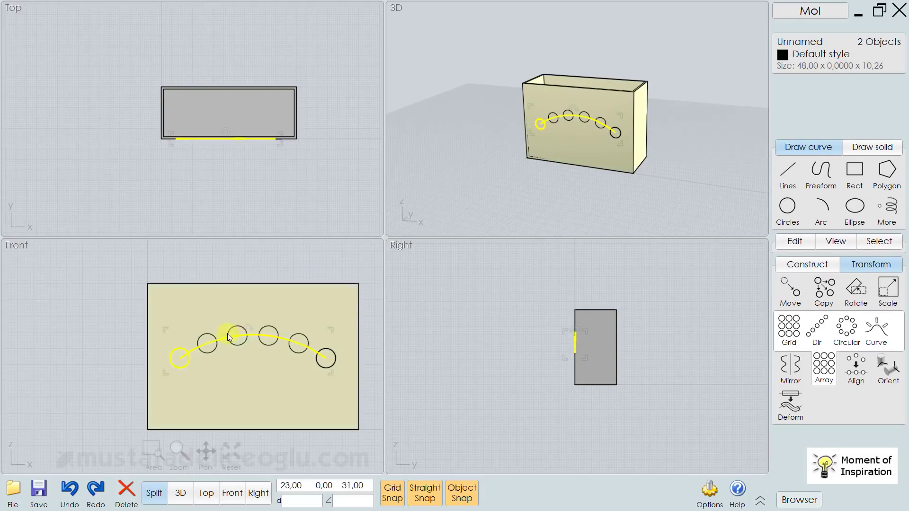
# - Reframe the front and 3D views around the box and clear the selection
pyautogui.click(286, 259)
pyautogui.moveTo(320, 274); pyautogui.dragTo(294, 282, button='right')
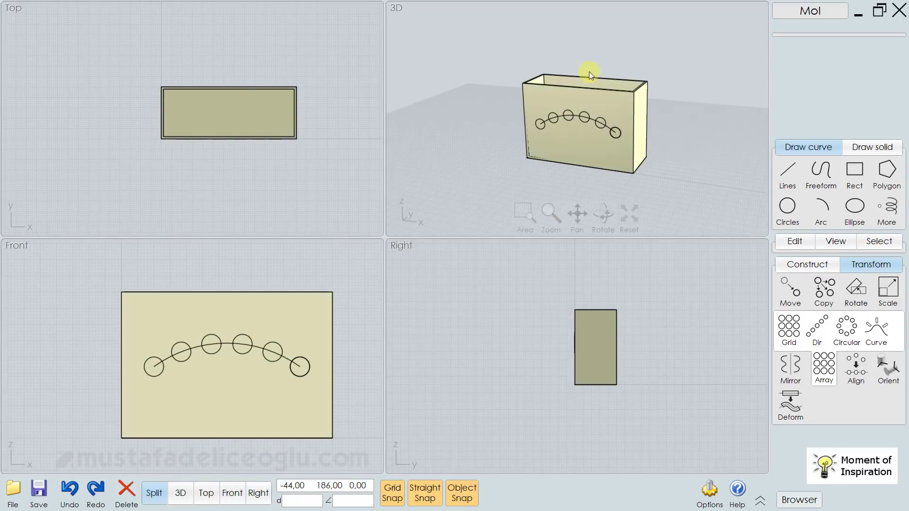
pyautogui.moveTo(588, 72)
pyautogui.mouseDown(button='right')
pyautogui.moveTo(639, 118)
pyautogui.moveTo(643, 83)
pyautogui.mouseUp(button='right')
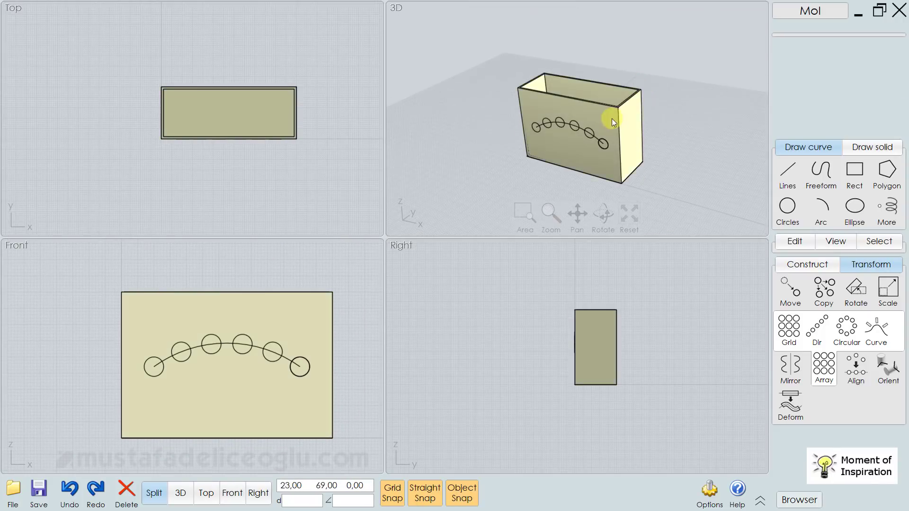
pyautogui.click(545, 119)
pyautogui.press('Escape')
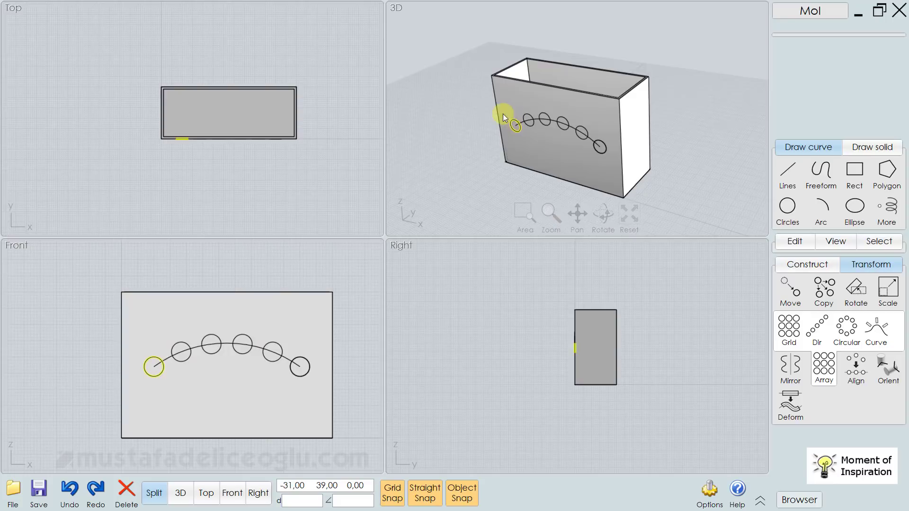
# - Boolean-difference the six circles and arc from the box, cutting the holes
pyautogui.click(512, 112)
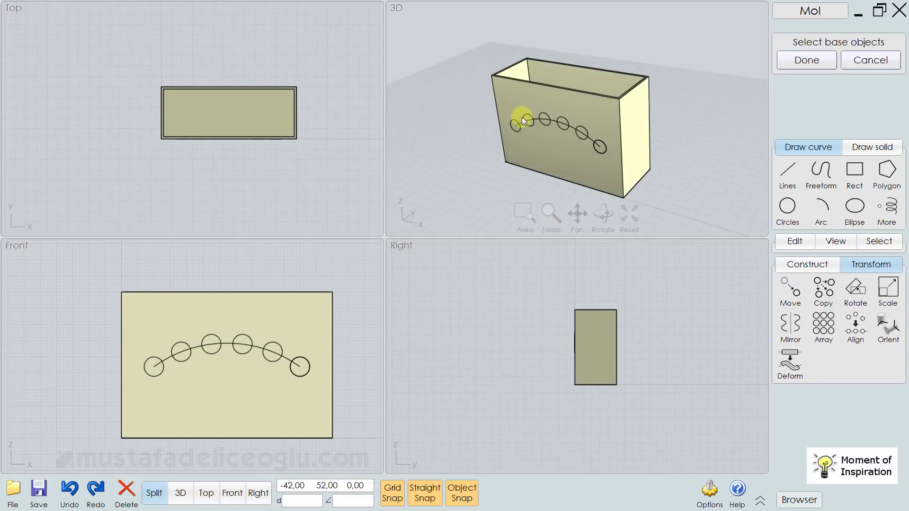
pyautogui.click(532, 88)
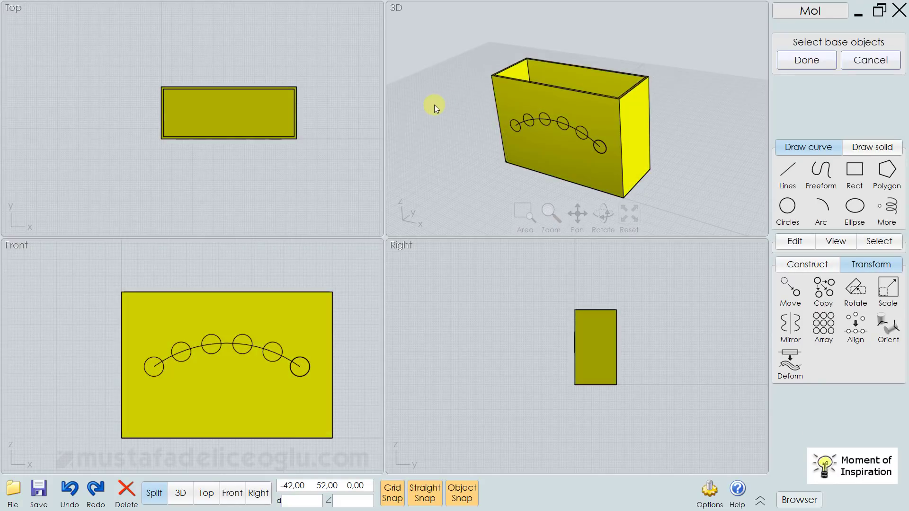
pyautogui.rightClick(434, 104)
pyautogui.moveTo(475, 104); pyautogui.dragTo(616, 189)
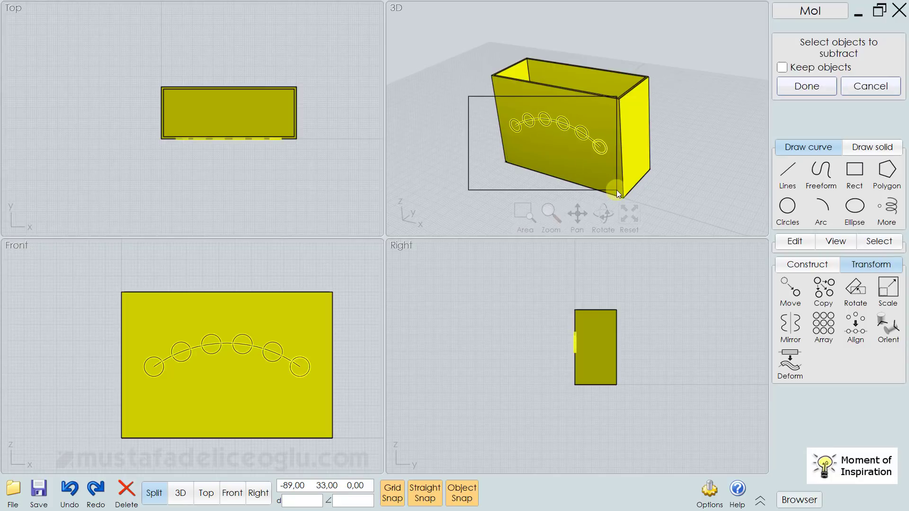
pyautogui.scroll(5, 571, 128)
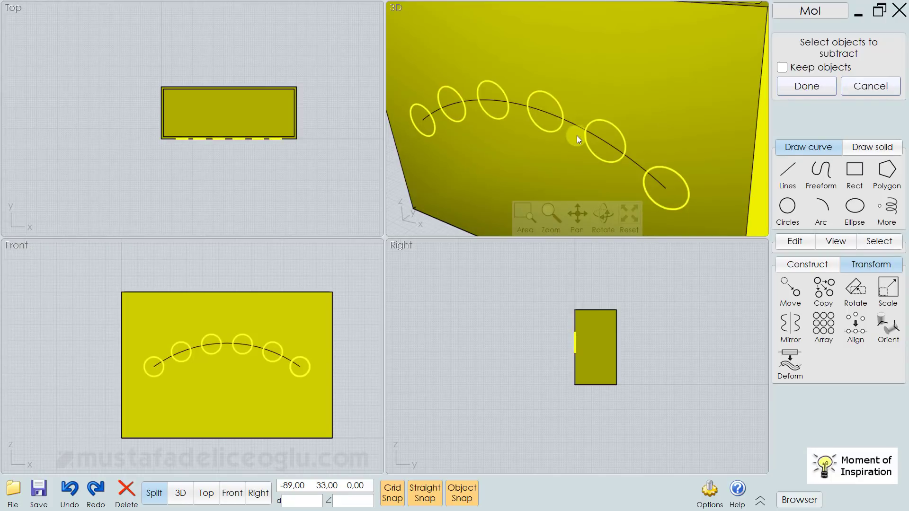
pyautogui.scroll(-5, 574, 129)
pyautogui.click(807, 86)
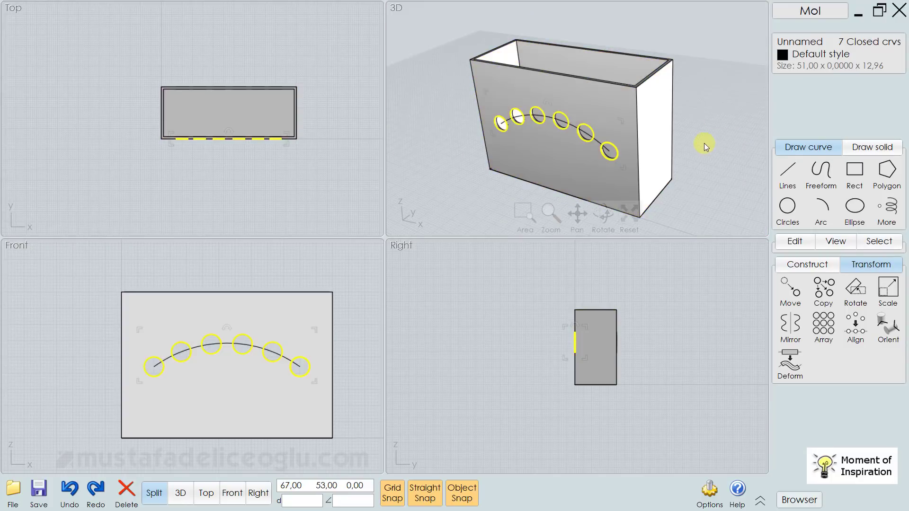
pyautogui.moveTo(636, 98)
pyautogui.mouseDown(button='right')
pyautogui.moveTo(637, 131)
pyautogui.moveTo(605, 65)
pyautogui.moveTo(552, 87)
pyautogui.moveTo(629, 92)
pyautogui.moveTo(602, 140)
pyautogui.moveTo(602, 101)
pyautogui.mouseUp(button='right')
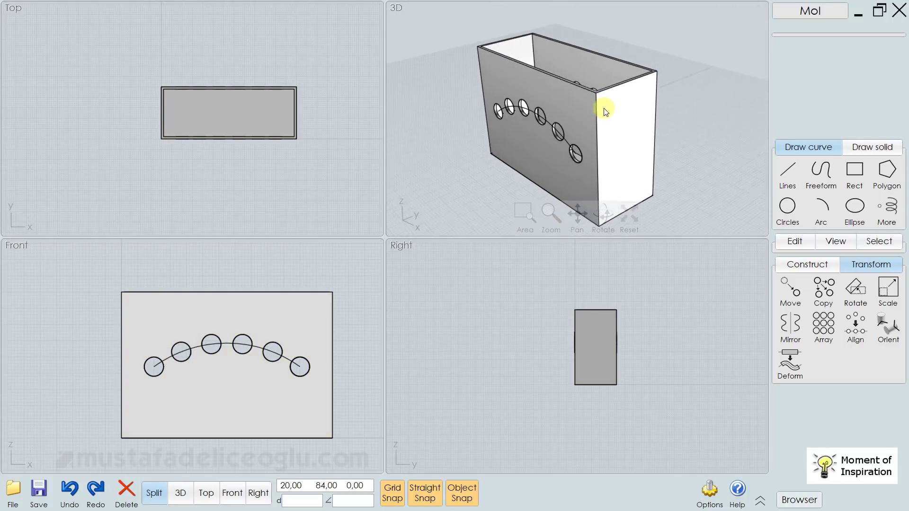
# - Offset the hole arc upward into a wider arc near the box's top edge
pyautogui.click(611, 113)
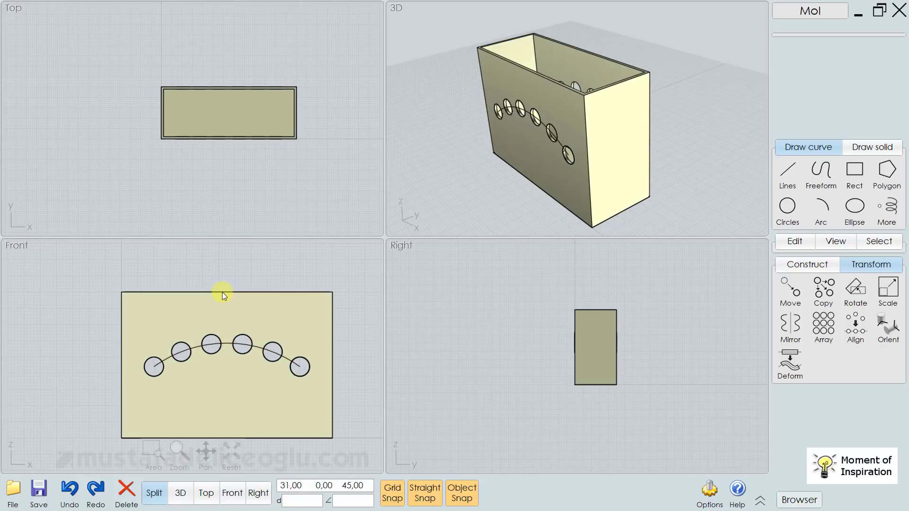
pyautogui.click(821, 269)
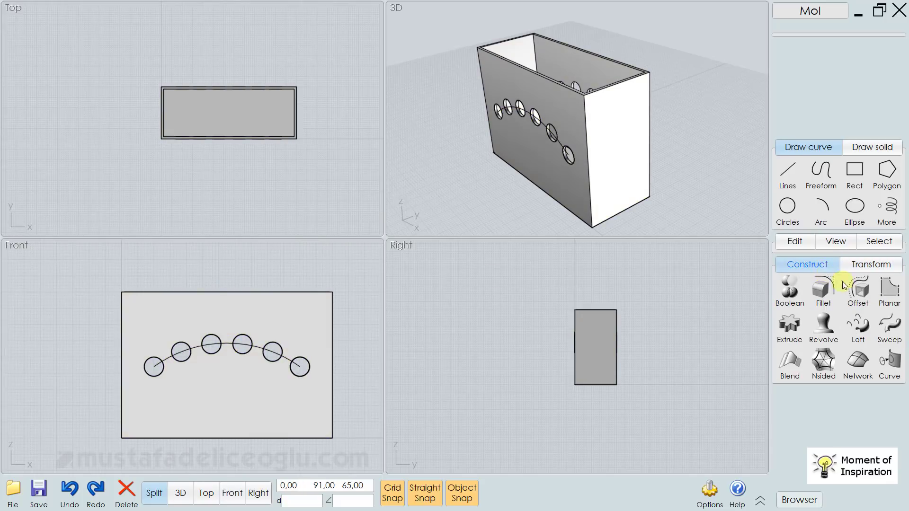
pyautogui.click(856, 291)
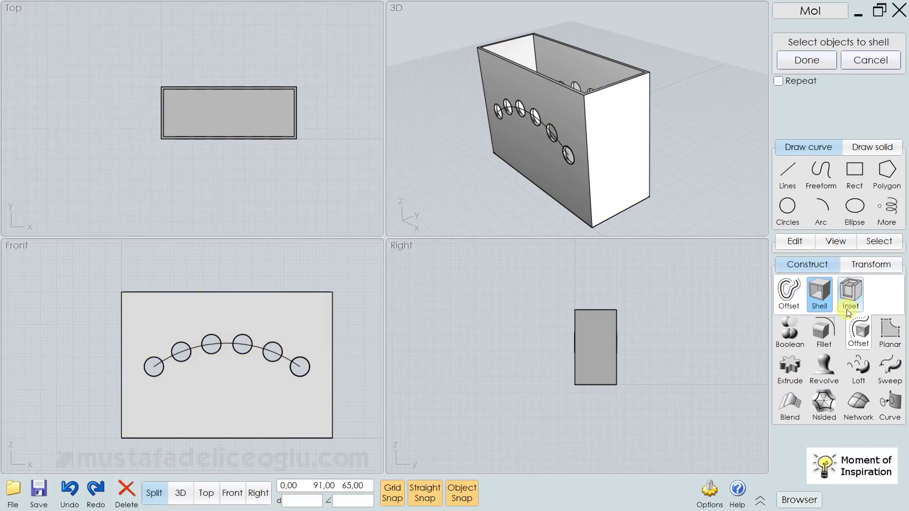
pyautogui.click(789, 293)
pyautogui.click(239, 345)
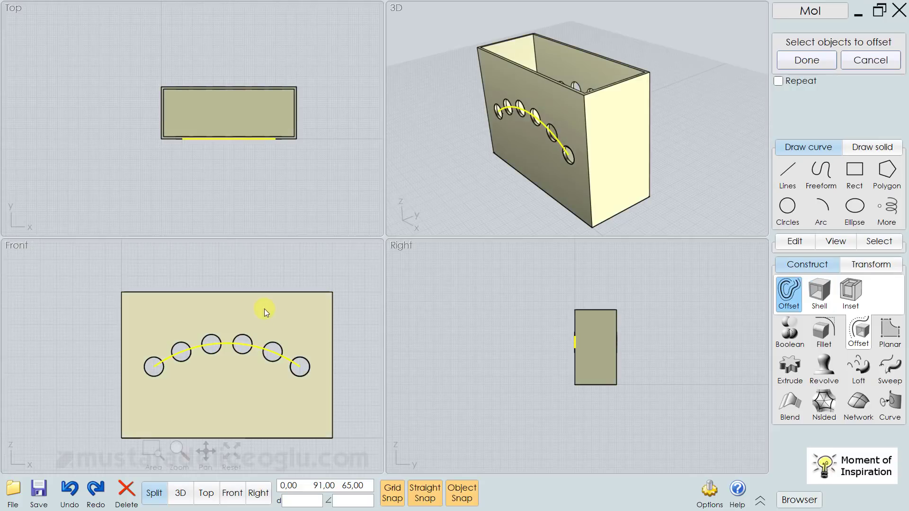
pyautogui.press('Return')
pyautogui.scroll(2, 227, 310)
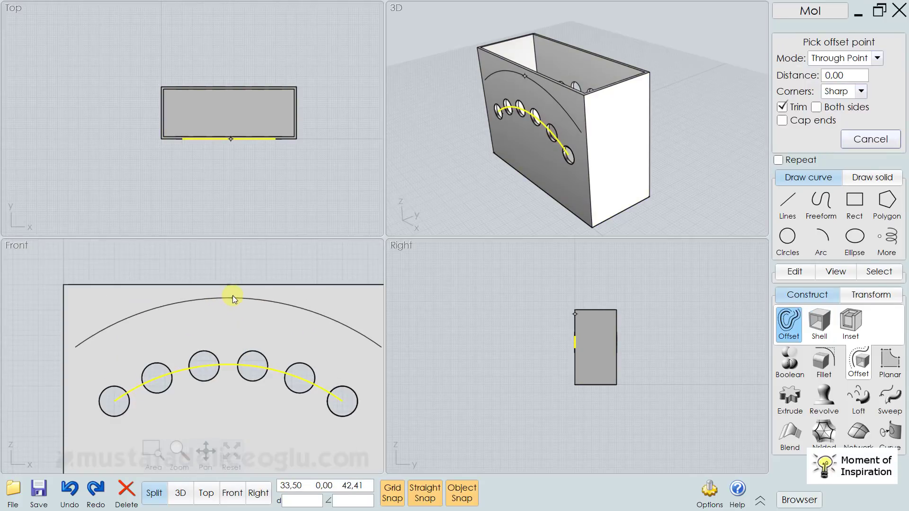
pyautogui.scroll(-1, 232, 294)
pyautogui.click(229, 295)
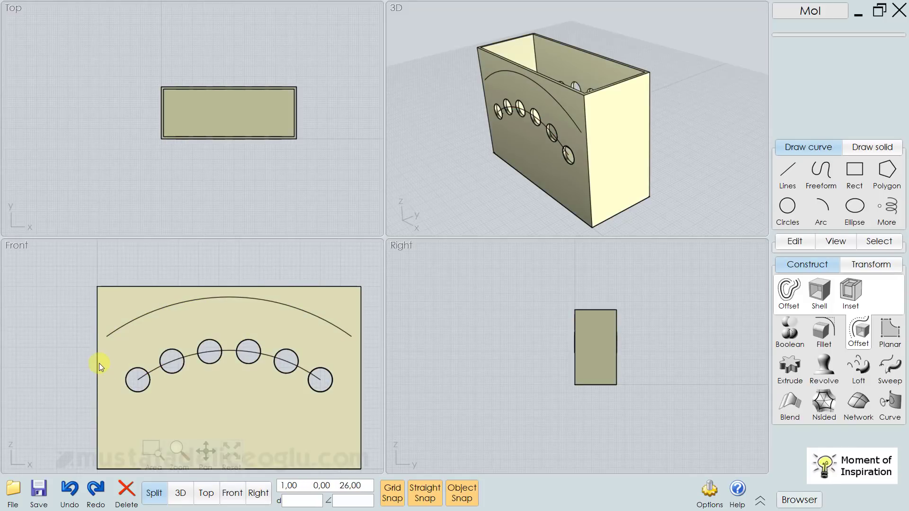
# - Extend the upper arc's left end to the box's left edge
pyautogui.click(92, 351)
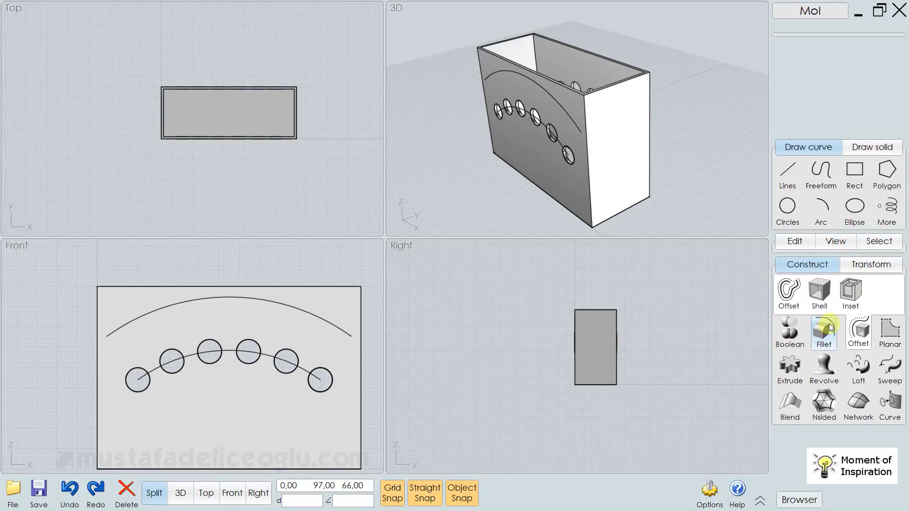
pyautogui.click(868, 273)
pyautogui.click(807, 264)
pyautogui.click(795, 242)
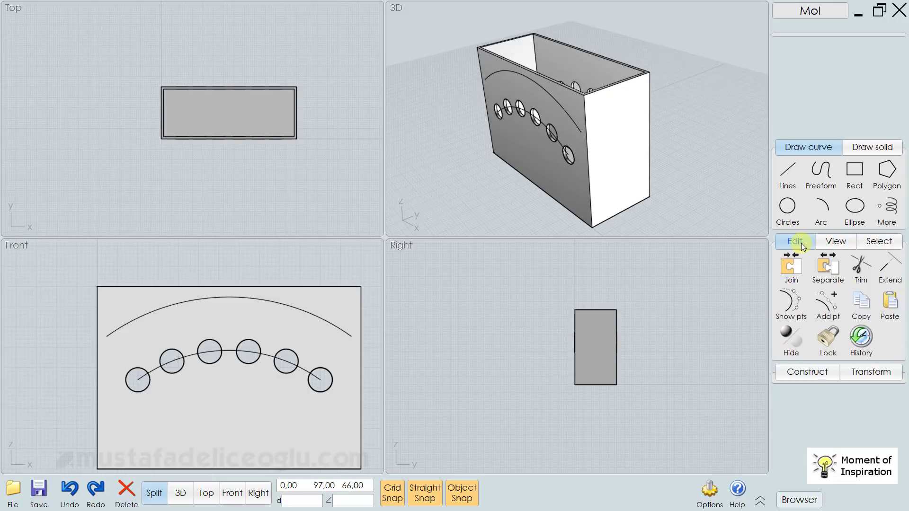
pyautogui.click(889, 266)
pyautogui.scroll(2, 77, 345)
pyautogui.click(131, 328)
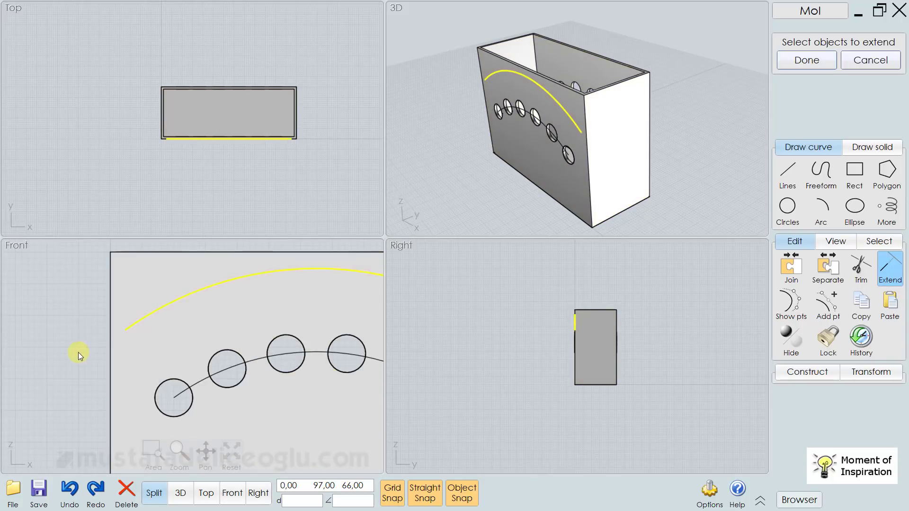
pyautogui.rightClick(78, 352)
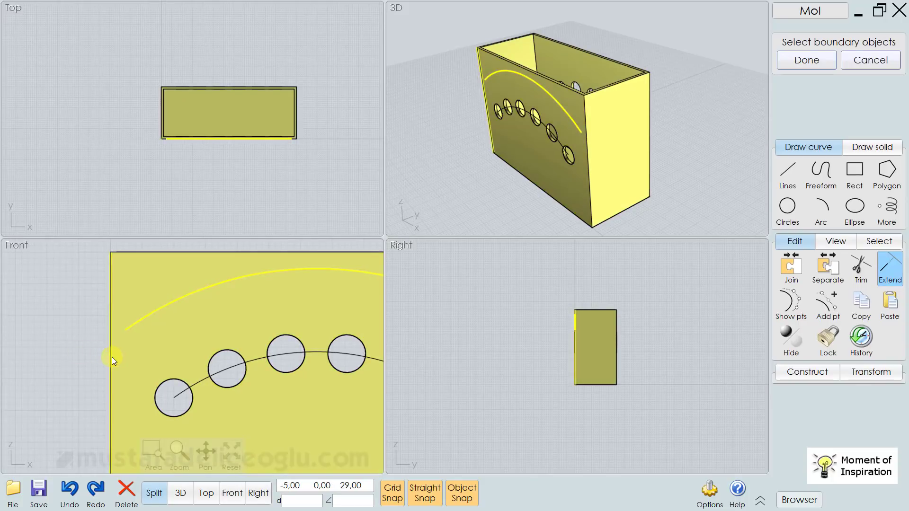
pyautogui.click(112, 358)
pyautogui.rightClick(91, 365)
pyautogui.click(90, 361)
pyautogui.scroll(-4, 89, 355)
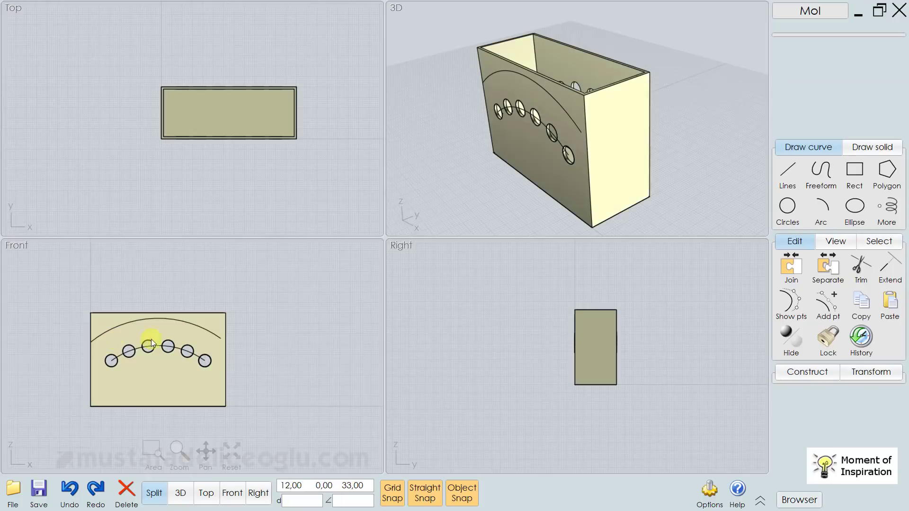
pyautogui.scroll(3, 170, 339)
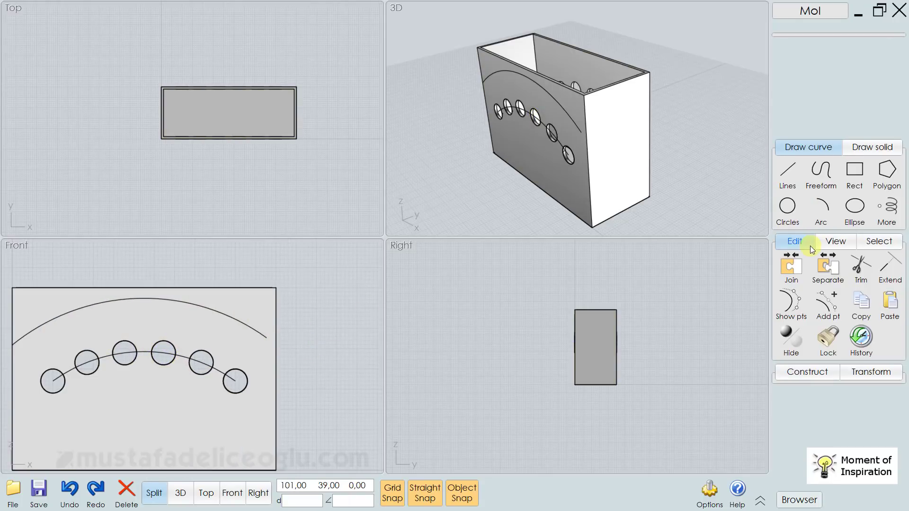
# - Extend the upper arc's other end to the box's right side
pyautogui.click(890, 268)
pyautogui.click(260, 331)
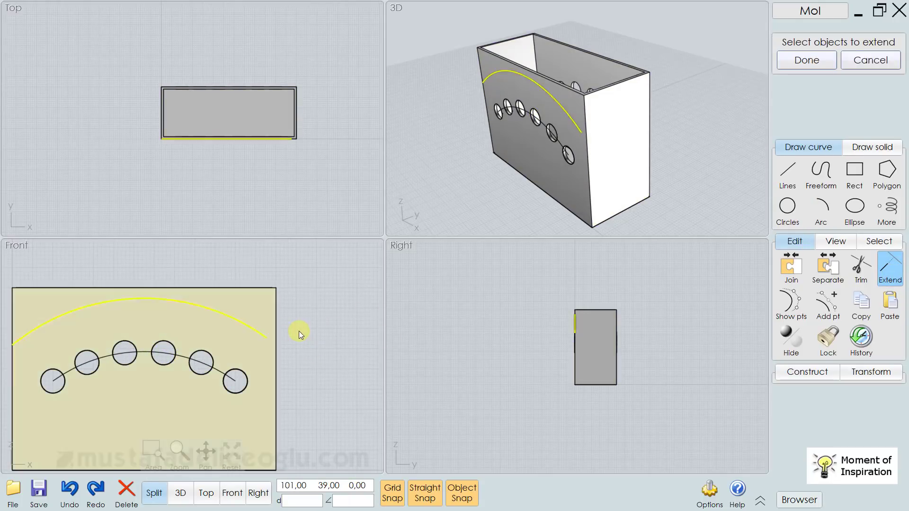
pyautogui.rightClick(274, 339)
pyautogui.click(272, 340)
pyautogui.rightClick(282, 343)
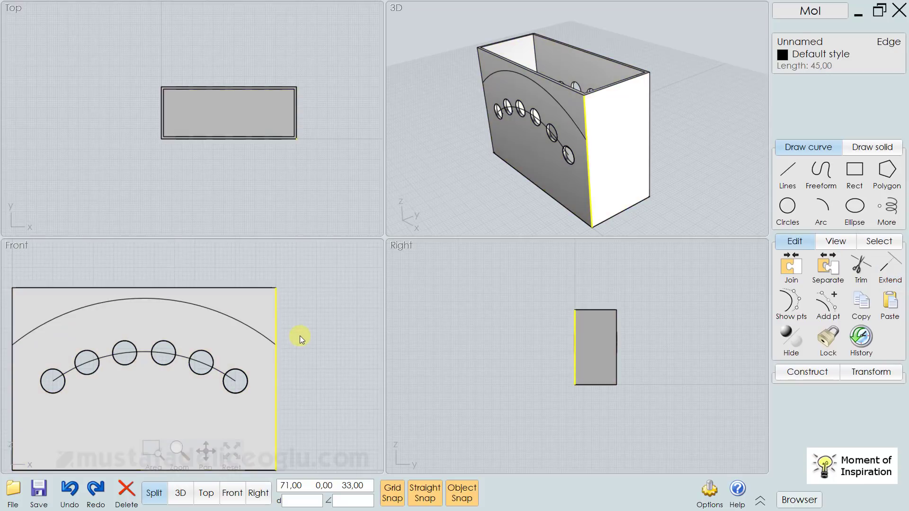
pyautogui.click(306, 321)
pyautogui.scroll(-3, 305, 321)
pyautogui.scroll(3, 230, 340)
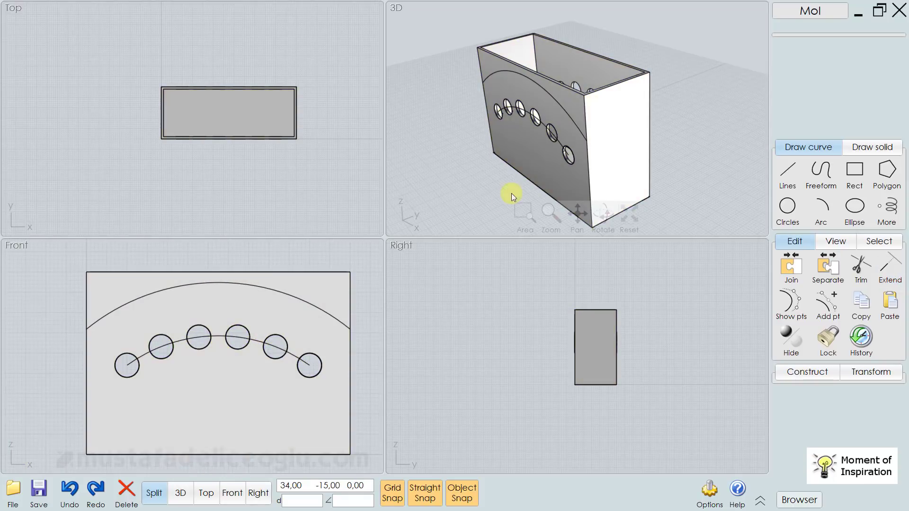
pyautogui.moveTo(511, 193); pyautogui.dragTo(559, 142)
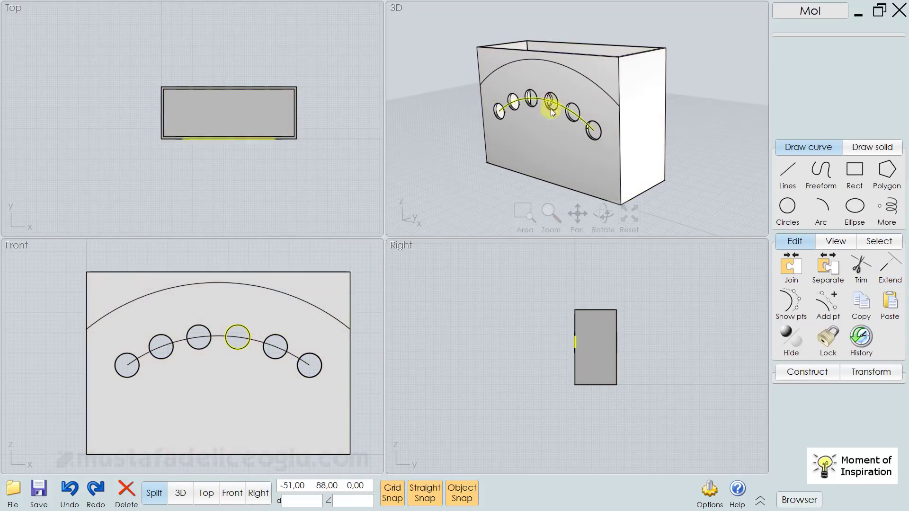
# - Boolean Difference the box by the arc to cut it into upper and lower pieces
pyautogui.click(550, 170)
pyautogui.rightClick(574, 163)
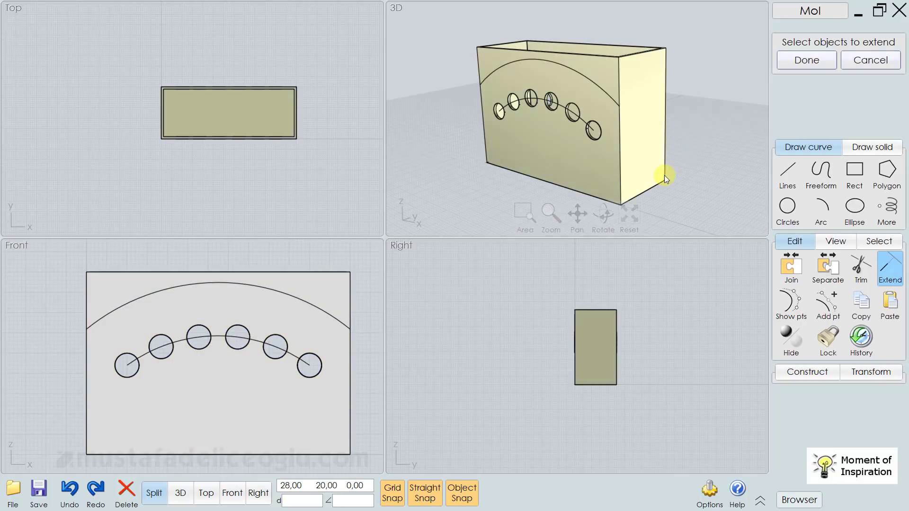
pyautogui.rightClick(734, 125)
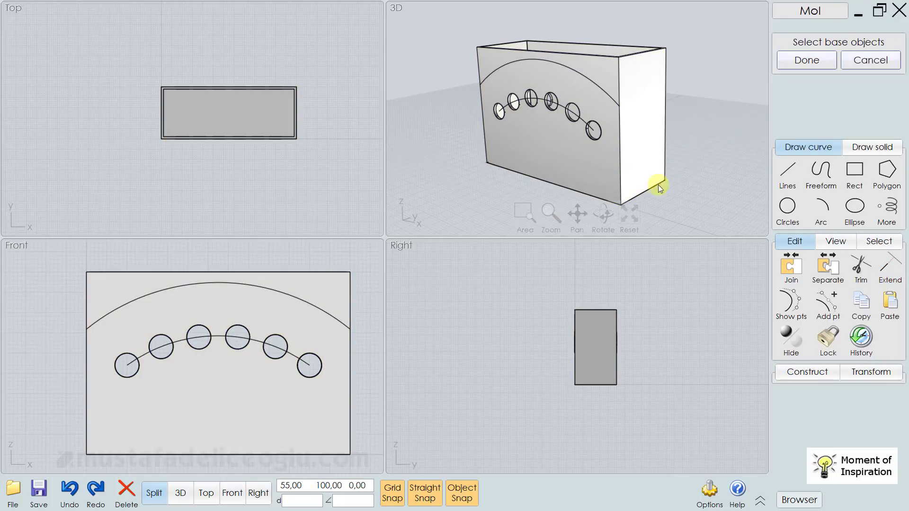
pyautogui.click(600, 168)
pyautogui.rightClick(710, 100)
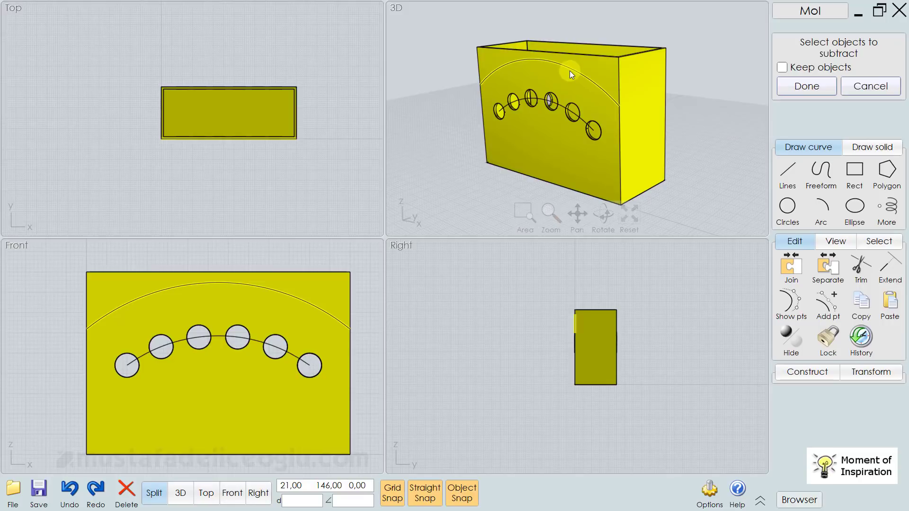
pyautogui.click(484, 71)
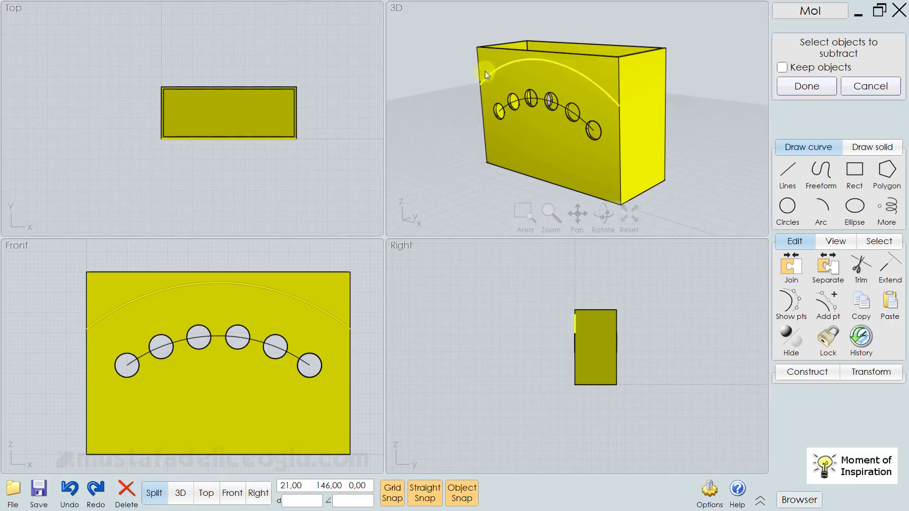
pyautogui.rightClick(719, 135)
pyautogui.click(596, 106)
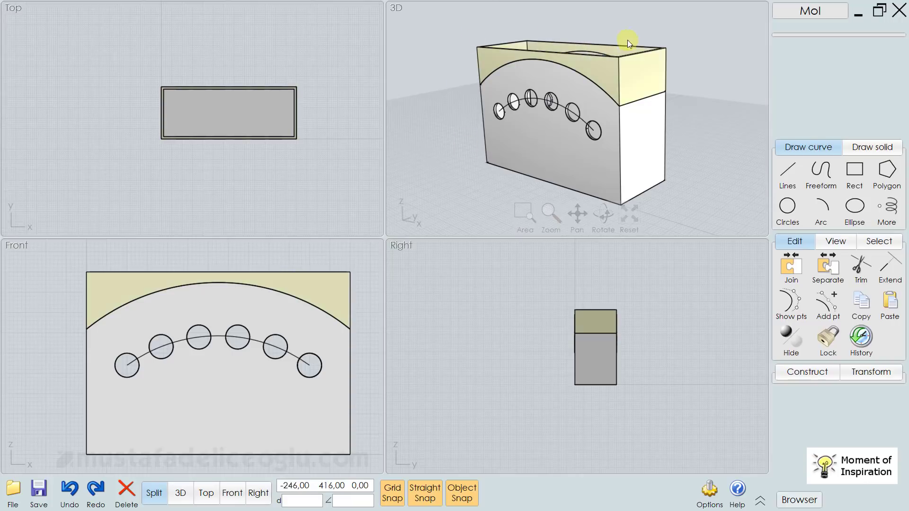
# - Select only the upper piece and delete it
pyautogui.click(624, 202)
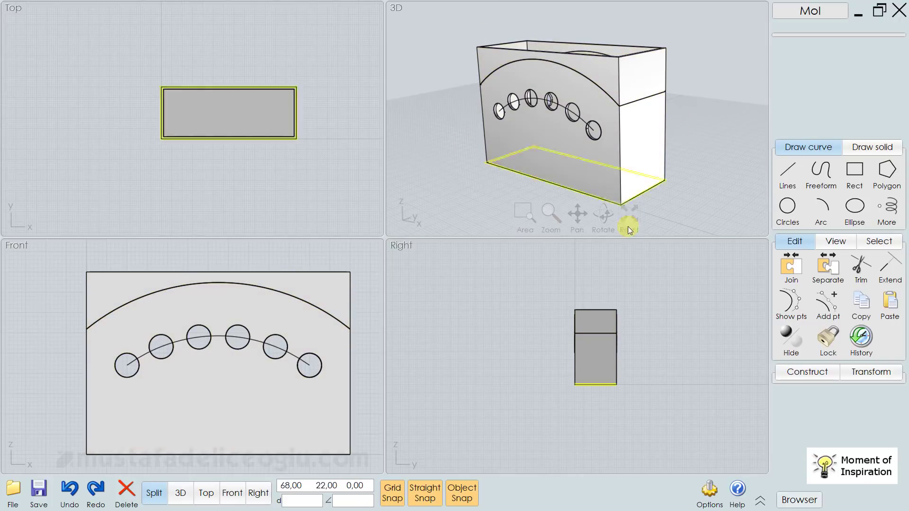
pyautogui.click(605, 119)
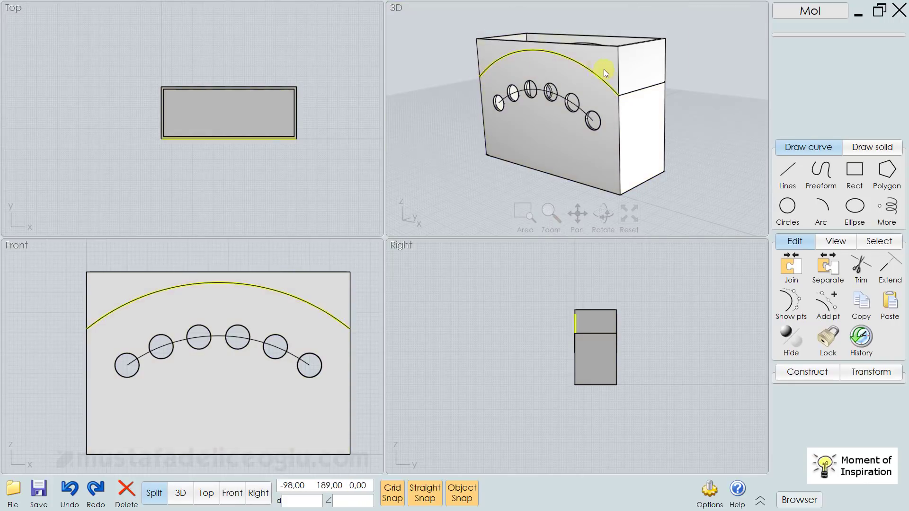
pyautogui.click(605, 67)
pyautogui.click(611, 116)
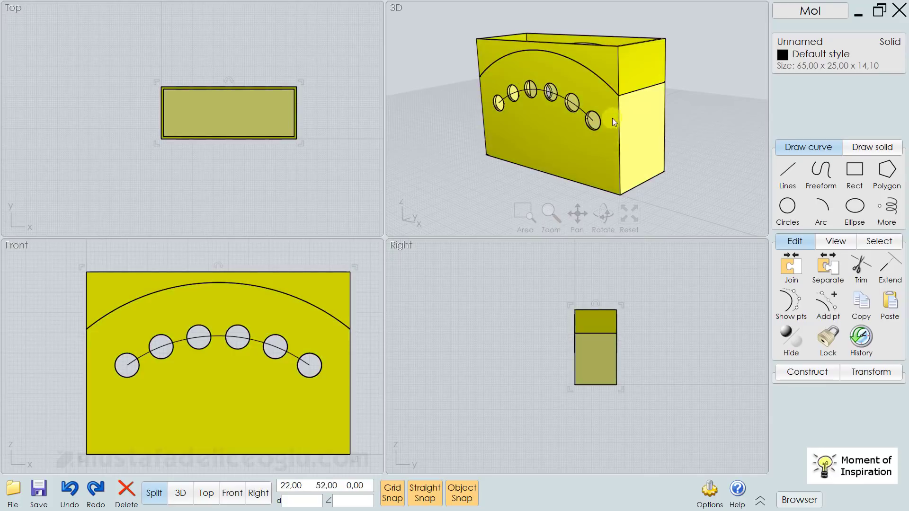
pyautogui.click(666, 90)
pyautogui.click(607, 70)
pyautogui.press('Delete')
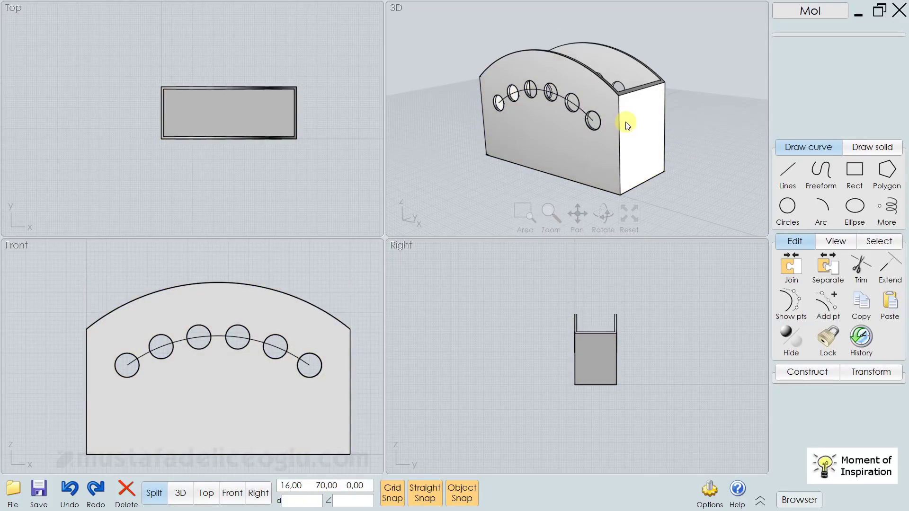
# - Orbit and zoom the remaining arched box to inspect its top and holes
pyautogui.click(591, 137)
pyautogui.moveTo(668, 122); pyautogui.dragTo(693, 129)
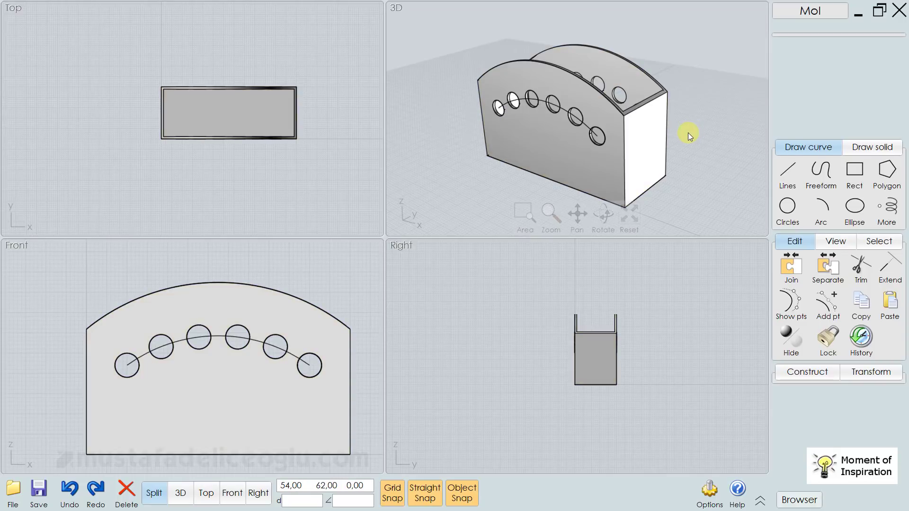
pyautogui.moveTo(688, 133)
pyautogui.mouseDown(button='right')
pyautogui.moveTo(663, 146)
pyautogui.moveTo(669, 184)
pyautogui.moveTo(668, 137)
pyautogui.moveTo(595, 149)
pyautogui.moveTo(549, 172)
pyautogui.moveTo(631, 122)
pyautogui.moveTo(667, 155)
pyautogui.mouseUp(button='right')
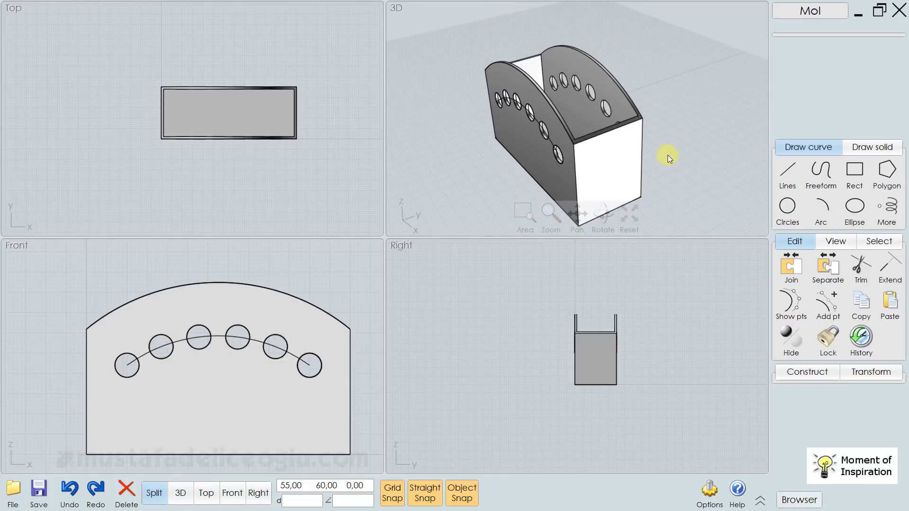
pyautogui.scroll(-3, 246, 350)
pyautogui.scroll(2, 241, 302)
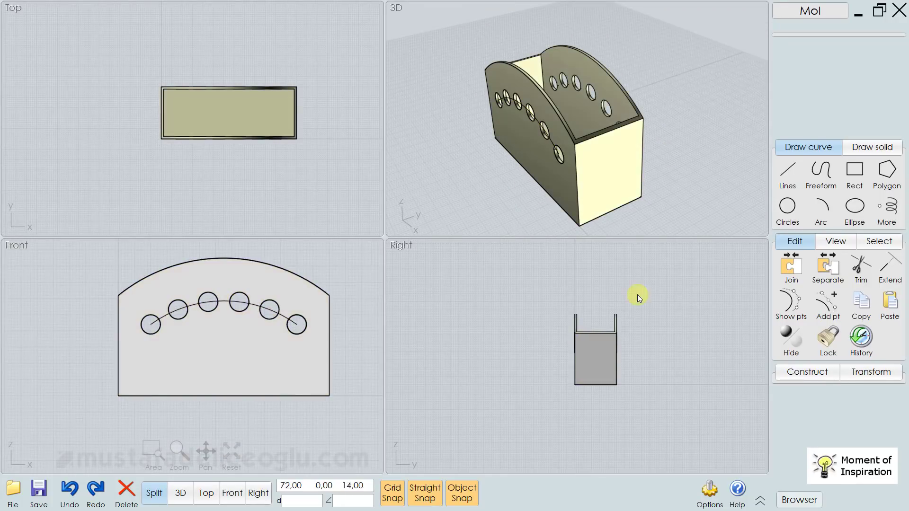
# - Offset the curve through the holes downward to form a lower arc
pyautogui.click(824, 282)
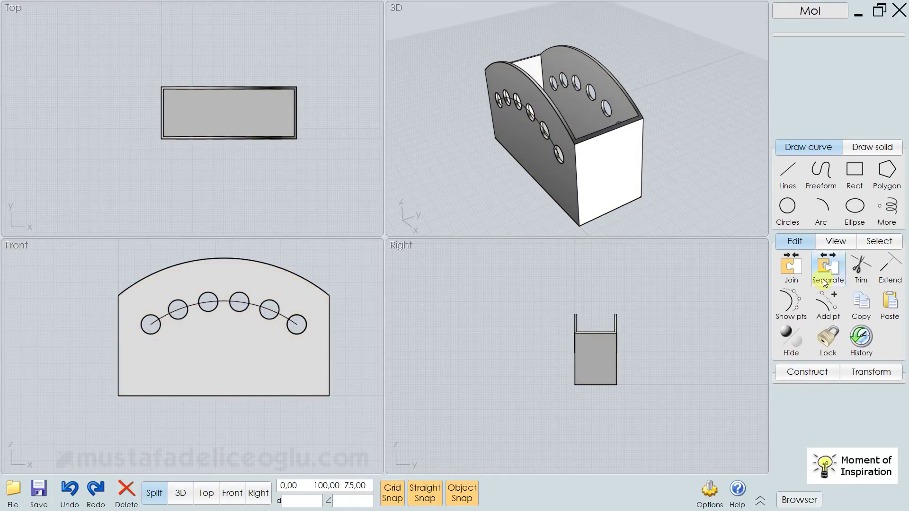
pyautogui.click(802, 374)
pyautogui.click(858, 331)
pyautogui.click(274, 350)
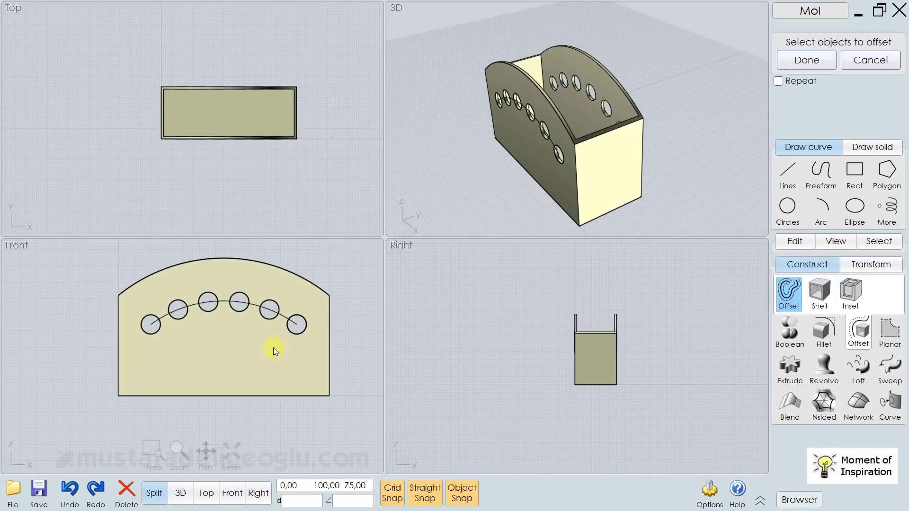
pyautogui.click(239, 302)
pyautogui.click(330, 296)
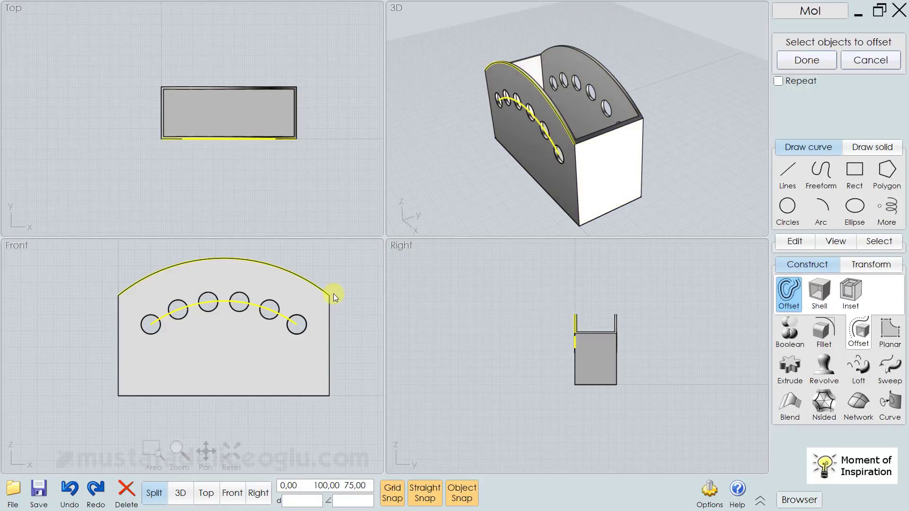
pyautogui.press('Return')
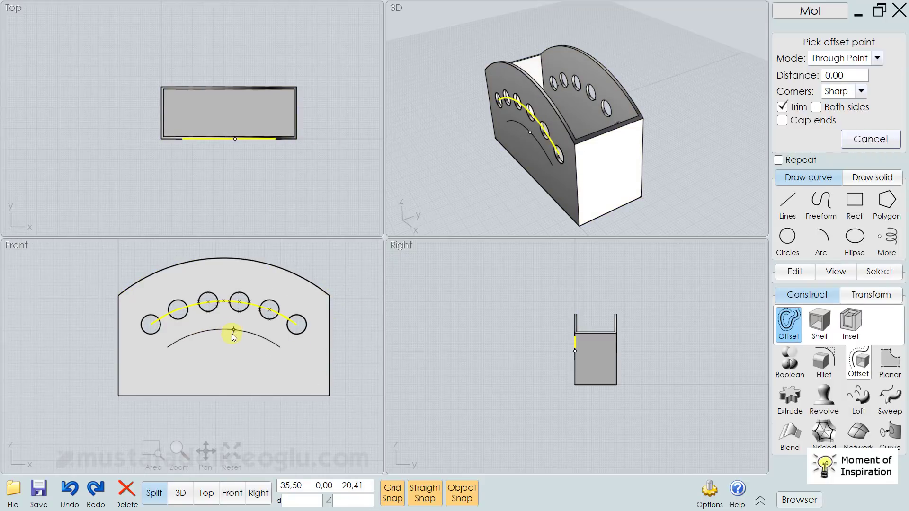
pyautogui.click(228, 336)
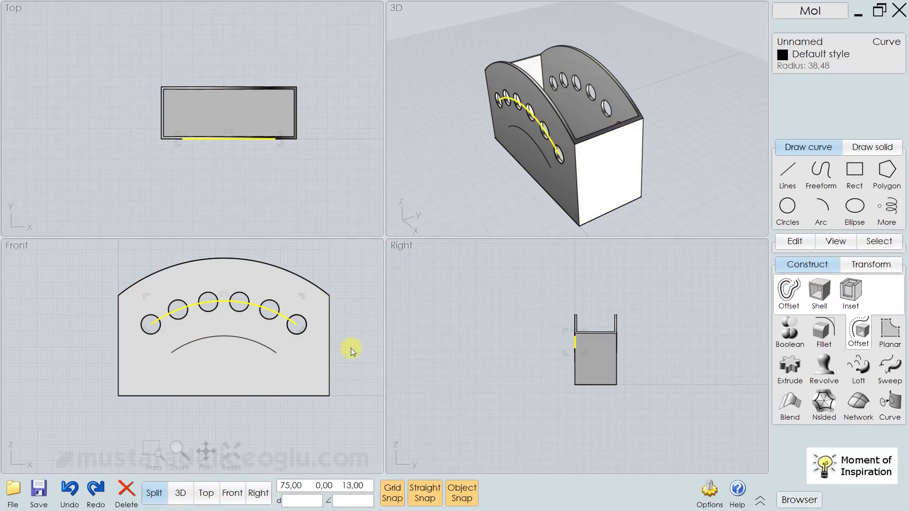
pyautogui.click(351, 348)
# - Draw horizontal lines from both ends of the offset arc to the front's side edges
pyautogui.press('l')
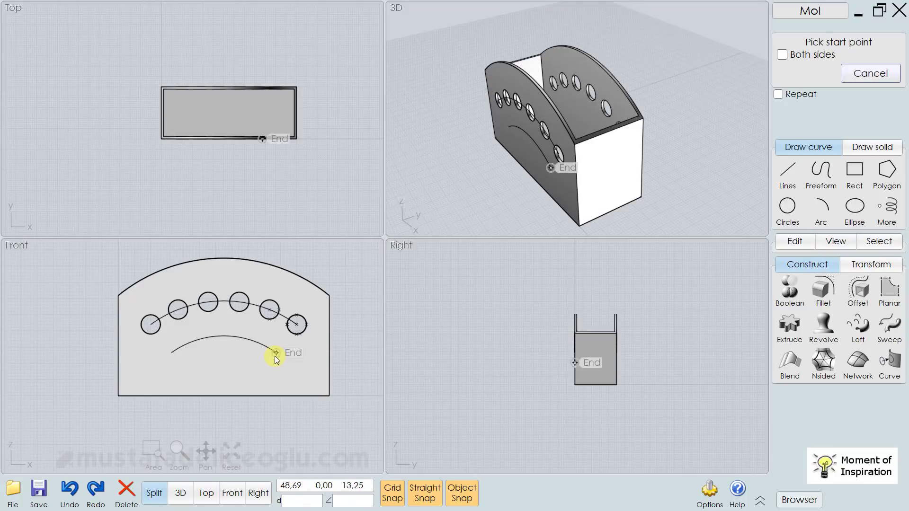
pyautogui.click(275, 354)
pyautogui.click(328, 354)
pyautogui.rightClick(396, 415)
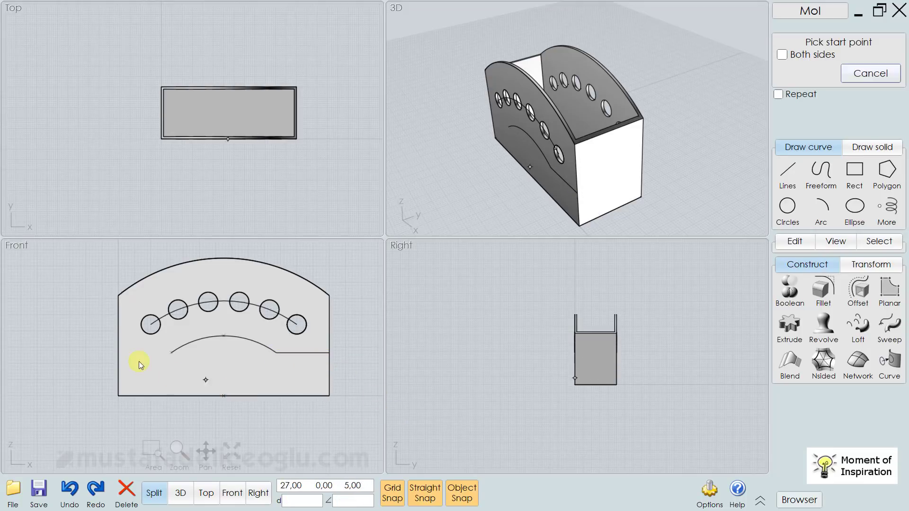
pyautogui.click(172, 352)
pyautogui.click(120, 353)
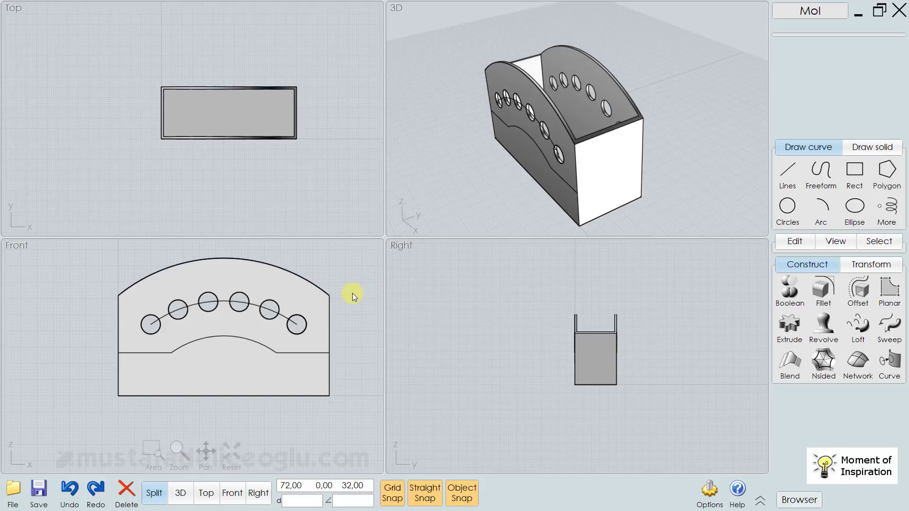
pyautogui.moveTo(667, 168)
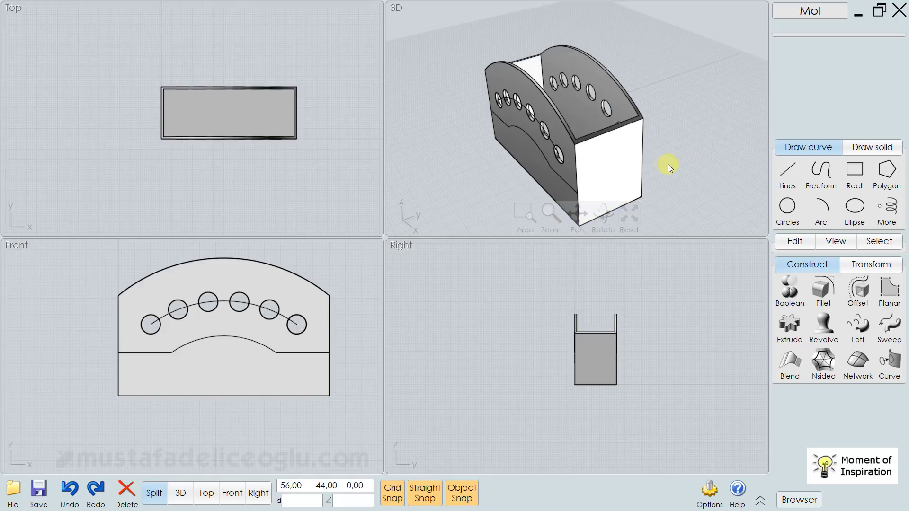
pyautogui.moveTo(668, 166); pyautogui.dragTo(680, 156, button='right')
pyautogui.click(517, 168)
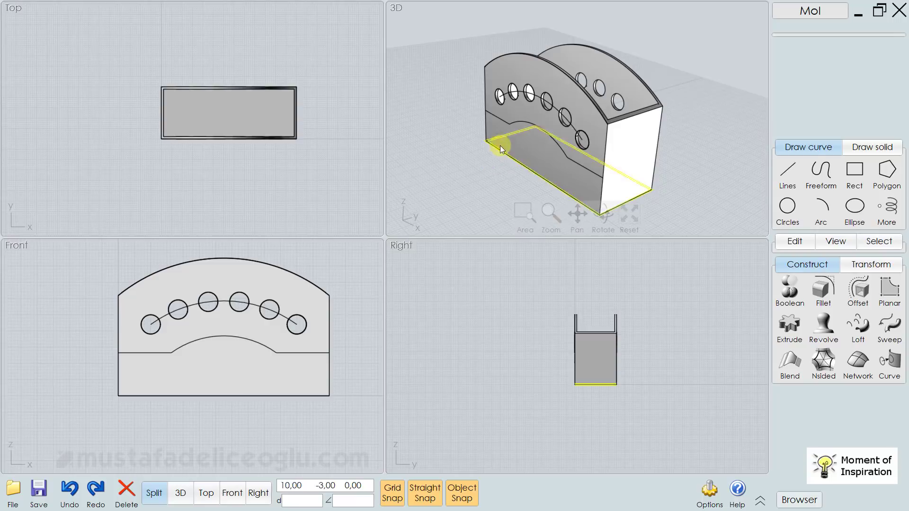
pyautogui.click(498, 126)
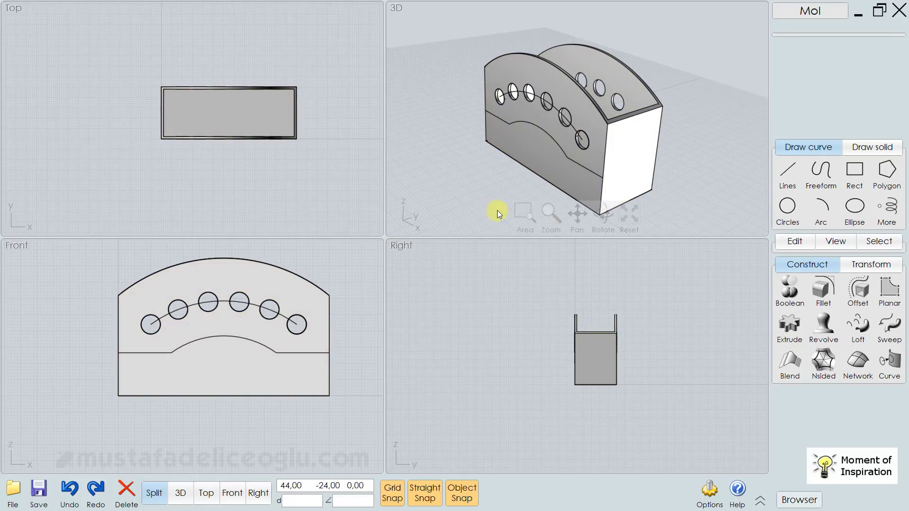
pyautogui.click(585, 139)
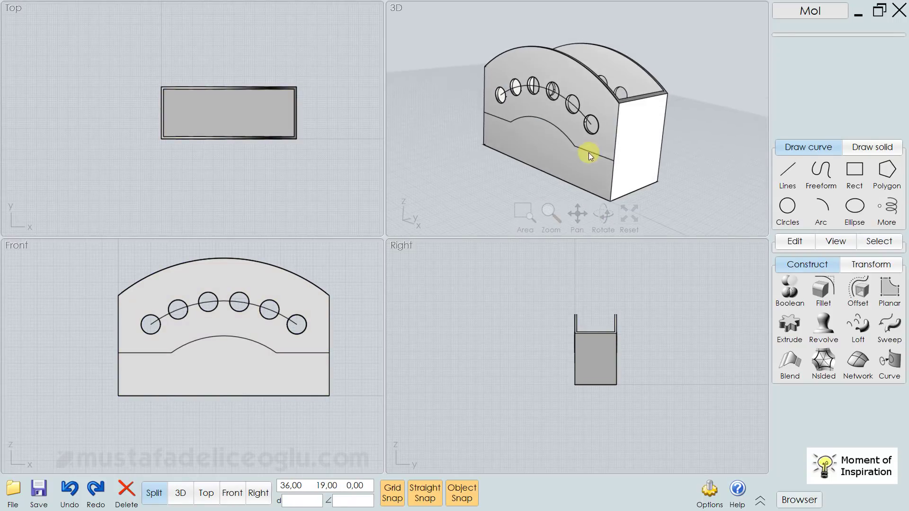
pyautogui.scroll(3, 542, 125)
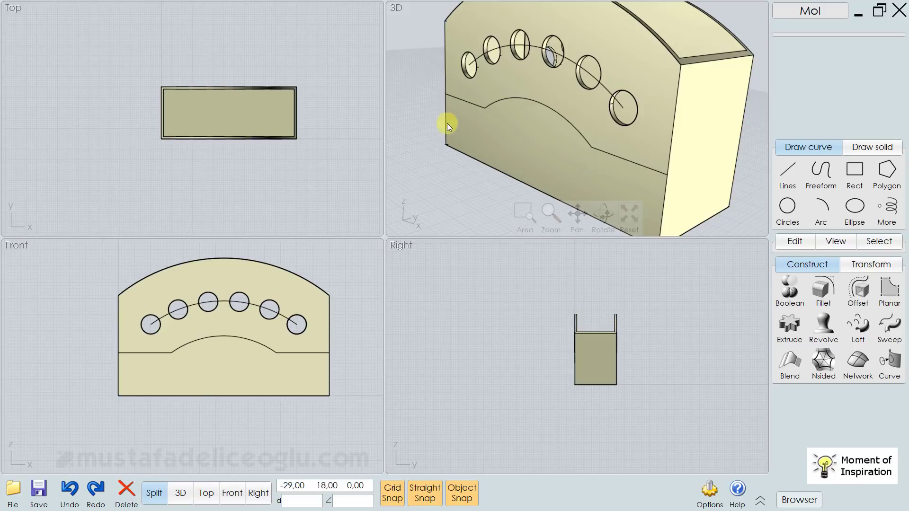
pyautogui.click(471, 89)
pyautogui.scroll(-3, 497, 137)
pyautogui.click(334, 347)
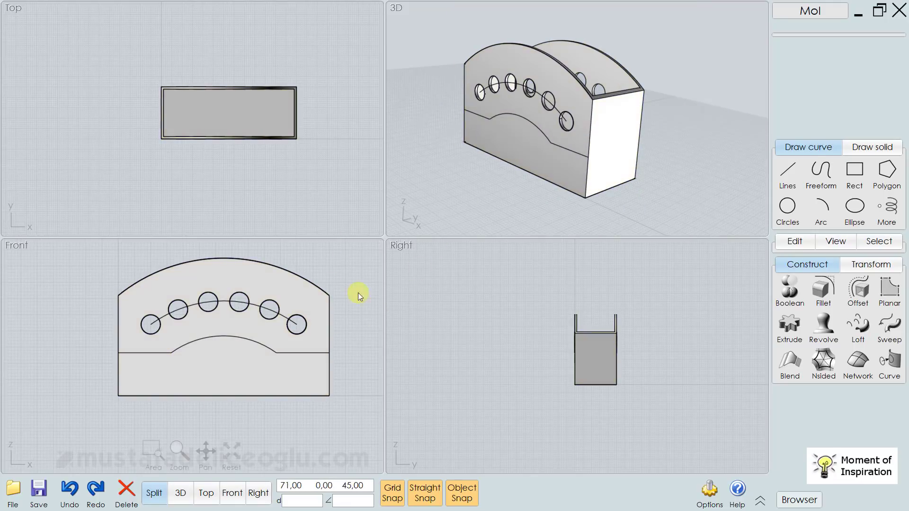
pyautogui.click(179, 377)
pyautogui.click(305, 387)
pyautogui.scroll(2, 138, 370)
pyautogui.click(156, 342)
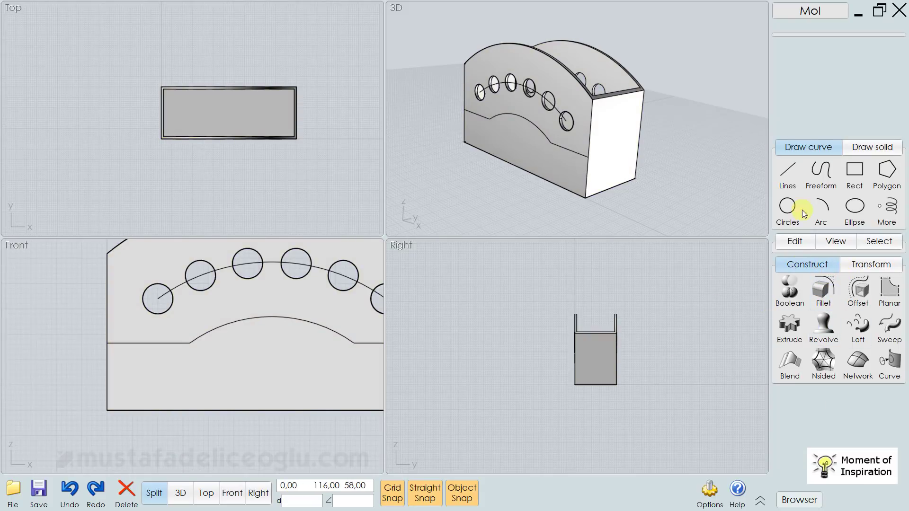
# - Draw a centered 2 × 4.50 rectangle on the split line near the left end
pyautogui.click(855, 171)
pyautogui.scroll(2, 162, 340)
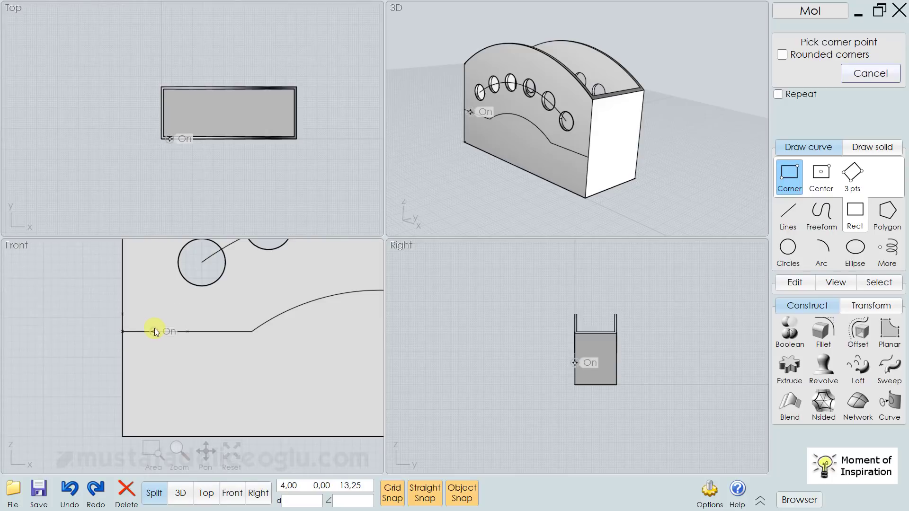
pyautogui.click(829, 175)
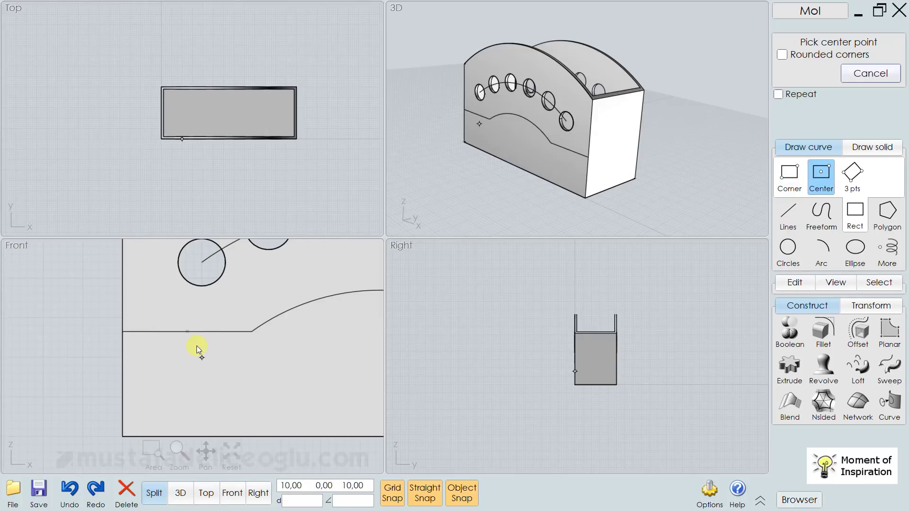
pyautogui.click(154, 331)
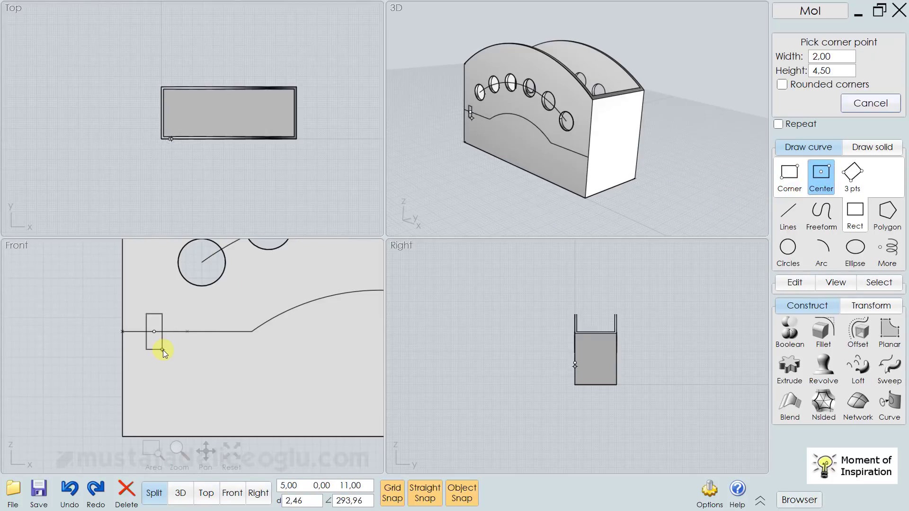
pyautogui.click(162, 350)
pyautogui.scroll(-3, 178, 361)
pyautogui.scroll(2, 156, 355)
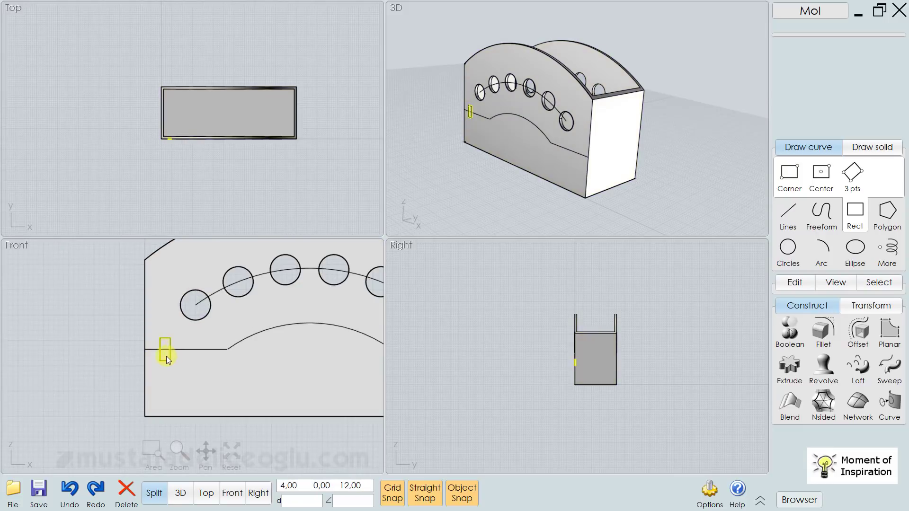
pyautogui.scroll(-3, 167, 359)
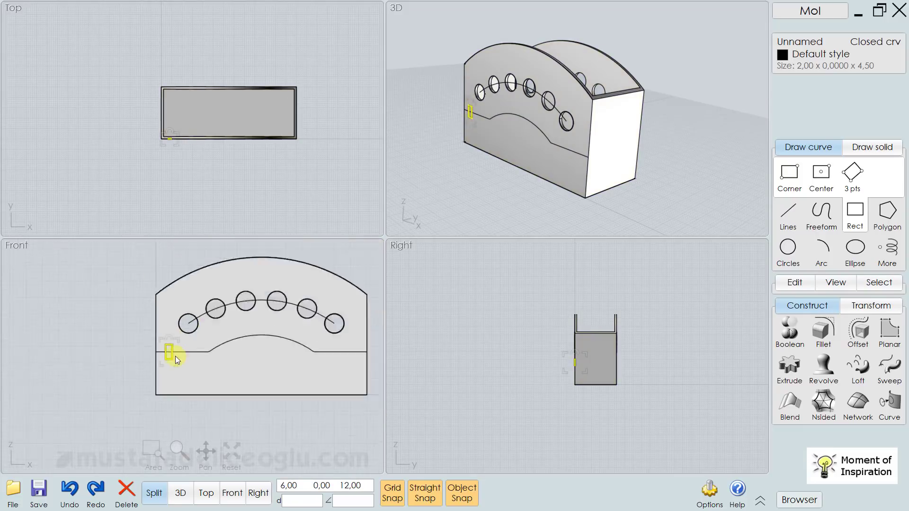
# - Mirror the small rectangle about the arch centre and a vertical mirror line
pyautogui.click(871, 305)
pyautogui.click(790, 327)
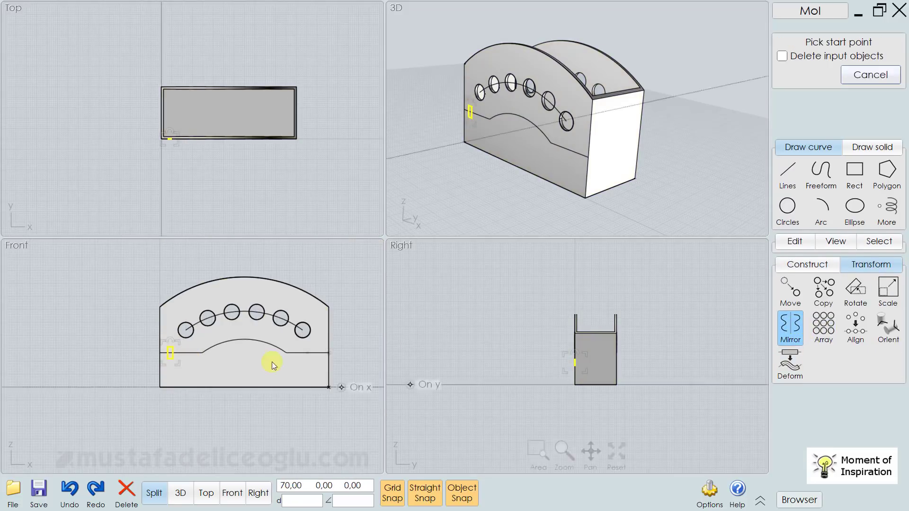
pyautogui.click(245, 276)
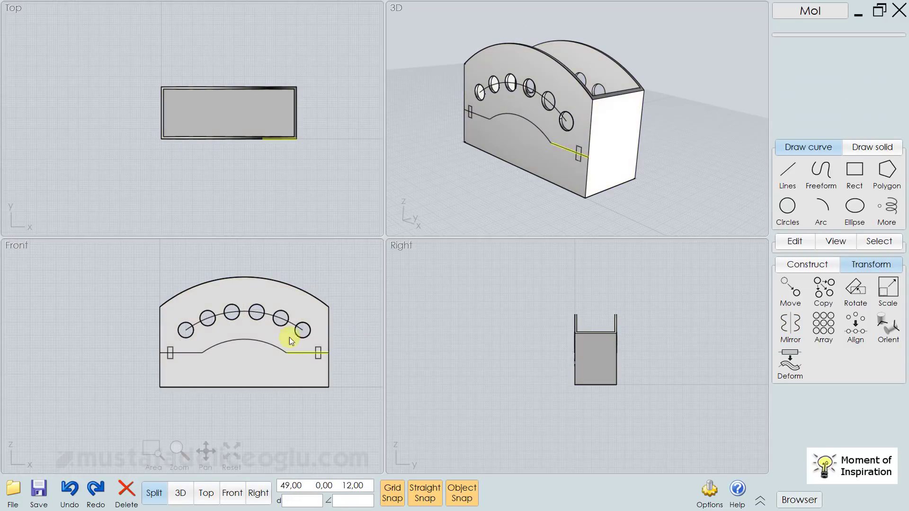
pyautogui.moveTo(261, 306); pyautogui.dragTo(164, 301, button='right')
pyautogui.moveTo(635, 154)
pyautogui.mouseDown(button='right')
pyautogui.moveTo(568, 129)
pyautogui.moveTo(528, 153)
pyautogui.moveTo(635, 144)
pyautogui.moveTo(648, 161)
pyautogui.moveTo(562, 152)
pyautogui.moveTo(620, 140)
pyautogui.moveTo(629, 163)
pyautogui.moveTo(541, 179)
pyautogui.mouseUp(button='right')
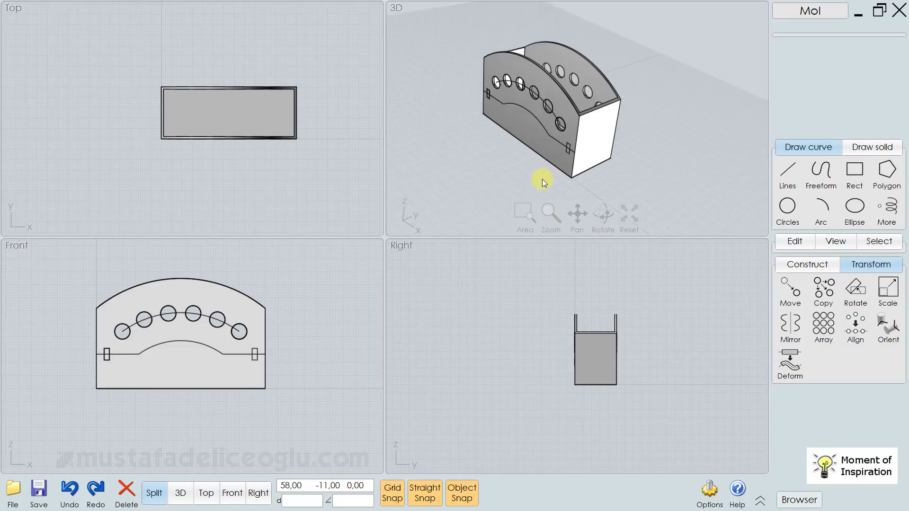
pyautogui.scroll(3, 571, 152)
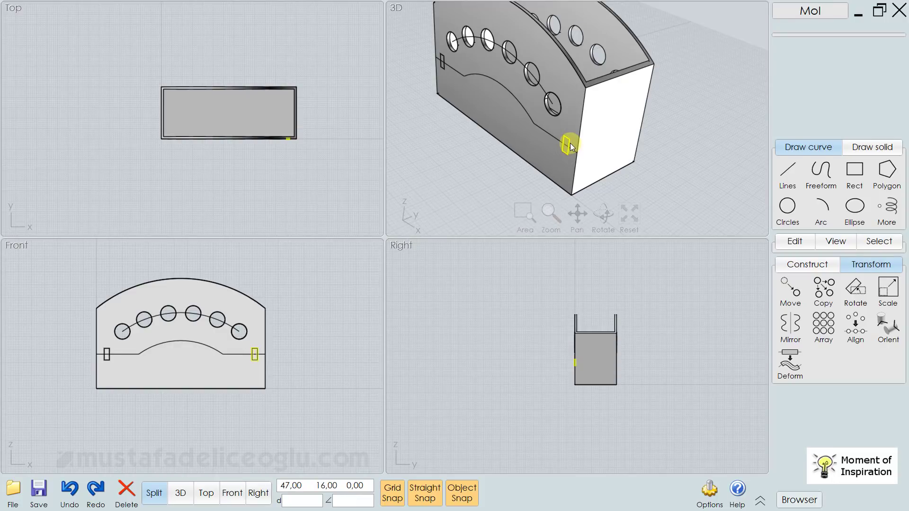
pyautogui.click(570, 143)
pyautogui.click(790, 326)
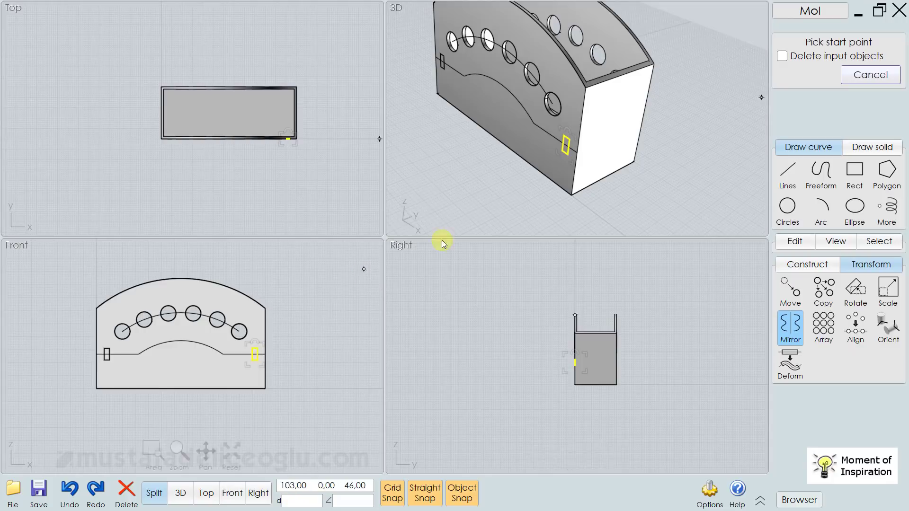
pyautogui.click(594, 334)
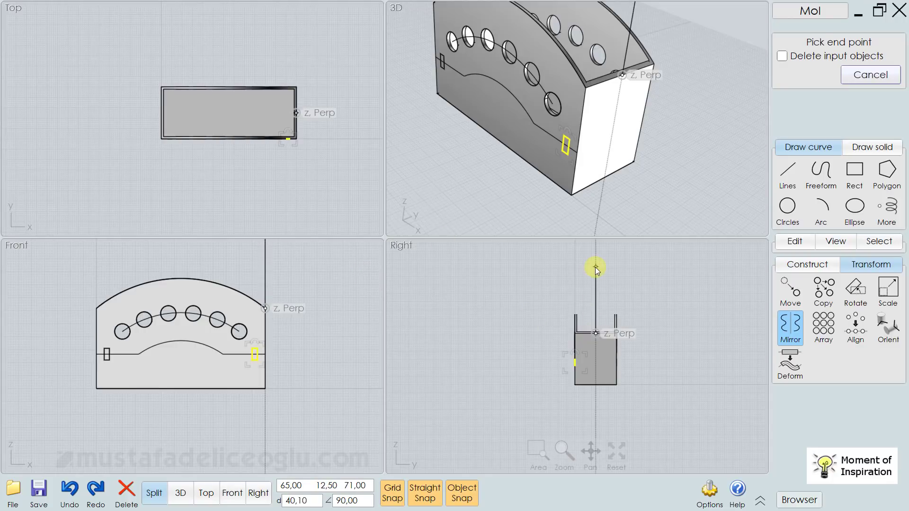
pyautogui.click(595, 267)
# - Delete the extra right-hand rectangle copy
pyautogui.moveTo(638, 159)
pyautogui.mouseDown(button='right')
pyautogui.moveTo(565, 163)
pyautogui.moveTo(535, 177)
pyautogui.mouseUp(button='right')
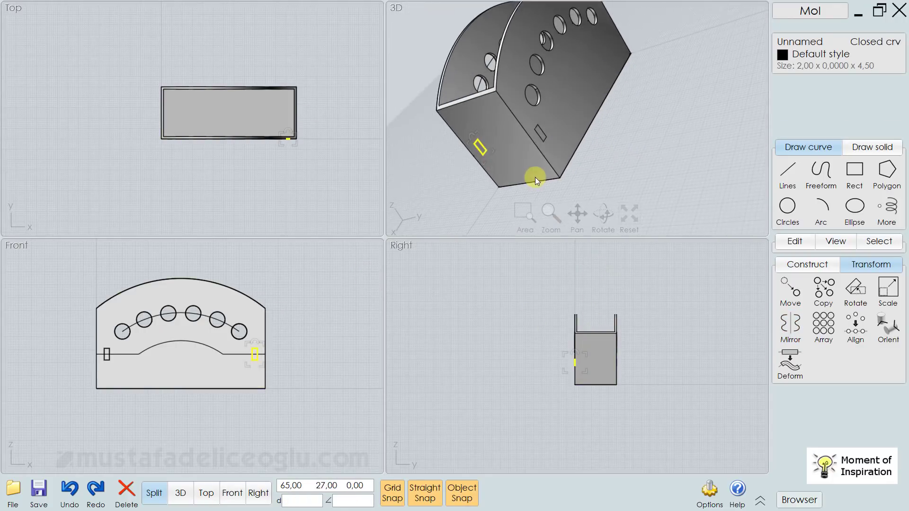
pyautogui.click(640, 174)
pyautogui.moveTo(572, 219)
pyautogui.mouseDown(button='right')
pyautogui.moveTo(560, 164)
pyautogui.moveTo(601, 144)
pyautogui.moveTo(555, 143)
pyautogui.mouseUp(button='right')
pyautogui.scroll(5, 555, 143)
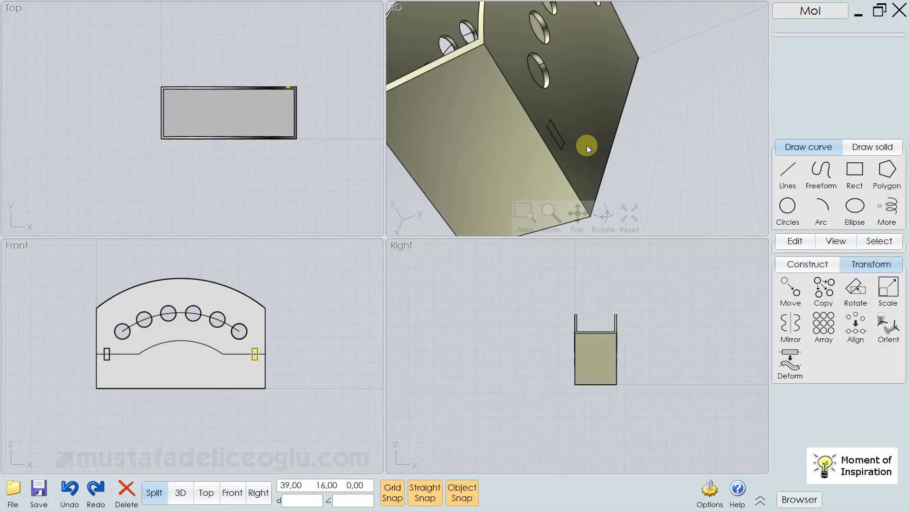
pyautogui.press('m')
pyautogui.scroll(-5, 687, 169)
pyautogui.moveTo(640, 155)
pyautogui.mouseDown(button='right')
pyautogui.moveTo(691, 139)
pyautogui.moveTo(558, 124)
pyautogui.mouseUp(button='right')
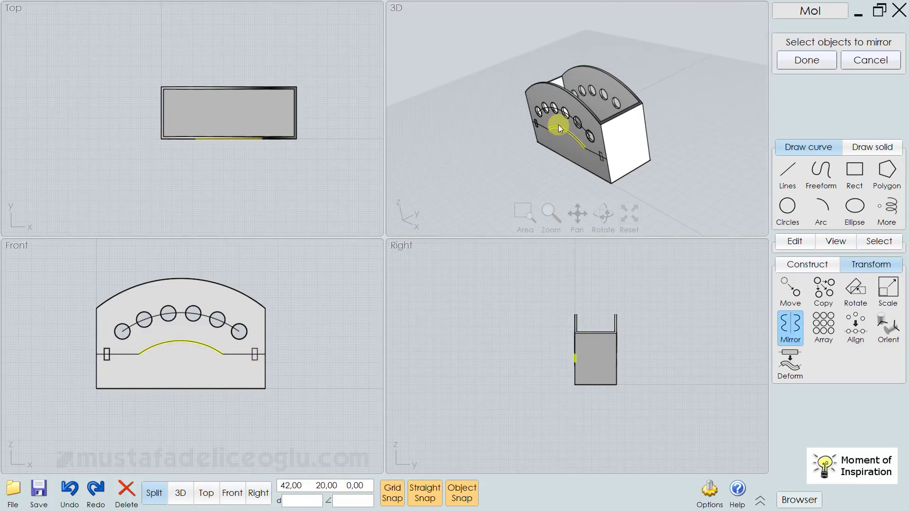
pyautogui.scroll(5, 519, 115)
pyautogui.scroll(-5, 529, 146)
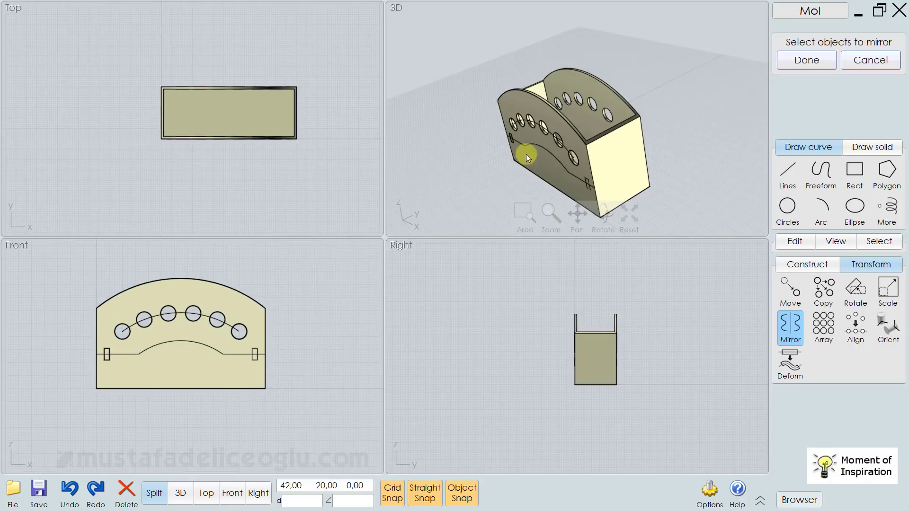
pyautogui.scroll(2, 569, 167)
pyautogui.click(550, 112)
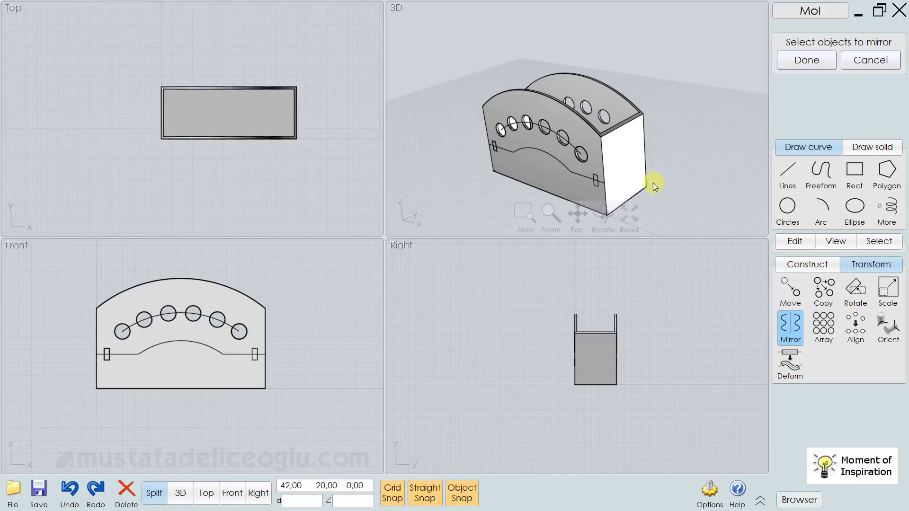
pyautogui.scroll(3, 592, 192)
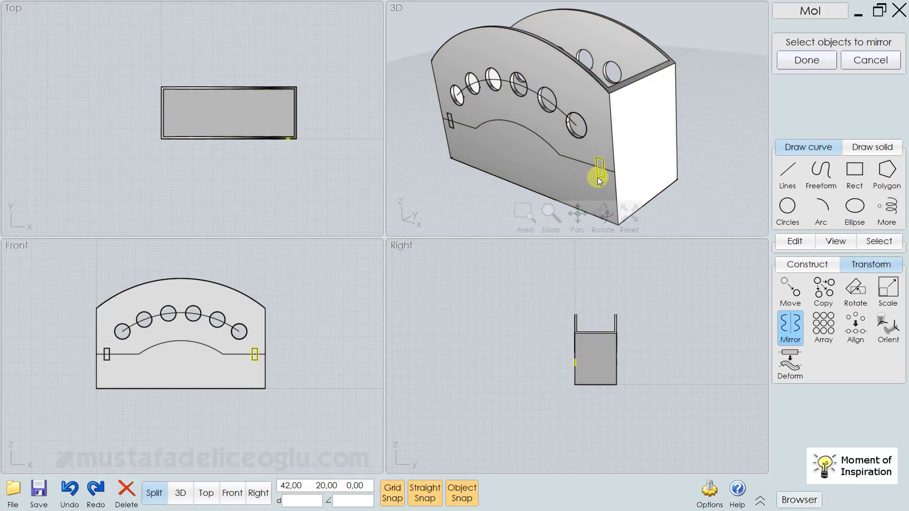
pyautogui.press('Delete')
# - Orbit the view and test selecting the box solid and its bottom edge loop
pyautogui.moveTo(435, 123); pyautogui.dragTo(533, 179)
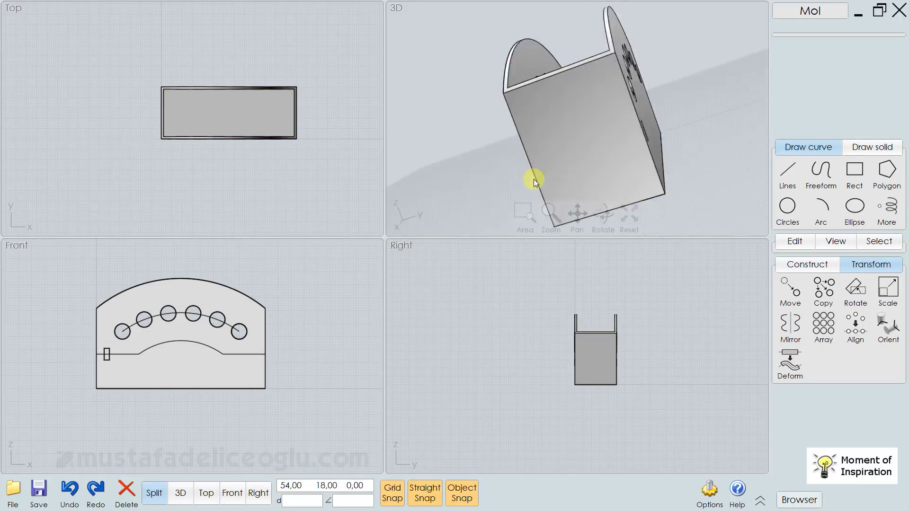
pyautogui.moveTo(533, 179)
pyautogui.mouseDown(button='right')
pyautogui.moveTo(628, 175)
pyautogui.moveTo(632, 157)
pyautogui.moveTo(641, 168)
pyautogui.mouseUp(button='right')
pyautogui.moveTo(493, 132)
pyautogui.mouseDown(button='right')
pyautogui.moveTo(512, 163)
pyautogui.moveTo(515, 147)
pyautogui.moveTo(541, 162)
pyautogui.mouseUp(button='right')
pyautogui.click(515, 148)
pyautogui.press('Escape')
pyautogui.click(600, 182)
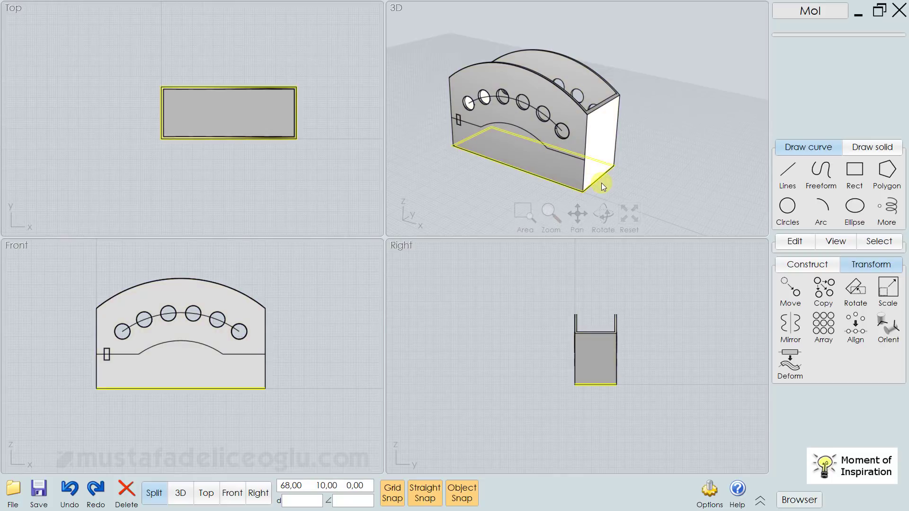
pyautogui.click(535, 94)
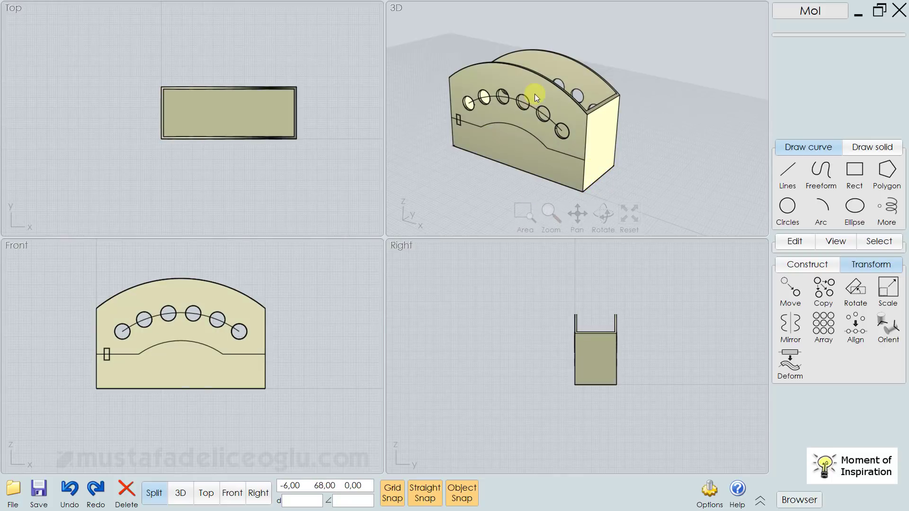
pyautogui.click(522, 189)
# - Boolean Difference the box by the humped curves, then select the lower base piece
pyautogui.rightClick(605, 169)
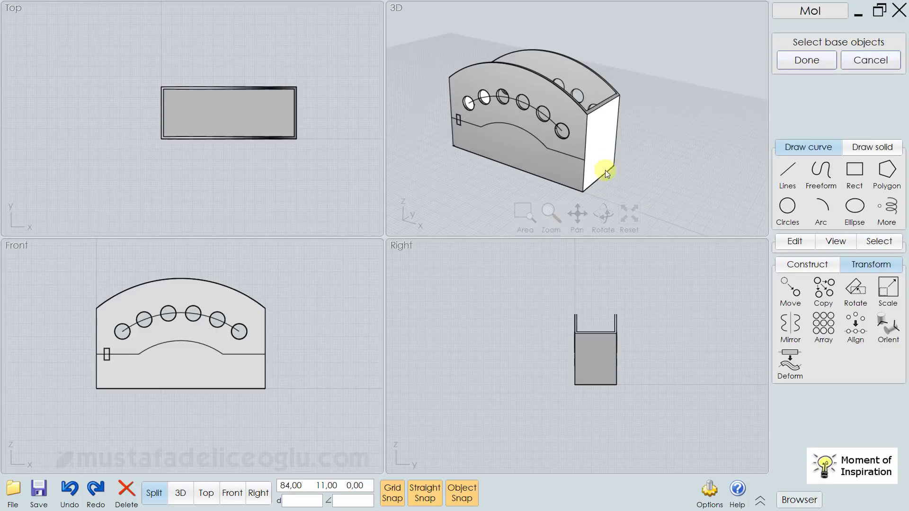
pyautogui.click(583, 131)
pyautogui.scroll(3, 478, 128)
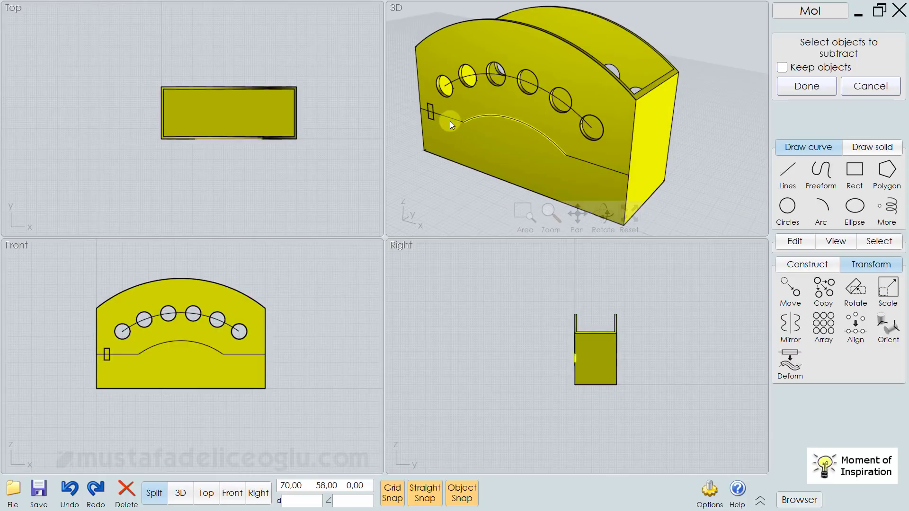
pyautogui.rightClick(731, 165)
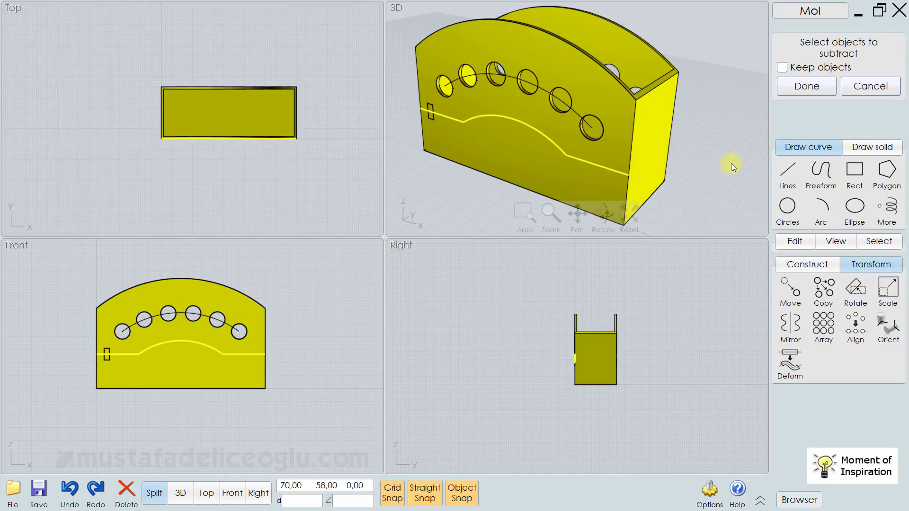
pyautogui.click(731, 163)
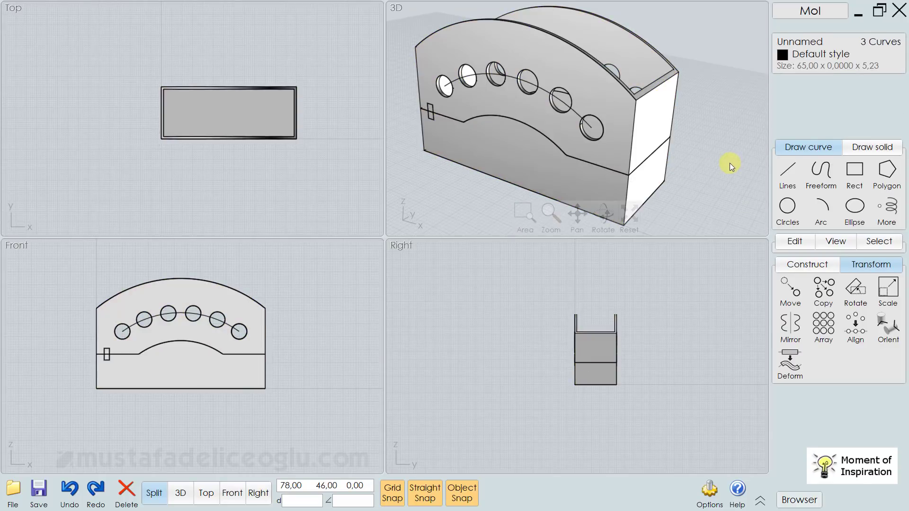
pyautogui.click(623, 128)
pyautogui.click(601, 186)
pyautogui.click(720, 123)
pyautogui.scroll(-3, 621, 144)
pyautogui.click(589, 142)
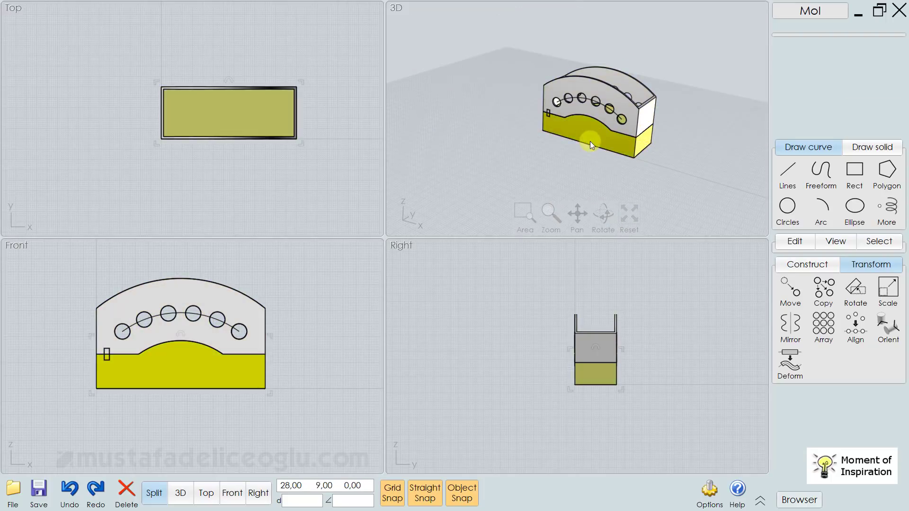
# - Move the lower base piece downward, leaving a gap below the holed part
pyautogui.press('m')
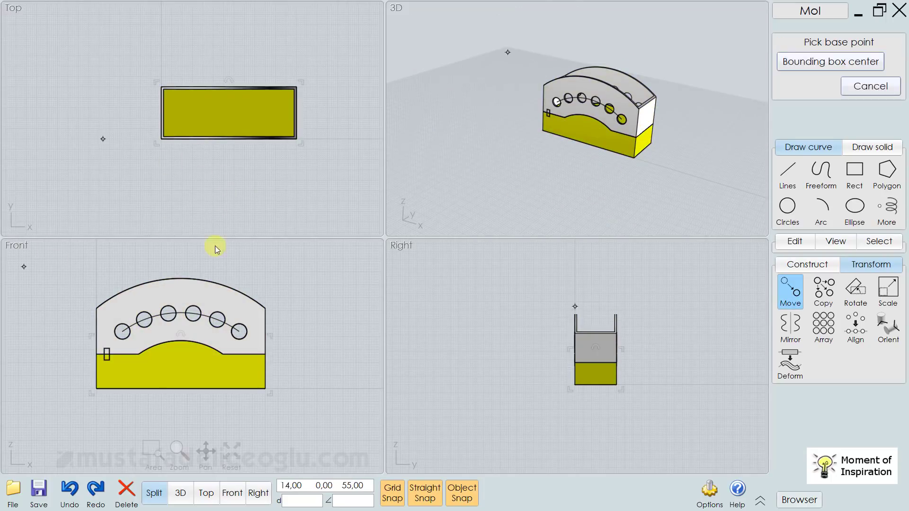
pyautogui.click(181, 343)
pyautogui.click(180, 362)
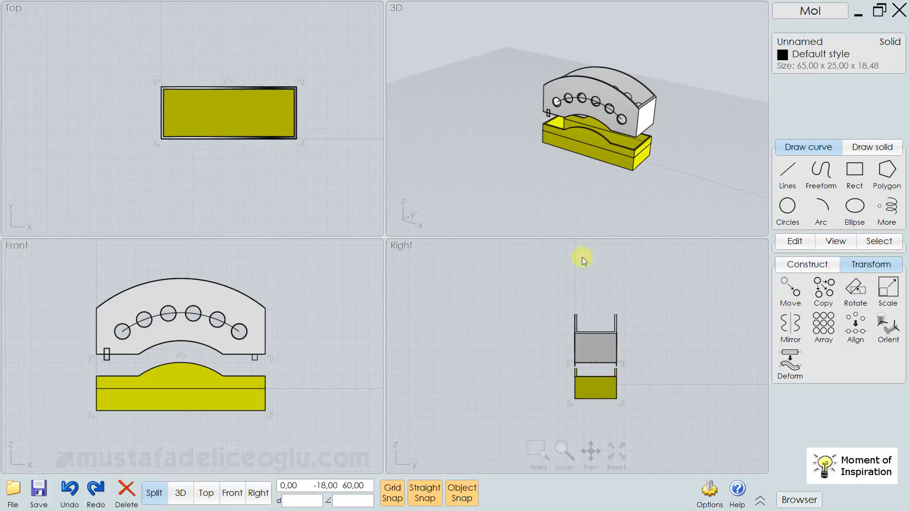
pyautogui.press('Escape')
pyautogui.scroll(2, 618, 133)
pyautogui.scroll(2, 617, 123)
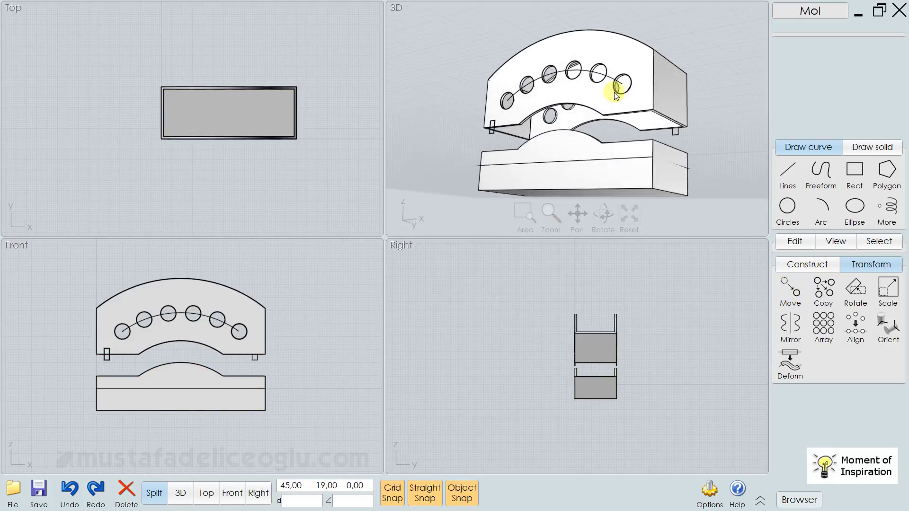
pyautogui.scroll(1, 614, 92)
pyautogui.moveTo(616, 92); pyautogui.dragTo(616, 137, button='right')
pyautogui.click(614, 143)
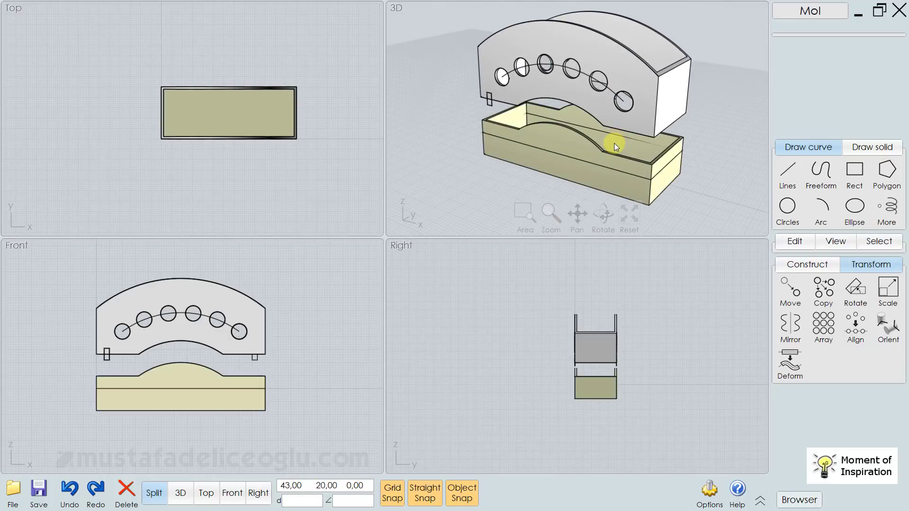
# - Drag the base piece back up under the arched part
pyautogui.moveTo(543, 167); pyautogui.dragTo(473, 186)
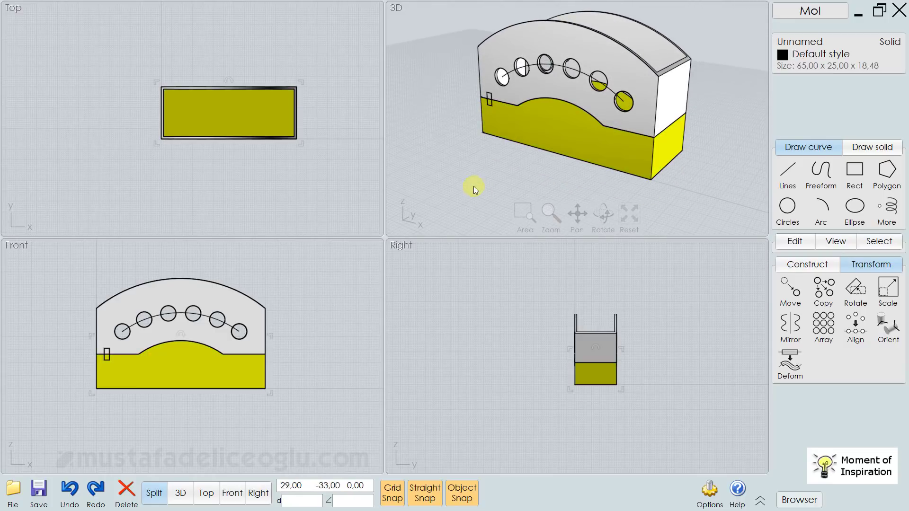
pyautogui.click(474, 186)
pyautogui.scroll(3, 501, 95)
pyautogui.scroll(2, 507, 90)
# - Select the near small slot rectangle and start an extrusion, then cancel it
pyautogui.click(471, 105)
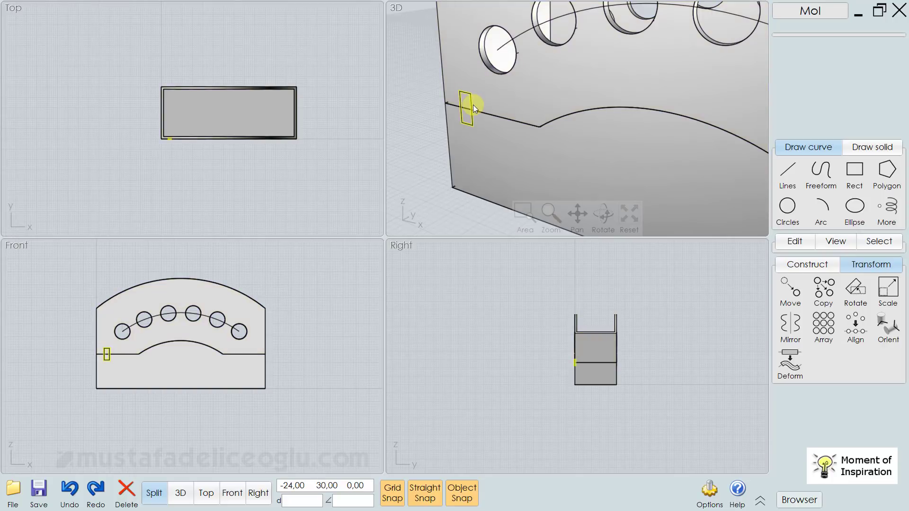
pyautogui.click(538, 92)
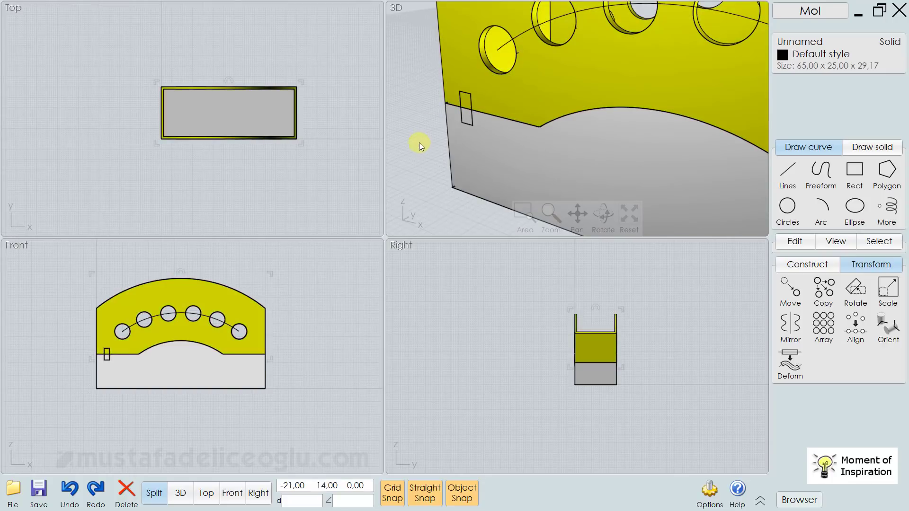
pyautogui.click(472, 108)
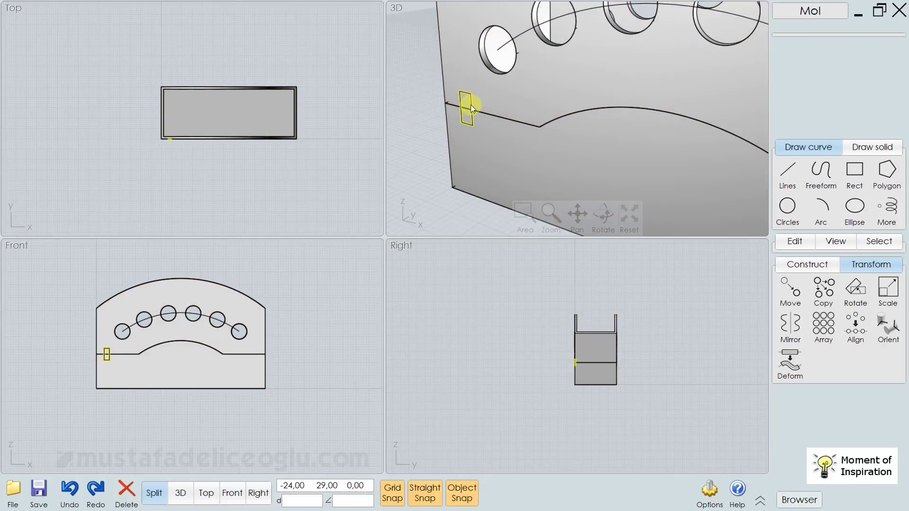
pyautogui.click(484, 107)
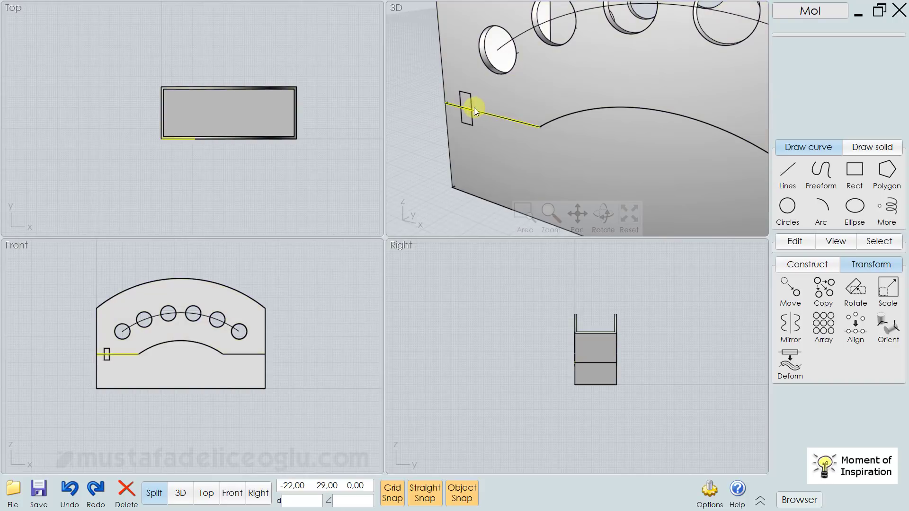
pyautogui.click(471, 108)
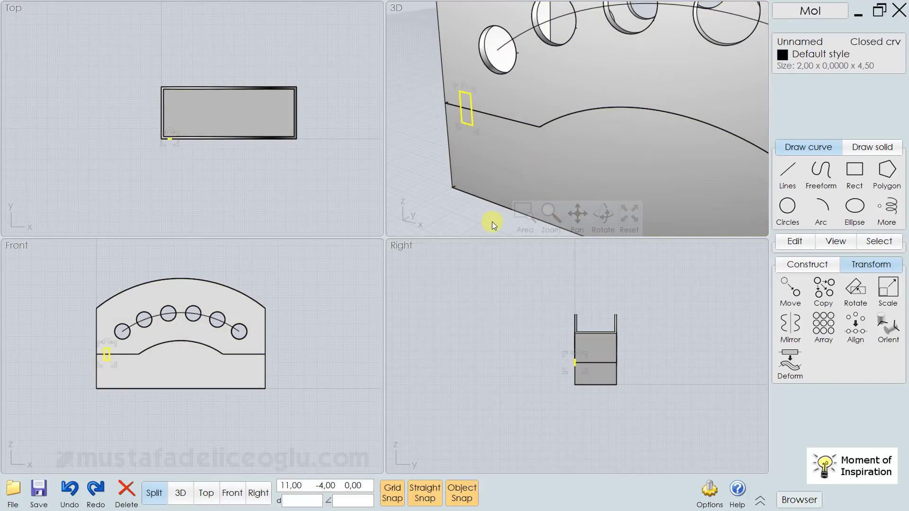
pyautogui.press('e')
pyautogui.scroll(3, 189, 129)
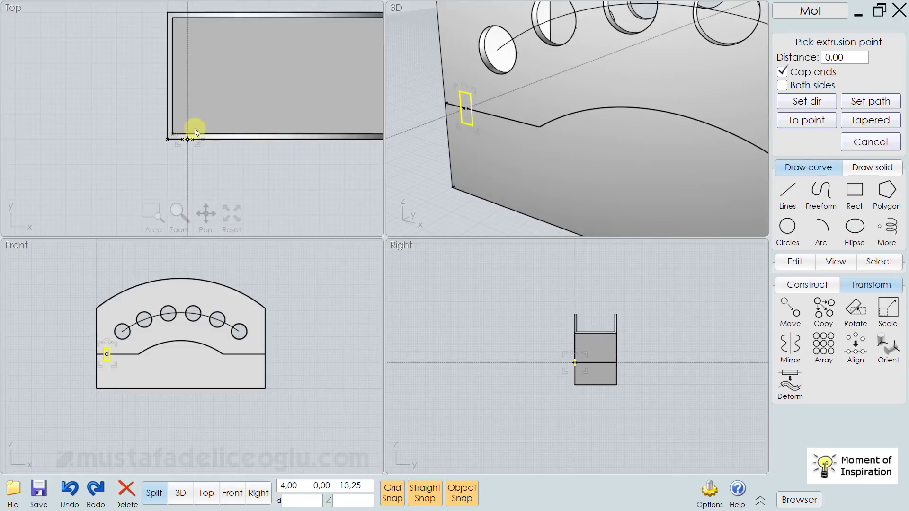
pyautogui.scroll(2, 191, 134)
pyautogui.press('Escape')
pyautogui.scroll(-2, 209, 155)
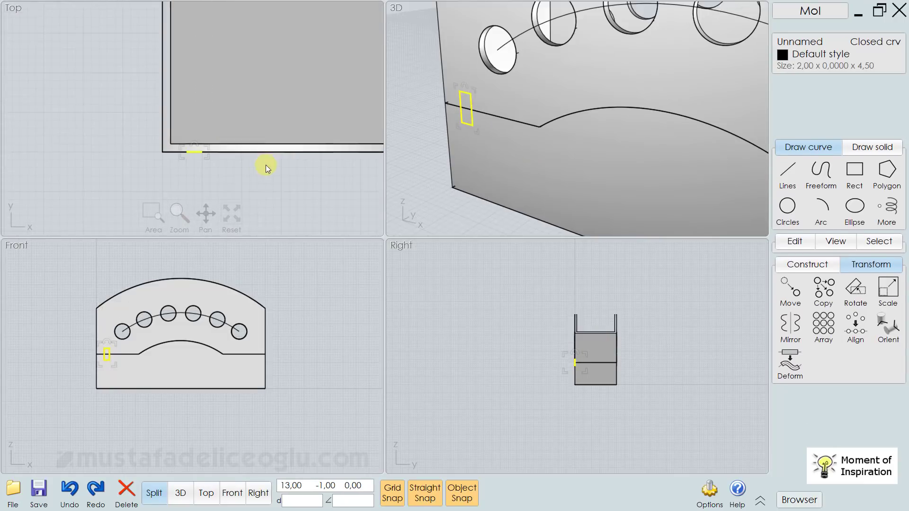
pyautogui.press('Escape')
pyautogui.scroll(-3, 230, 166)
pyautogui.scroll(-3, 523, 135)
# - Extrude the far-end small rectangle by -4 to form a tab
pyautogui.moveTo(523, 135); pyautogui.dragTo(599, 160, button='right')
pyautogui.scroll(3, 598, 160)
pyautogui.scroll(3, 585, 129)
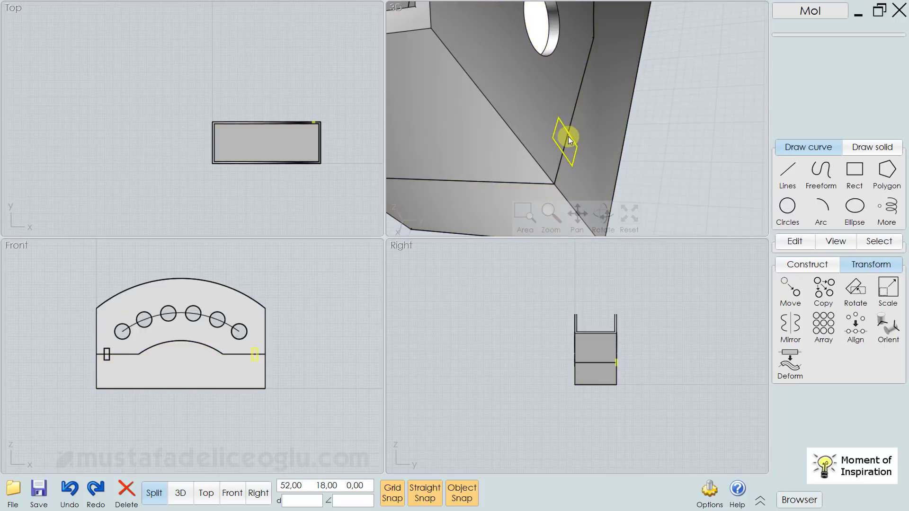
pyautogui.click(568, 136)
pyautogui.press('e')
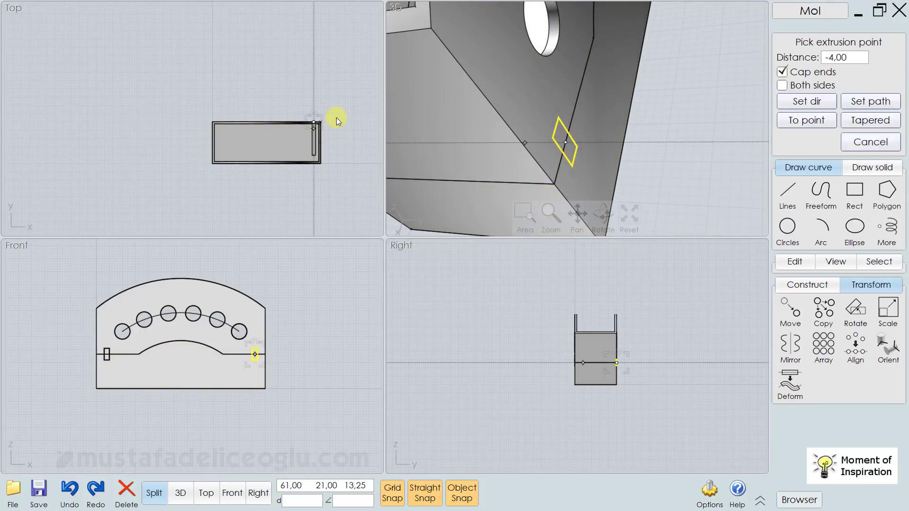
pyautogui.scroll(3, 297, 137)
pyautogui.scroll(2, 306, 146)
pyautogui.click(305, 141)
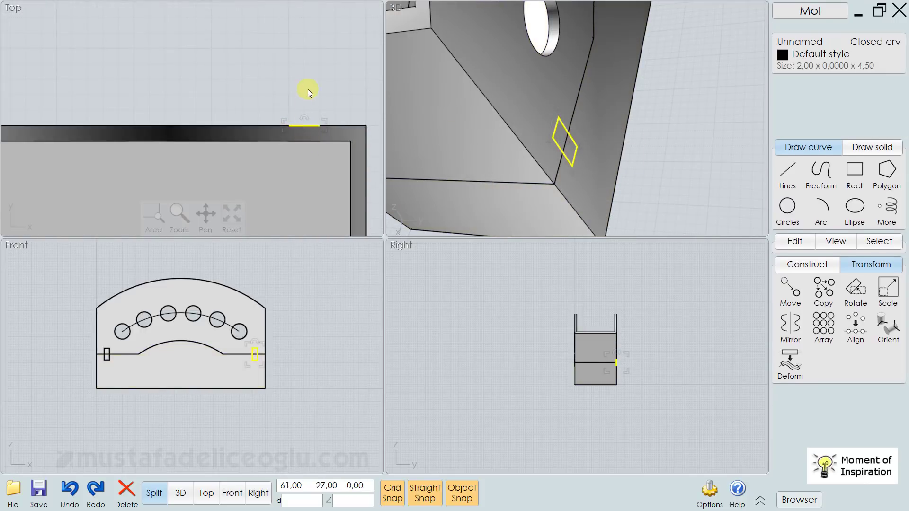
pyautogui.click(307, 89)
pyautogui.scroll(-5, 313, 99)
pyautogui.scroll(-5, 506, 105)
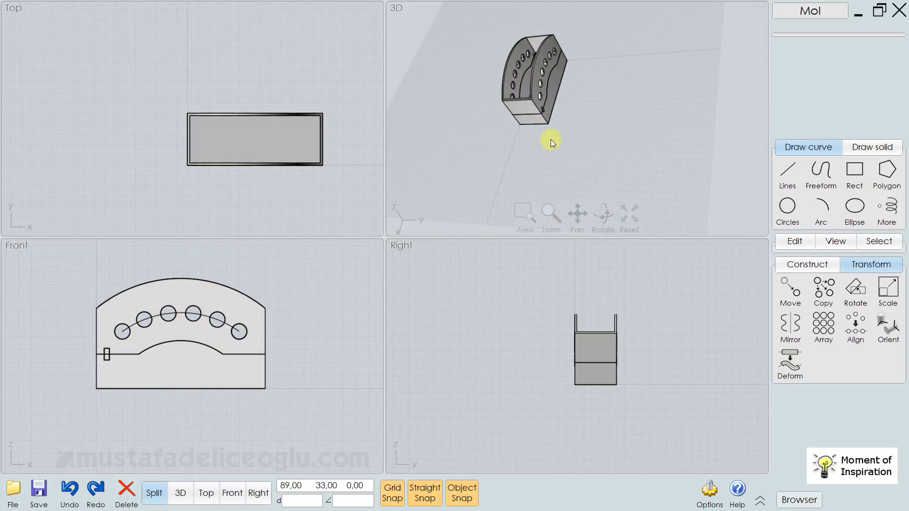
# - Select the arched front plate together with the second solid
pyautogui.moveTo(550, 139)
pyautogui.mouseDown(button='right')
pyautogui.moveTo(620, 97)
pyautogui.moveTo(624, 110)
pyautogui.mouseUp(button='right')
pyautogui.click(507, 130)
pyautogui.scroll(5, 507, 130)
pyautogui.scroll(-3, 488, 132)
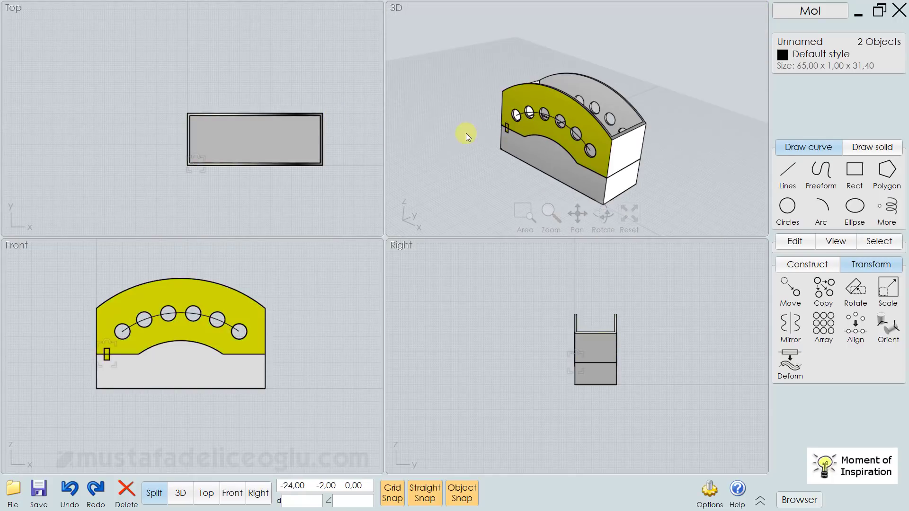
pyautogui.click(466, 132)
pyautogui.scroll(3, 553, 111)
pyautogui.click(539, 75)
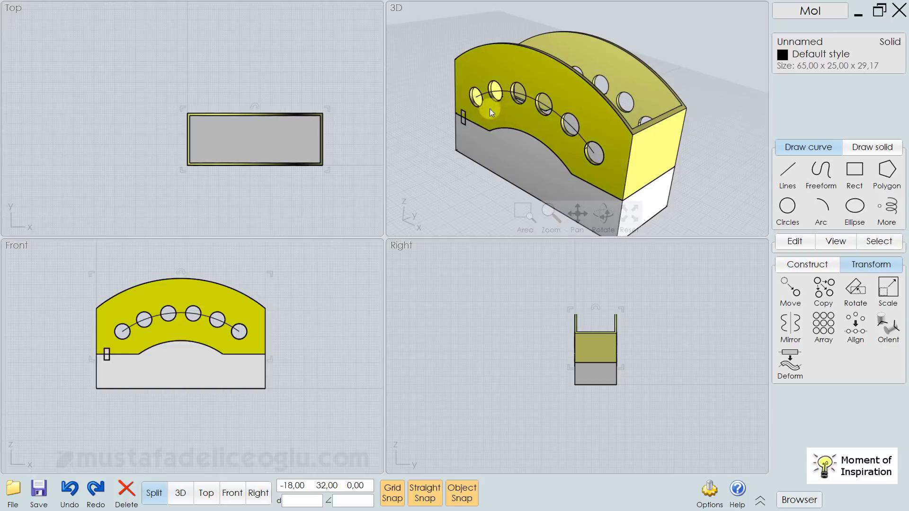
pyautogui.scroll(3, 444, 146)
pyautogui.scroll(2, 438, 112)
pyautogui.click(438, 112)
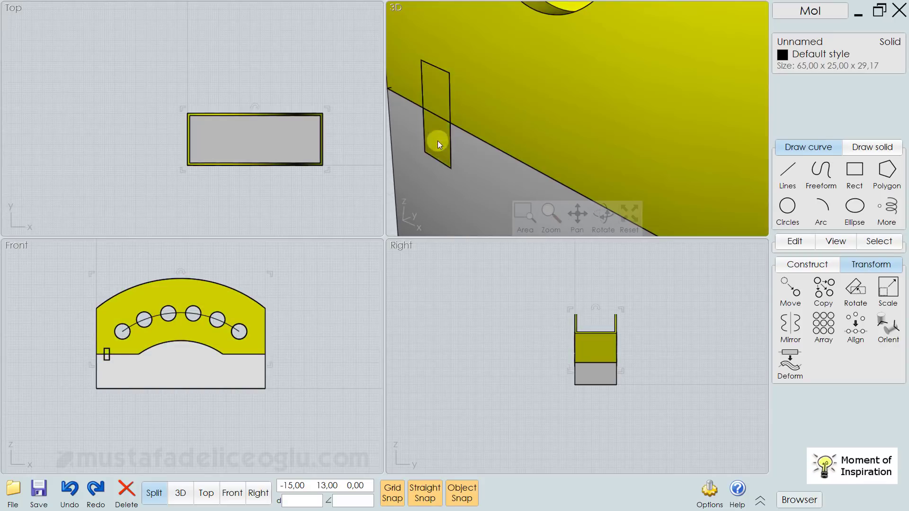
pyautogui.scroll(-3, 452, 123)
pyautogui.scroll(-2, 485, 123)
# - Add the new tab to the selection and Boolean-union the three solids
pyautogui.moveTo(485, 124)
pyautogui.mouseDown(button='right')
pyautogui.moveTo(518, 152)
pyautogui.moveTo(552, 161)
pyautogui.mouseUp(button='right')
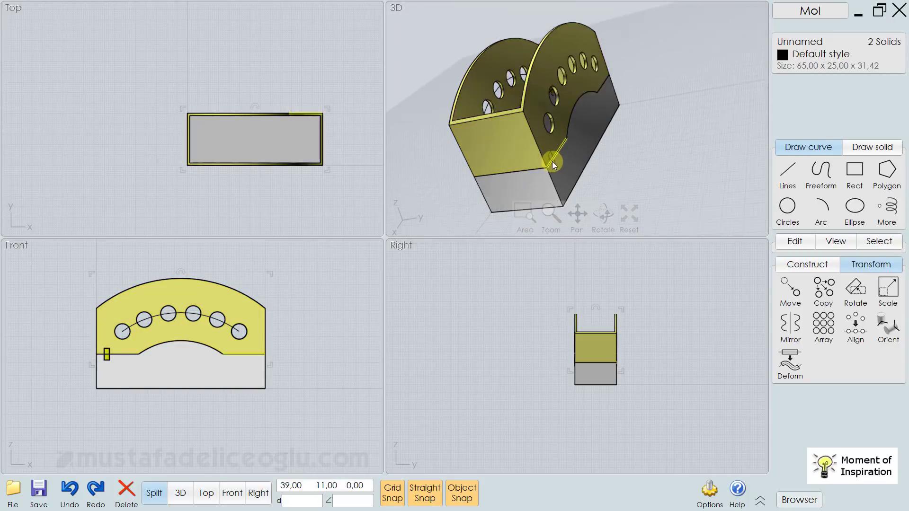
pyautogui.scroll(5, 558, 150)
pyautogui.click(566, 168)
pyautogui.scroll(-5, 554, 119)
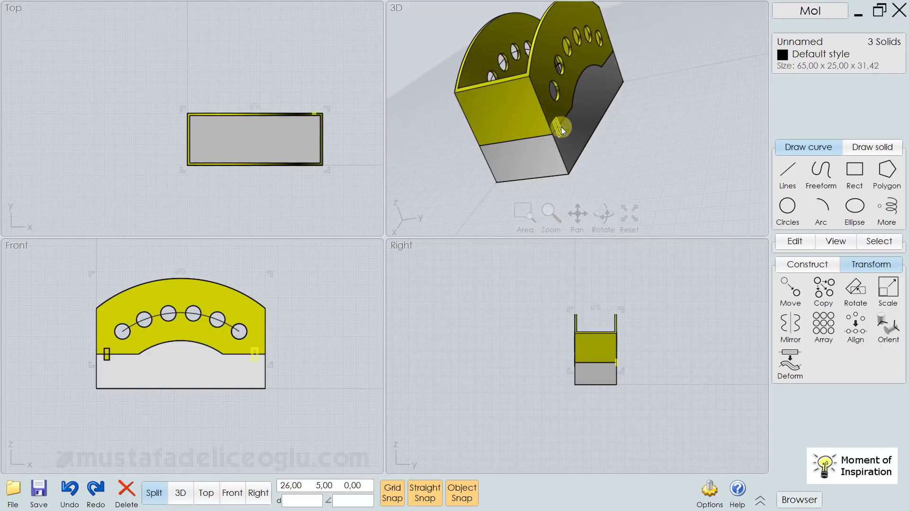
pyautogui.moveTo(561, 127)
pyautogui.mouseDown(button='right')
pyautogui.moveTo(699, 155)
pyautogui.moveTo(659, 143)
pyautogui.mouseUp(button='right')
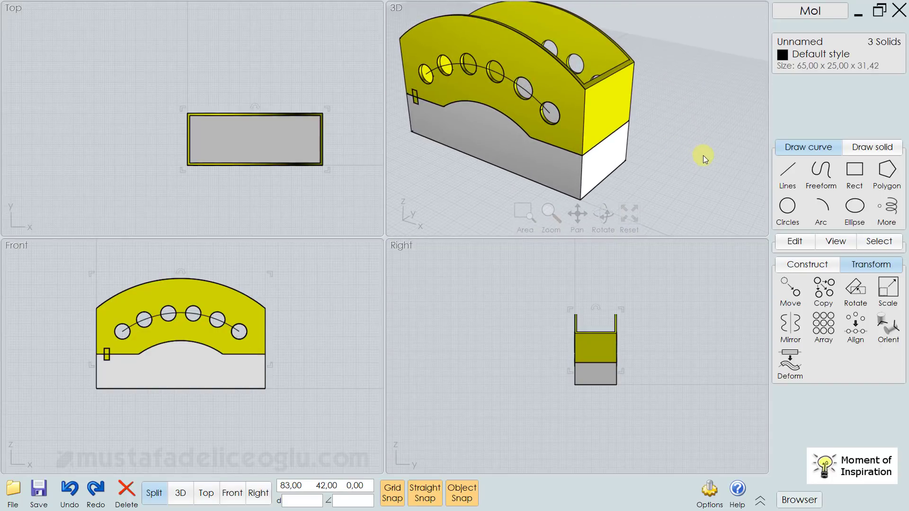
pyautogui.click(807, 264)
pyautogui.click(799, 294)
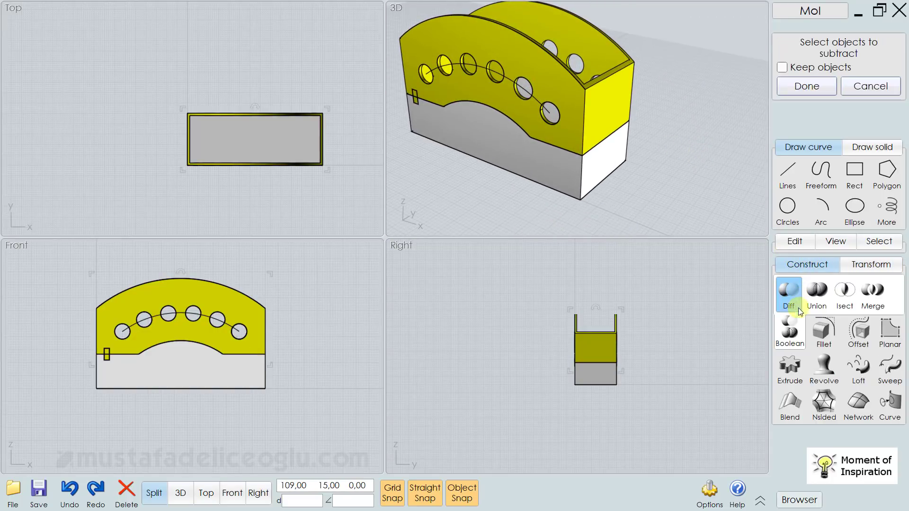
pyautogui.click(817, 287)
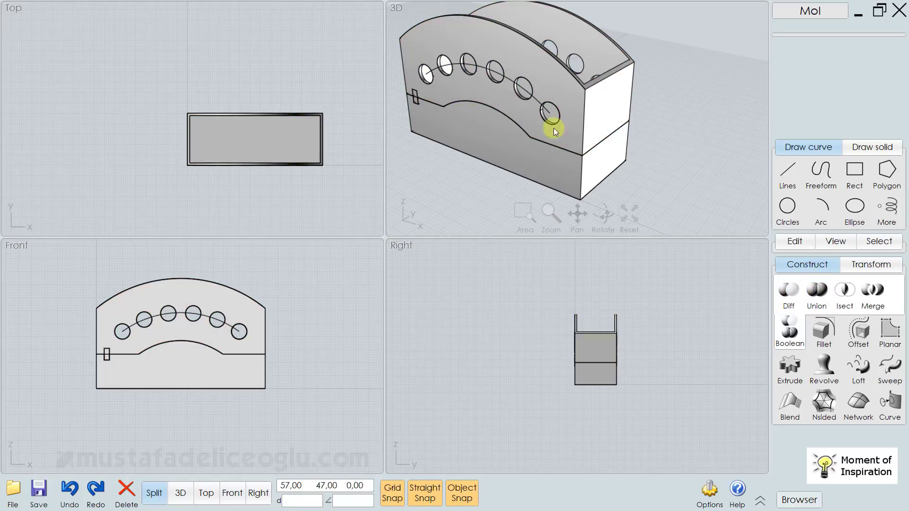
pyautogui.click(475, 90)
pyautogui.scroll(2, 475, 95)
pyautogui.scroll(4, 490, 67)
pyautogui.scroll(-2, 491, 76)
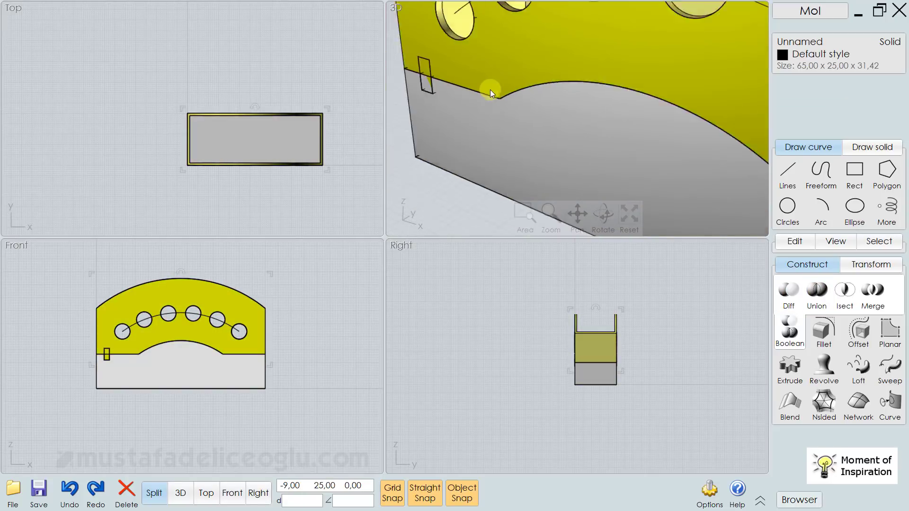
pyautogui.scroll(-2, 483, 133)
pyautogui.click(476, 181)
pyautogui.scroll(-2, 492, 102)
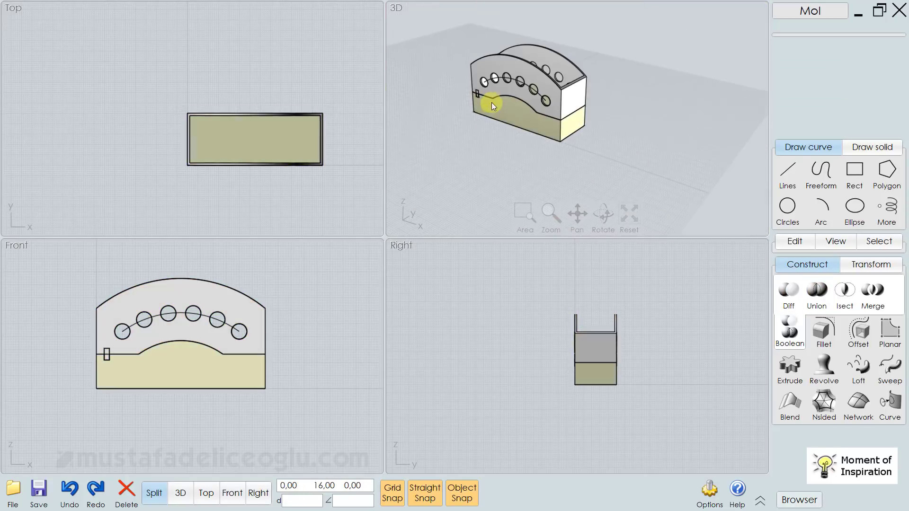
pyautogui.click(184, 374)
pyautogui.press('m')
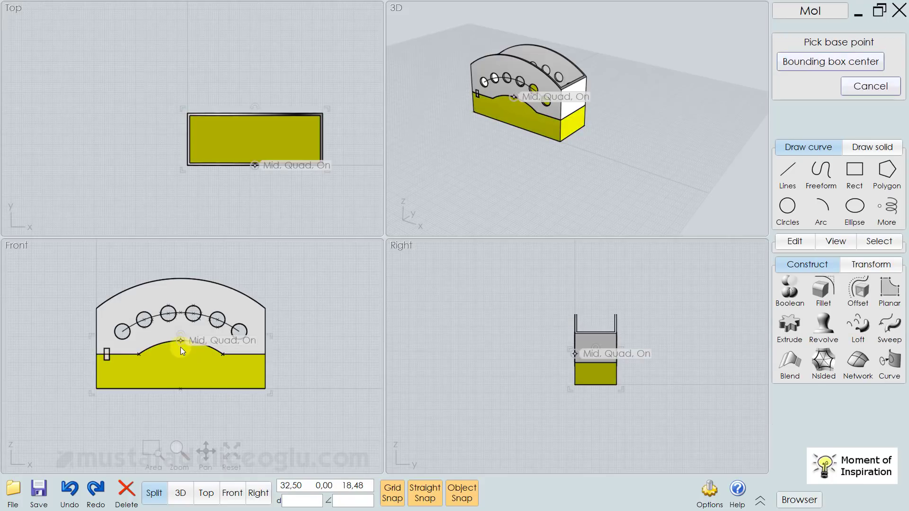
pyautogui.click(180, 347)
pyautogui.click(513, 176)
pyautogui.scroll(3, 513, 100)
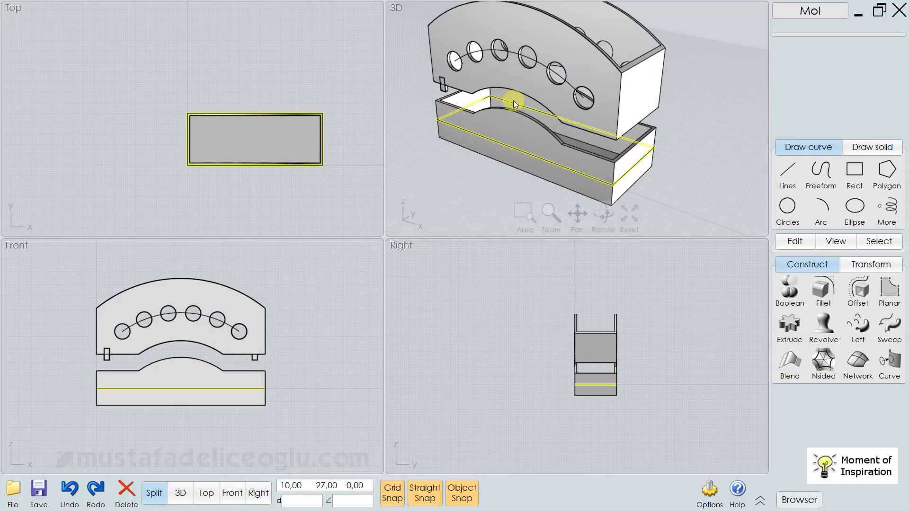
pyautogui.click(513, 100)
pyautogui.scroll(2, 430, 78)
pyautogui.scroll(2, 409, 61)
pyautogui.scroll(-1, 483, 89)
pyautogui.scroll(-3, 482, 89)
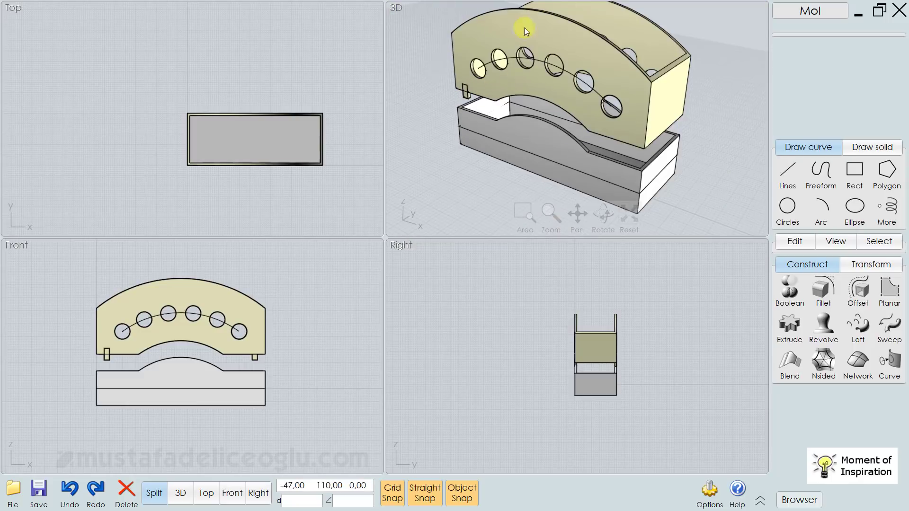
pyautogui.click(582, 193)
pyautogui.press('Home')
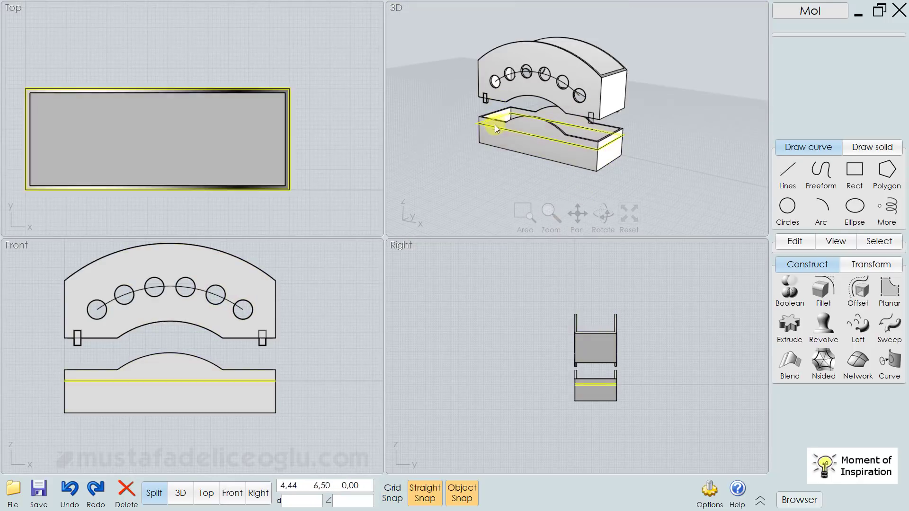
pyautogui.click(504, 152)
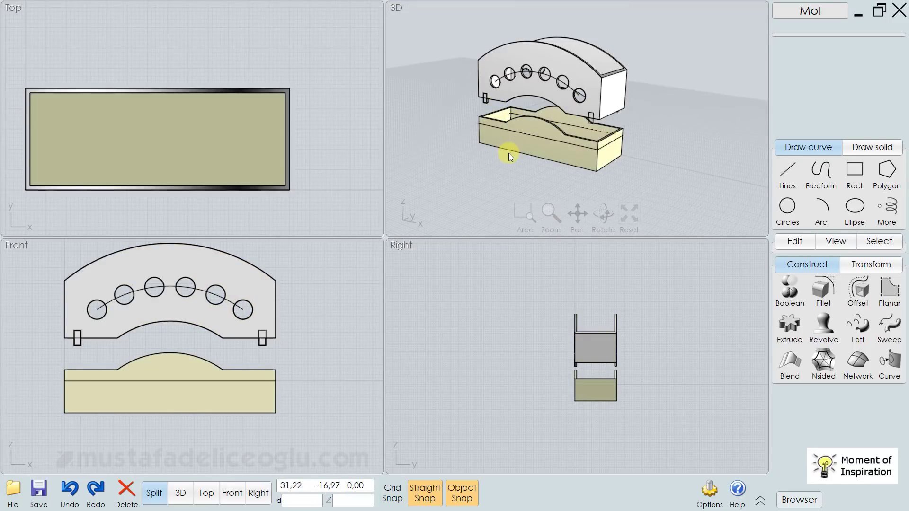
pyautogui.click(509, 153)
pyautogui.click(515, 109)
pyautogui.scroll(2, 487, 77)
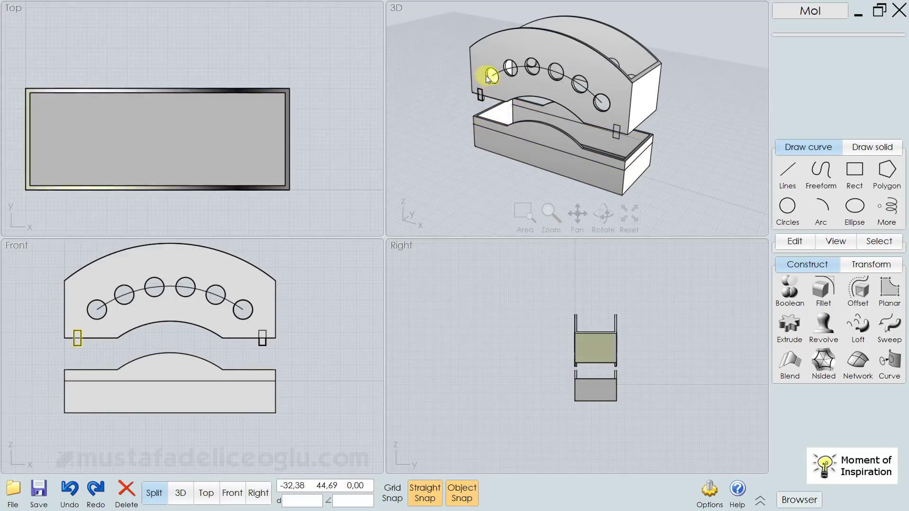
pyautogui.scroll(2, 485, 104)
pyautogui.scroll(3, 479, 86)
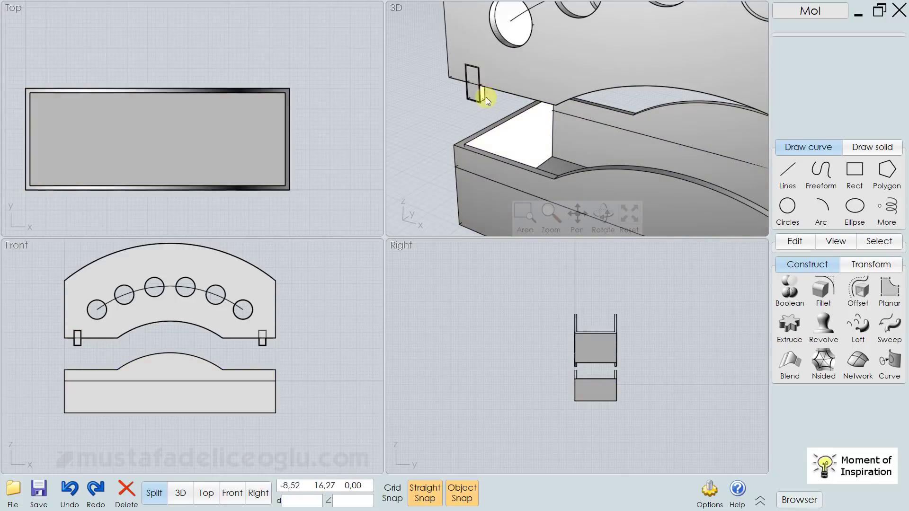
pyautogui.click(505, 178)
pyautogui.scroll(2, 505, 159)
pyautogui.scroll(-5, 507, 155)
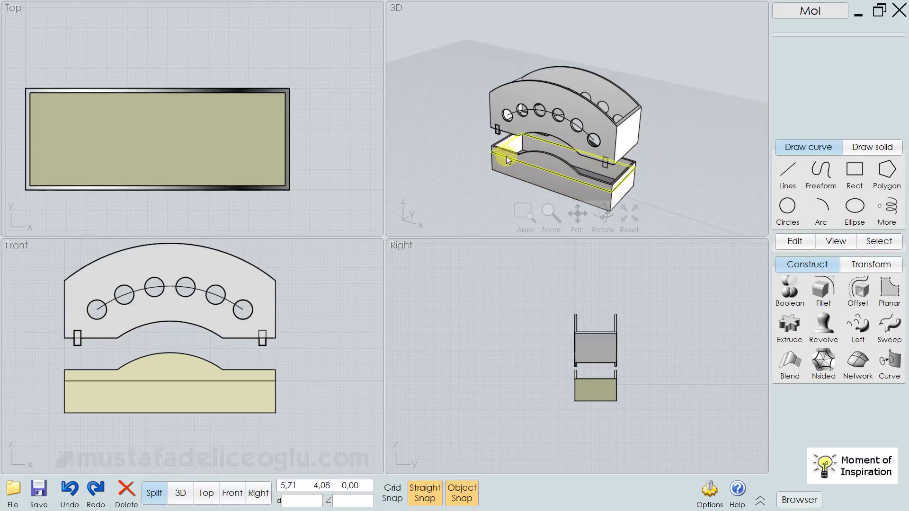
pyautogui.click(507, 158)
pyautogui.moveTo(516, 165); pyautogui.dragTo(671, 146)
pyautogui.click(660, 157)
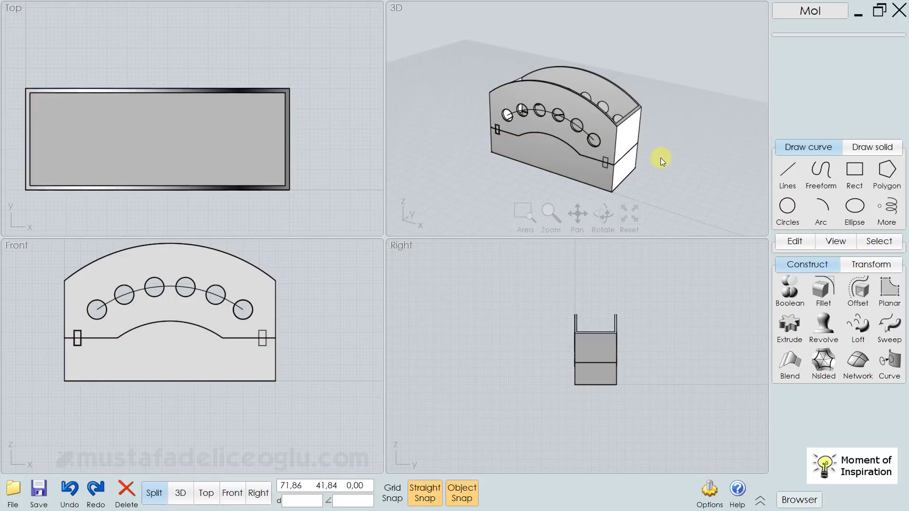
# - Run Boolean Merge on the arched, holed upper piece, then clear the selection
pyautogui.click(790, 291)
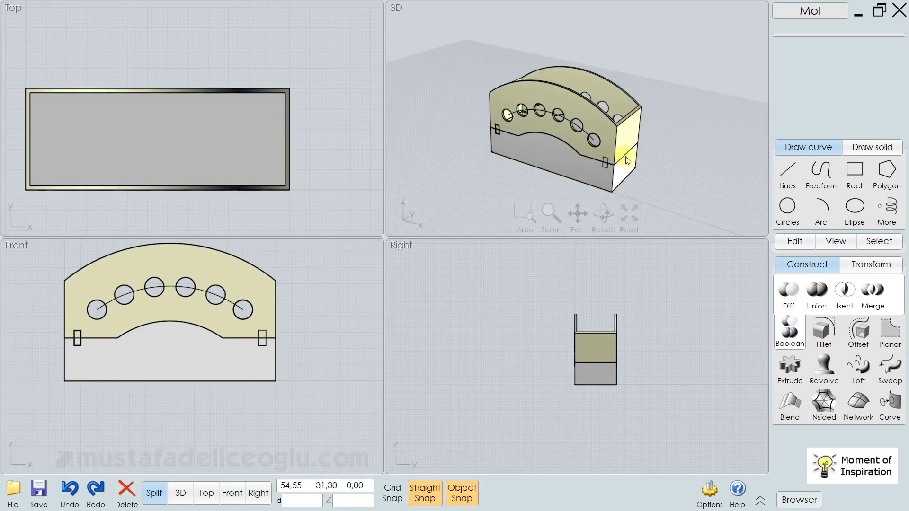
pyautogui.click(865, 286)
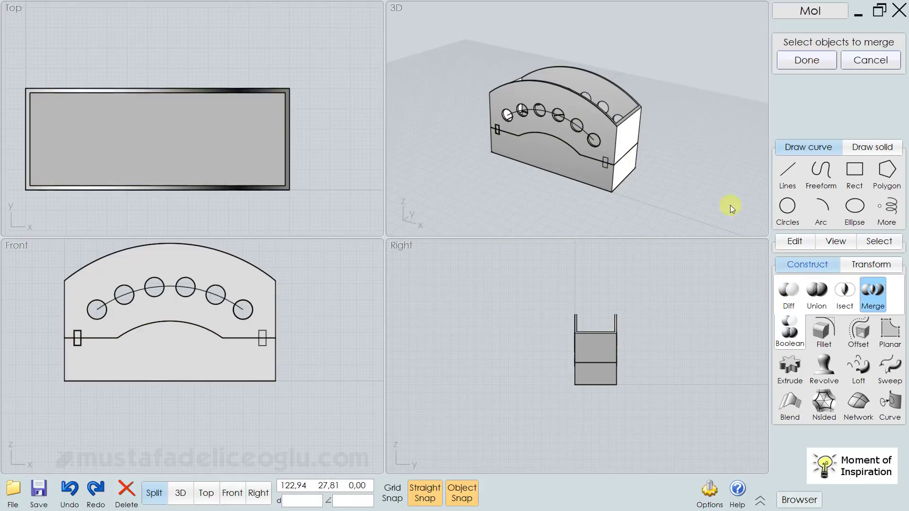
pyautogui.click(595, 124)
pyautogui.rightClick(673, 169)
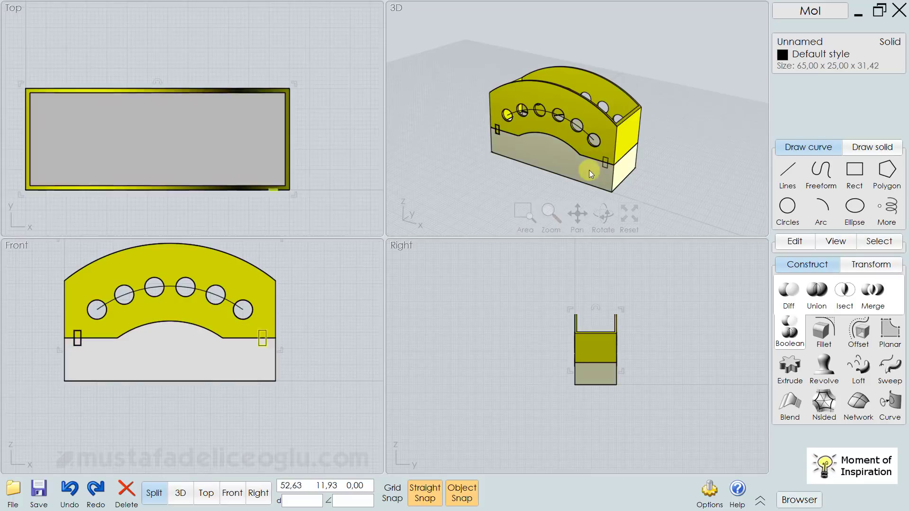
pyautogui.click(562, 159)
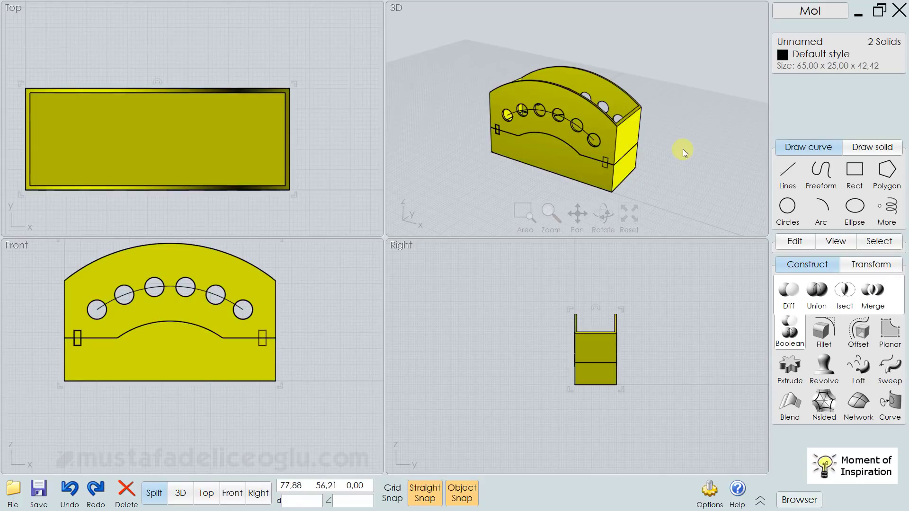
pyautogui.click(682, 149)
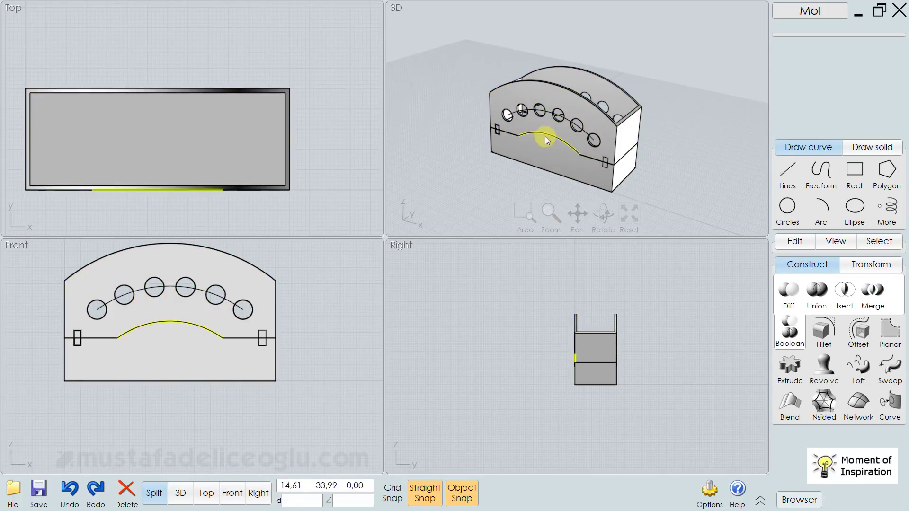
# - Move the base solid down from the bump's top, leaving a gap below the lid
pyautogui.scroll(3, 544, 136)
pyautogui.click(533, 127)
pyautogui.click(529, 170)
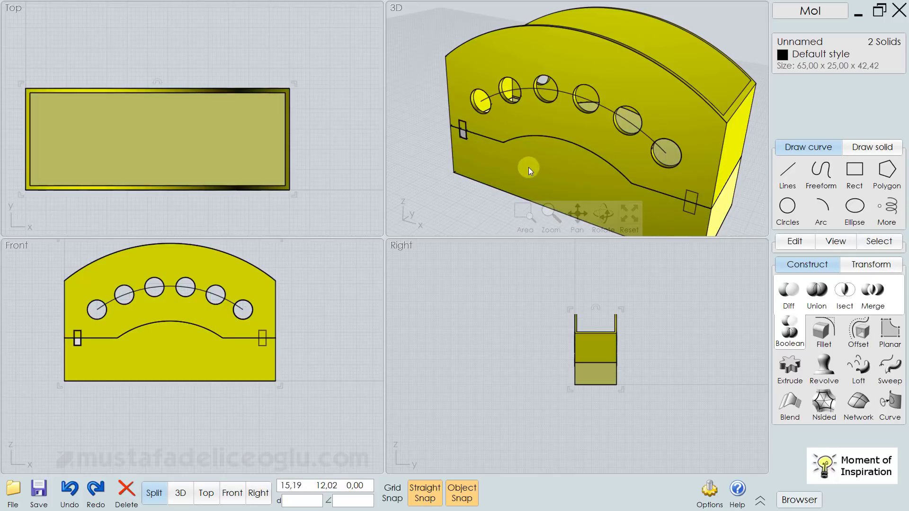
pyautogui.click(457, 187)
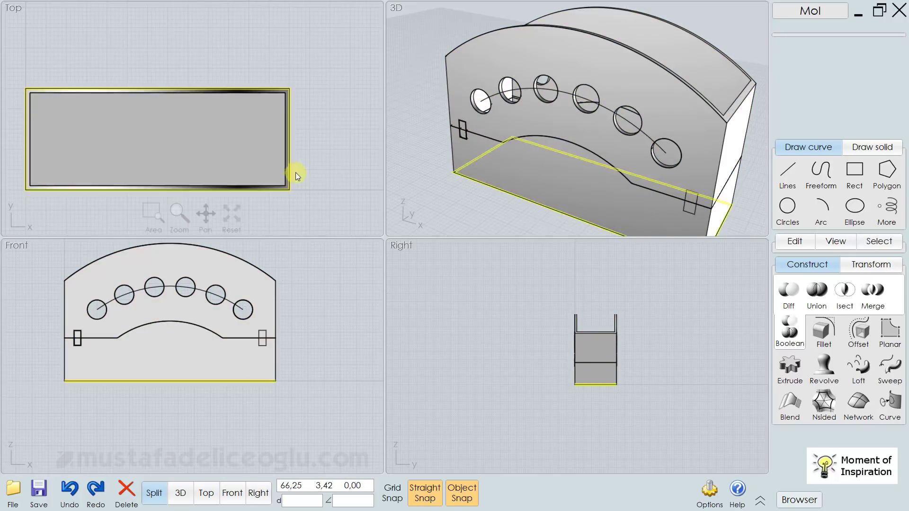
pyautogui.scroll(-3, 507, 118)
pyautogui.click(184, 356)
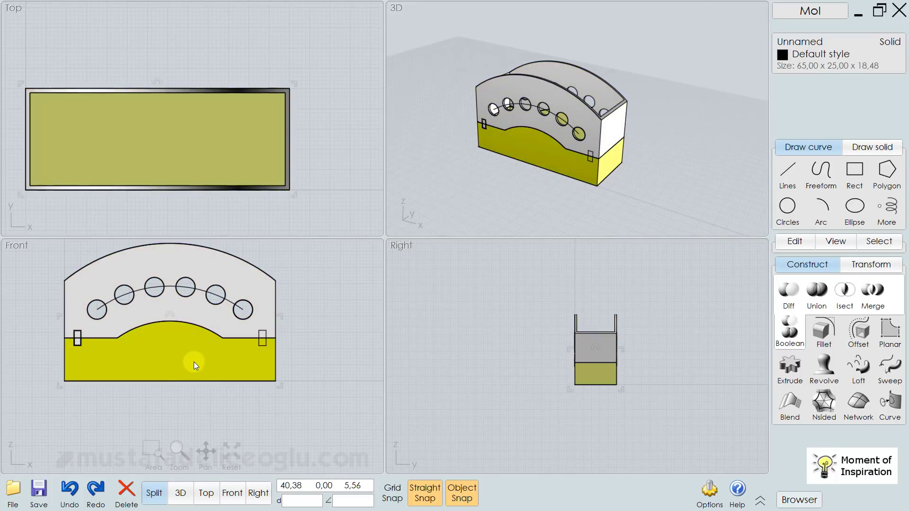
pyautogui.press('m')
pyautogui.click(170, 322)
pyautogui.click(169, 339)
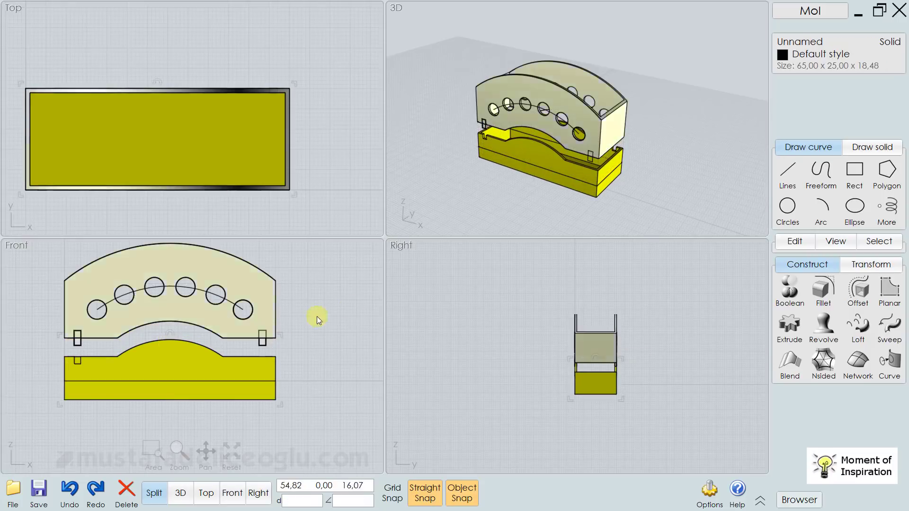
# - Check the separated lid and base from a lower, frontal angle
pyautogui.click(554, 143)
pyautogui.scroll(3, 516, 124)
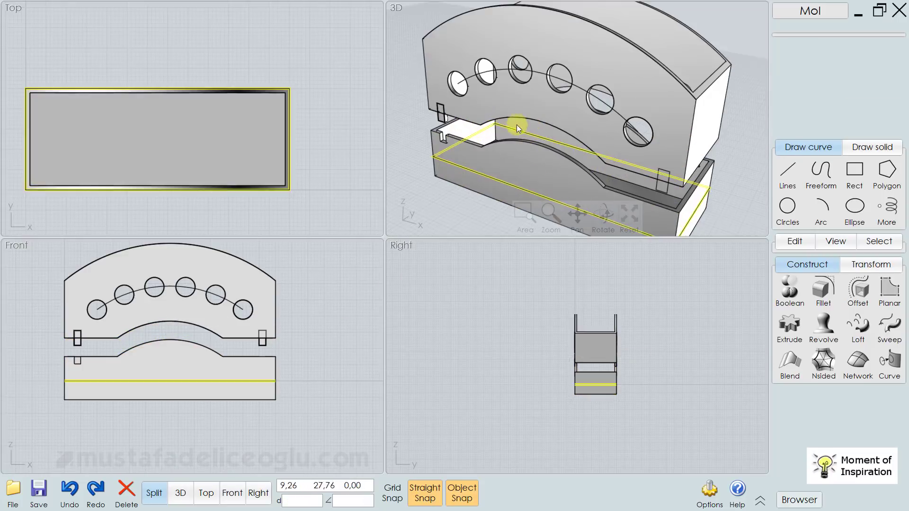
pyautogui.click(493, 103)
pyautogui.click(468, 180)
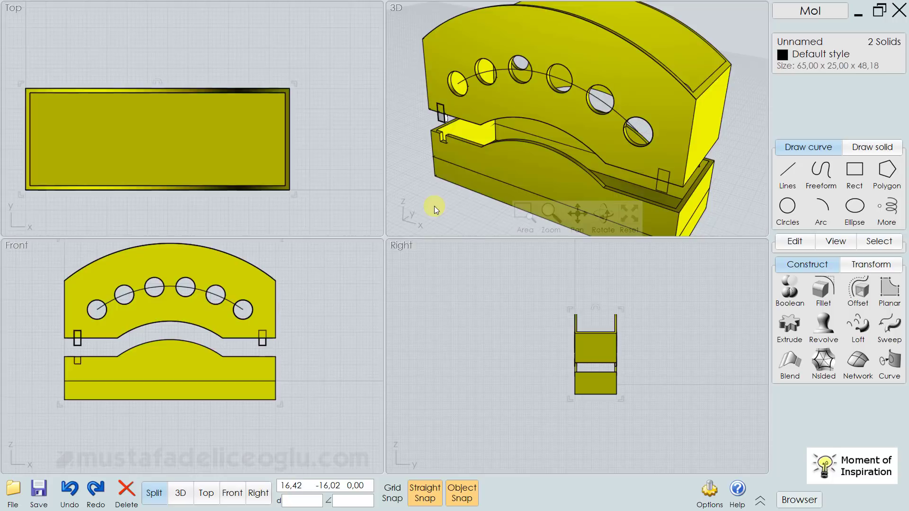
pyautogui.click(434, 206)
pyautogui.moveTo(542, 152)
pyautogui.mouseDown(button='right')
pyautogui.moveTo(525, 119)
pyautogui.moveTo(420, 124)
pyautogui.moveTo(495, 106)
pyautogui.moveTo(588, 160)
pyautogui.mouseUp(button='right')
pyautogui.scroll(-3, 588, 160)
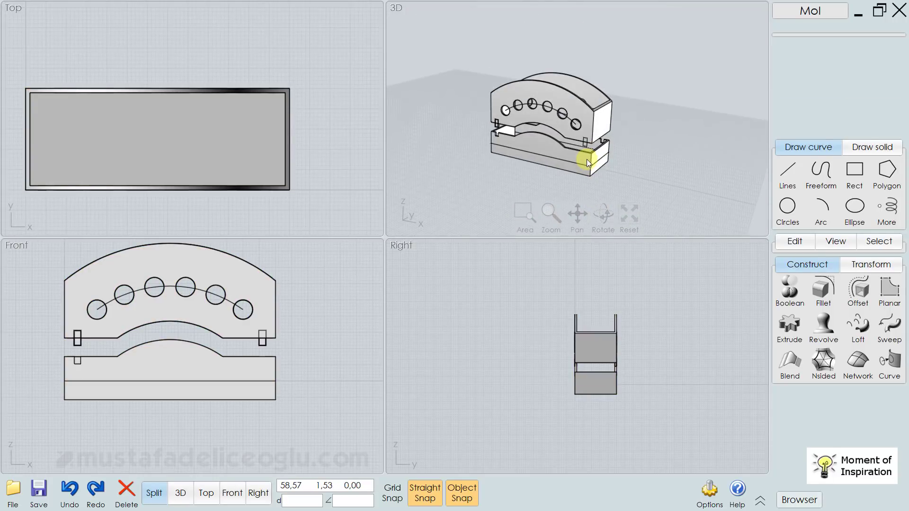
pyautogui.click(587, 161)
# - Select the arched lid together with the small tab rectangles and tab box beneath it
pyautogui.press('Escape')
pyautogui.moveTo(534, 125); pyautogui.dragTo(532, 126, button='right')
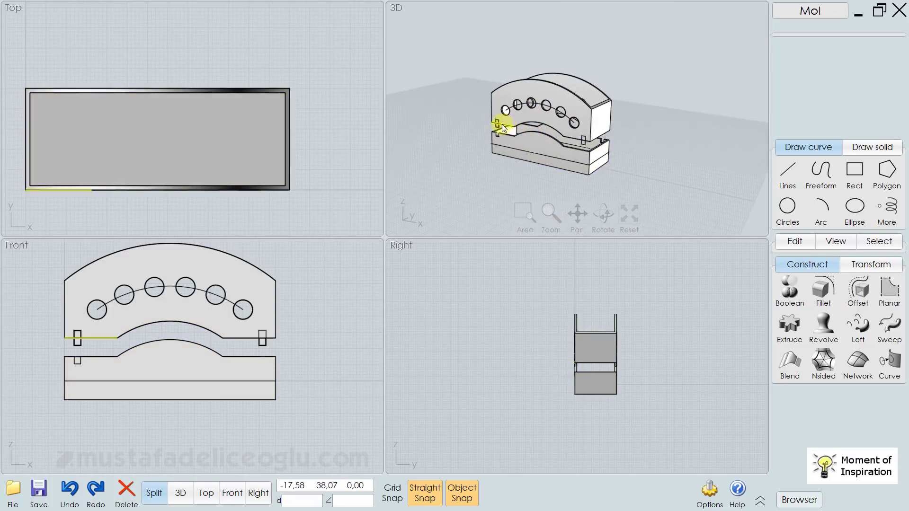
pyautogui.click(496, 116)
pyautogui.scroll(3, 500, 119)
pyautogui.scroll(3, 474, 170)
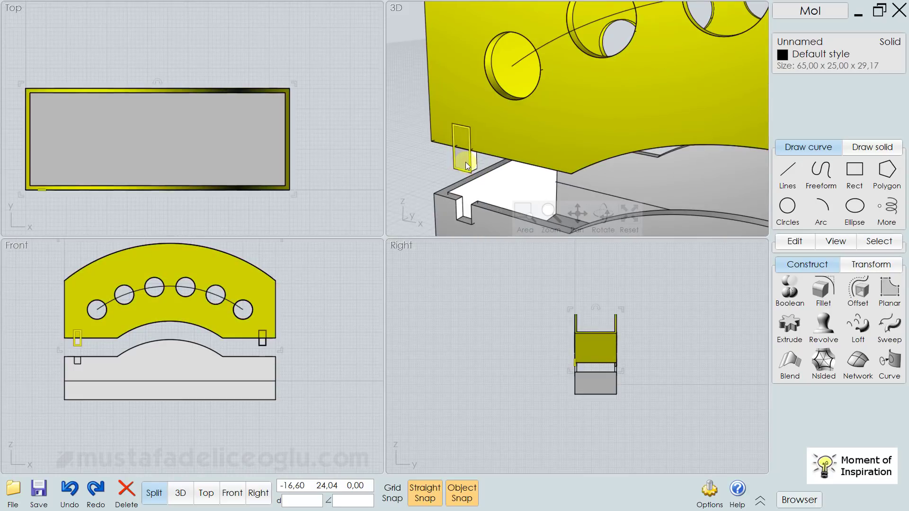
pyautogui.click(465, 162)
pyautogui.click(475, 164)
pyautogui.scroll(-5, 475, 164)
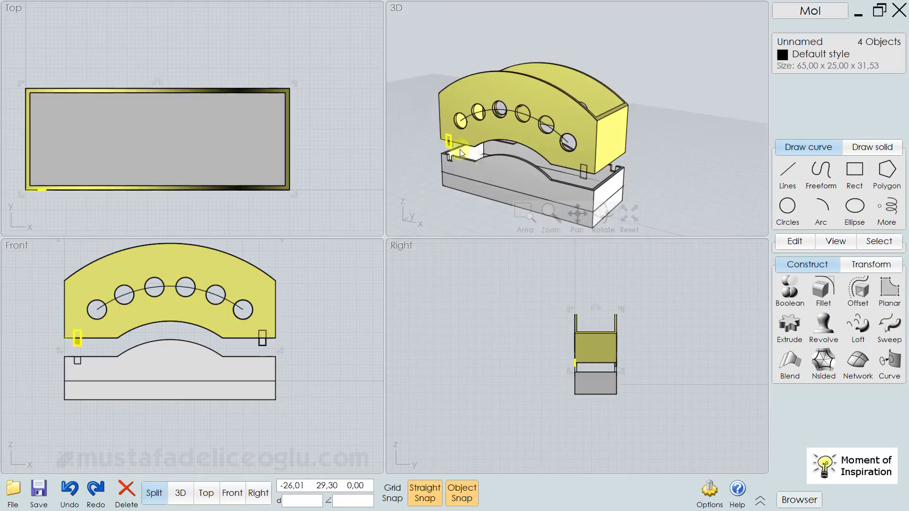
pyautogui.moveTo(459, 149); pyautogui.dragTo(619, 172, button='right')
pyautogui.scroll(5, 591, 138)
pyautogui.moveTo(590, 138); pyautogui.dragTo(596, 115, button='right')
pyautogui.click(595, 115)
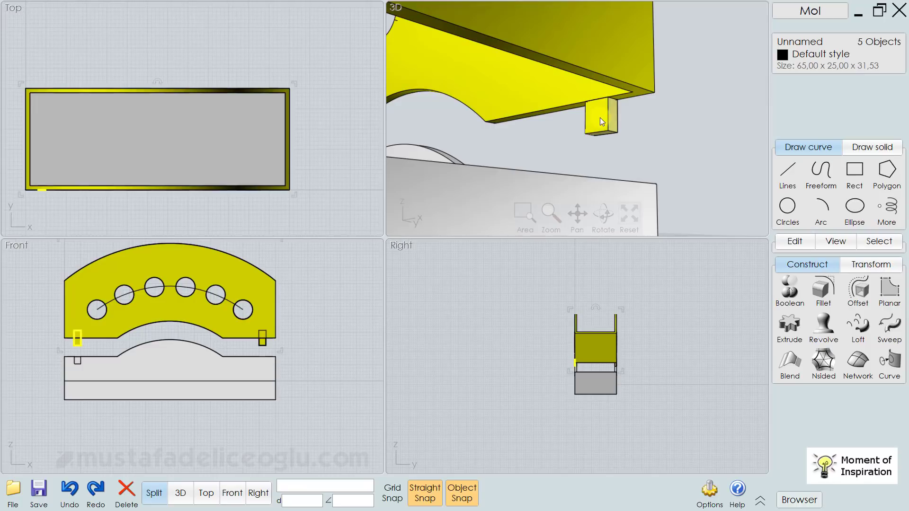
# - Boolean-union the tab box into the lid as one solid
pyautogui.click(858, 268)
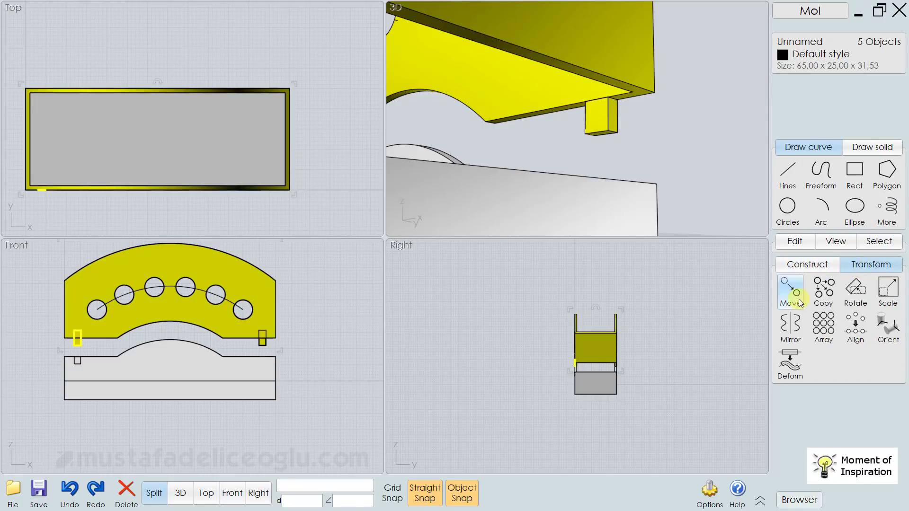
pyautogui.click(809, 265)
pyautogui.click(790, 291)
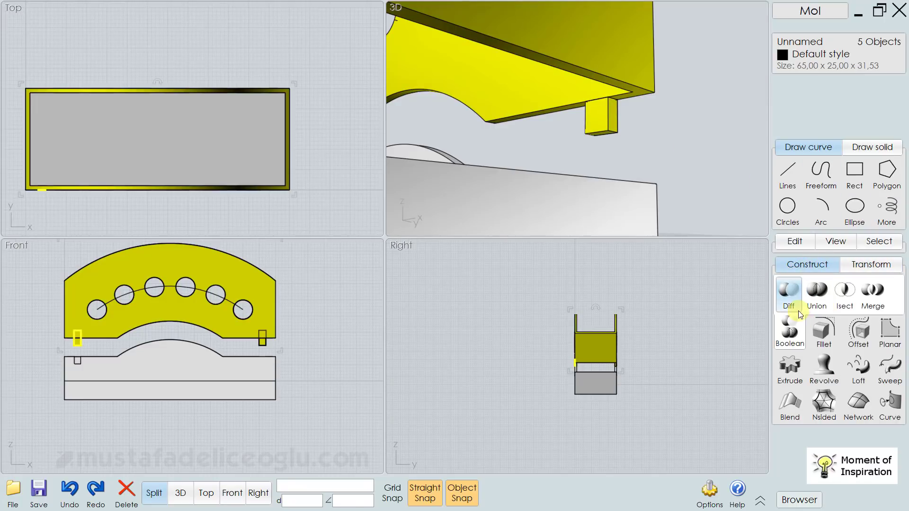
pyautogui.click(816, 290)
pyautogui.click(675, 140)
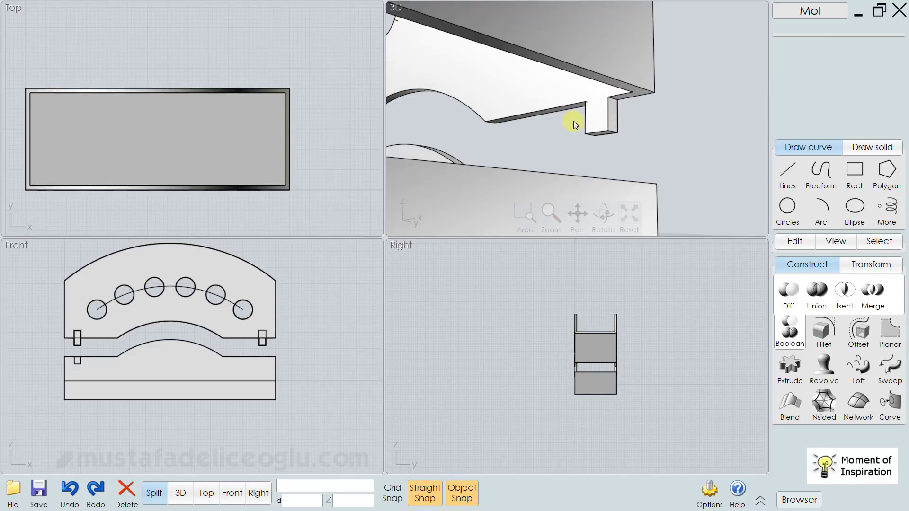
pyautogui.scroll(-5, 610, 123)
# - Move the base block back up so it sits flush against the lid's underside
pyautogui.moveTo(594, 124); pyautogui.dragTo(589, 164, button='right')
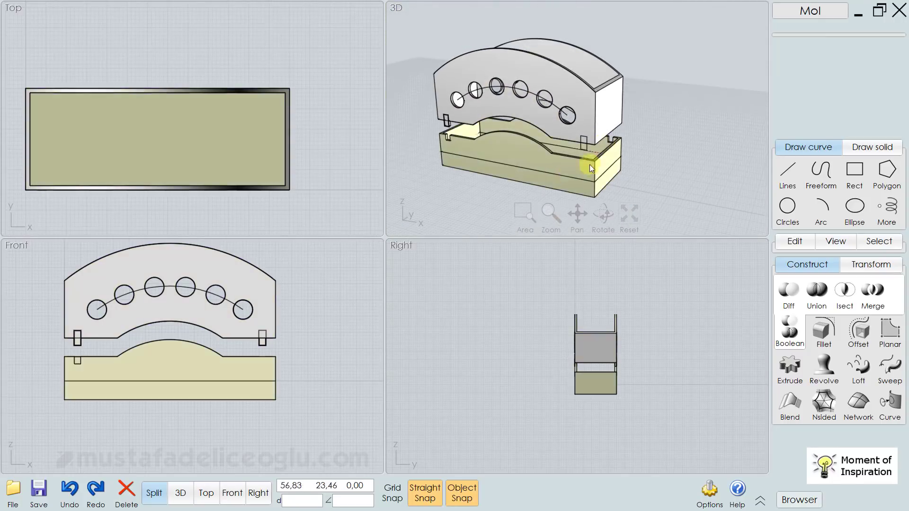
pyautogui.click(533, 168)
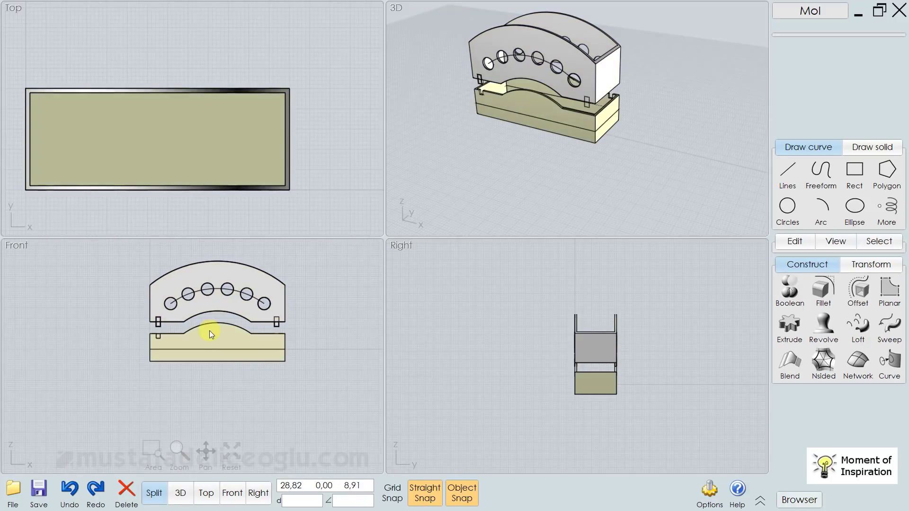
pyautogui.click(222, 333)
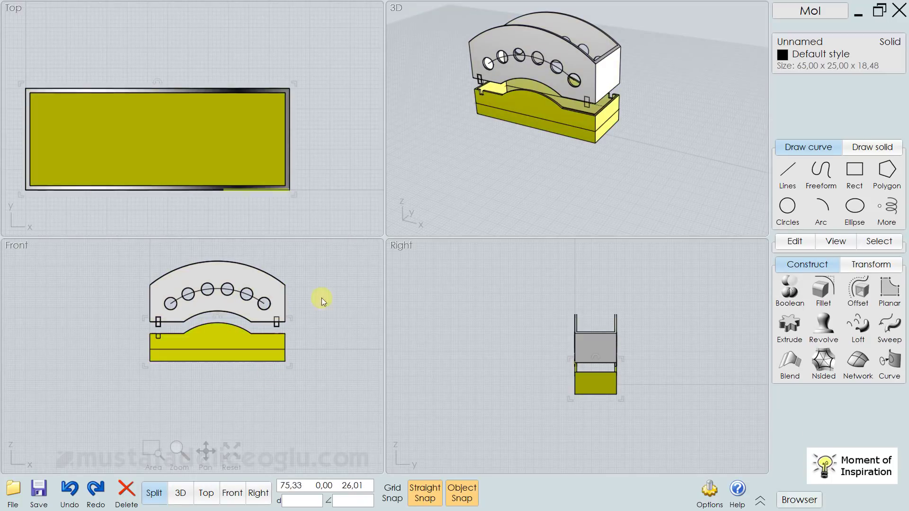
pyautogui.rightClick(133, 374)
pyautogui.scroll(2, 150, 341)
pyautogui.scroll(2, 151, 335)
pyautogui.click(145, 335)
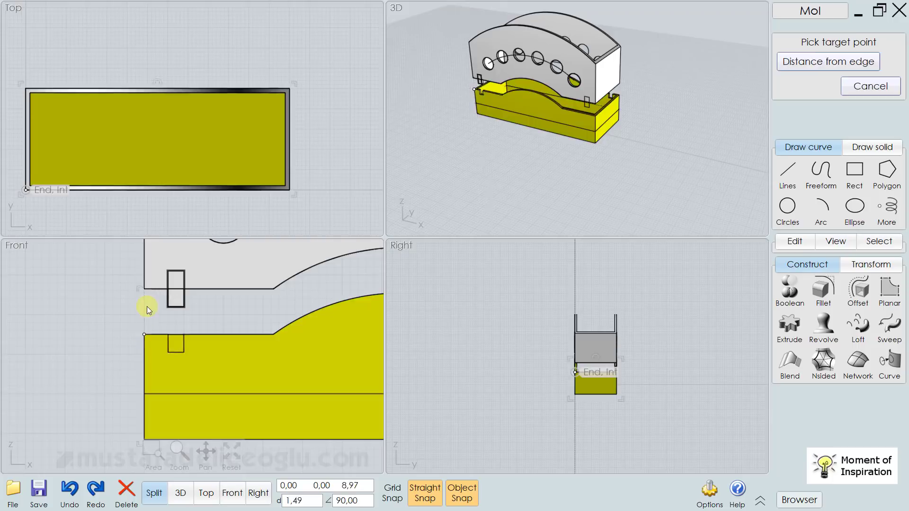
pyautogui.click(147, 288)
pyautogui.click(129, 319)
pyautogui.scroll(-3, 147, 314)
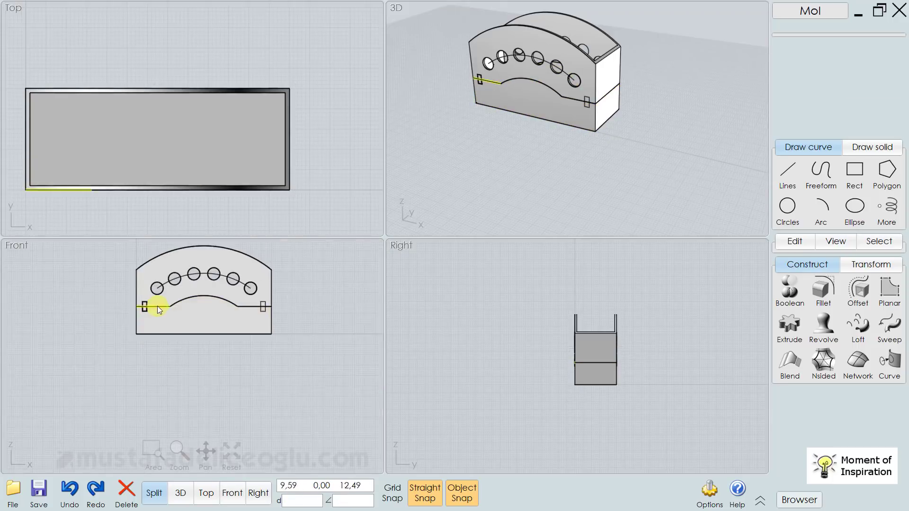
pyautogui.scroll(-2, 165, 289)
pyautogui.scroll(2, 178, 265)
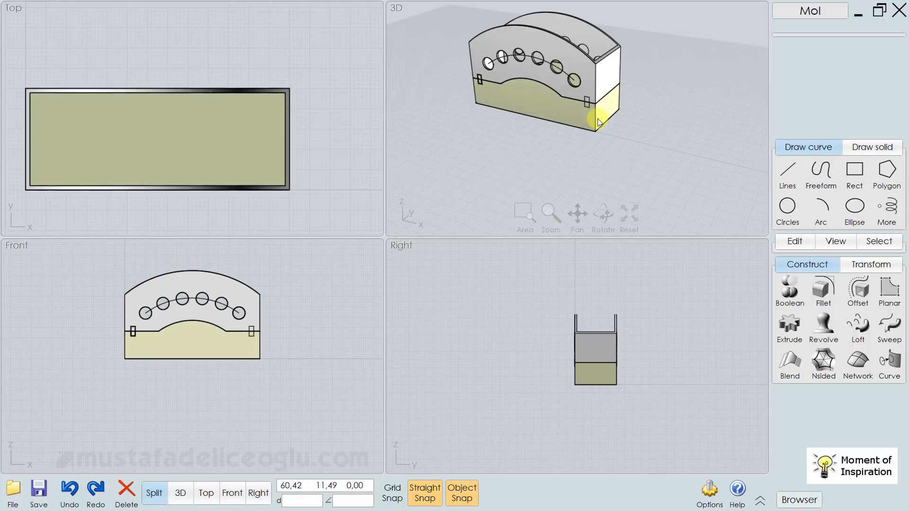
# - Extrude the lid's top arc edge -23 with capped ends to form a curved roof
pyautogui.moveTo(551, 182); pyautogui.dragTo(643, 81, button='right')
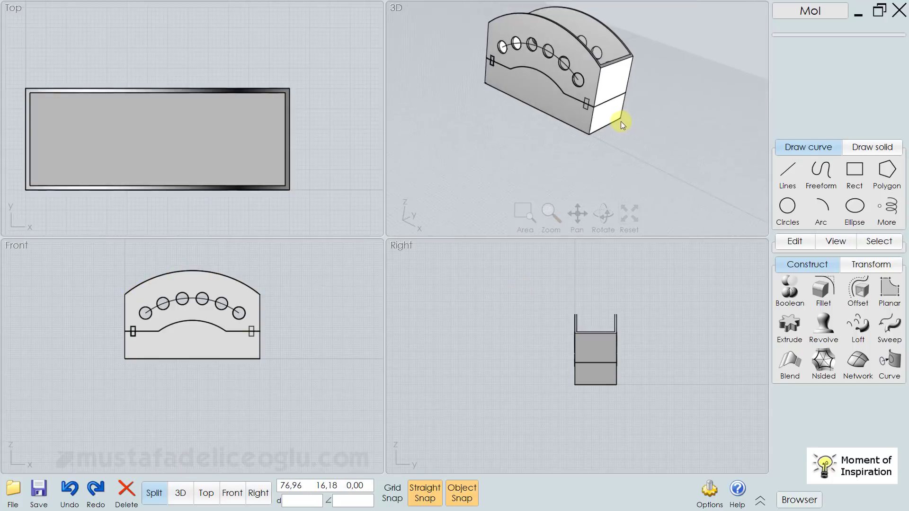
pyautogui.click(611, 108)
pyautogui.scroll(5, 582, 90)
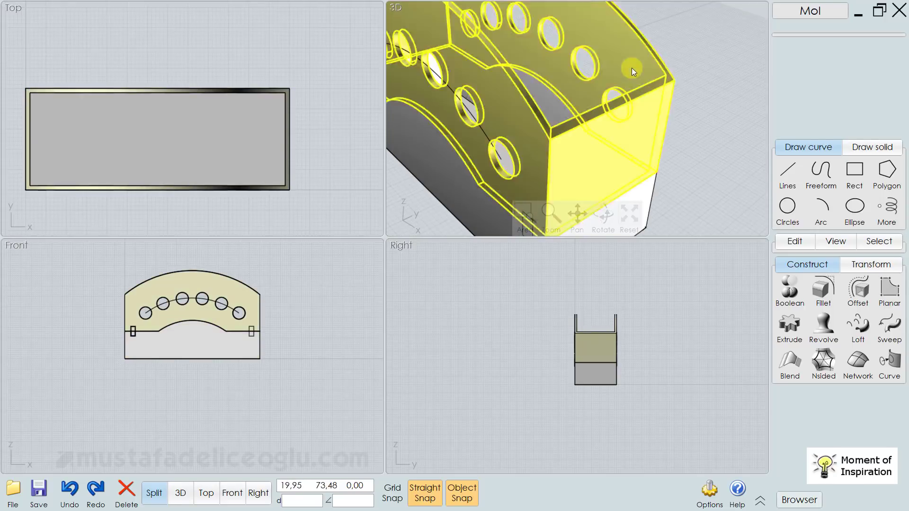
pyautogui.click(651, 60)
pyautogui.scroll(-5, 689, 151)
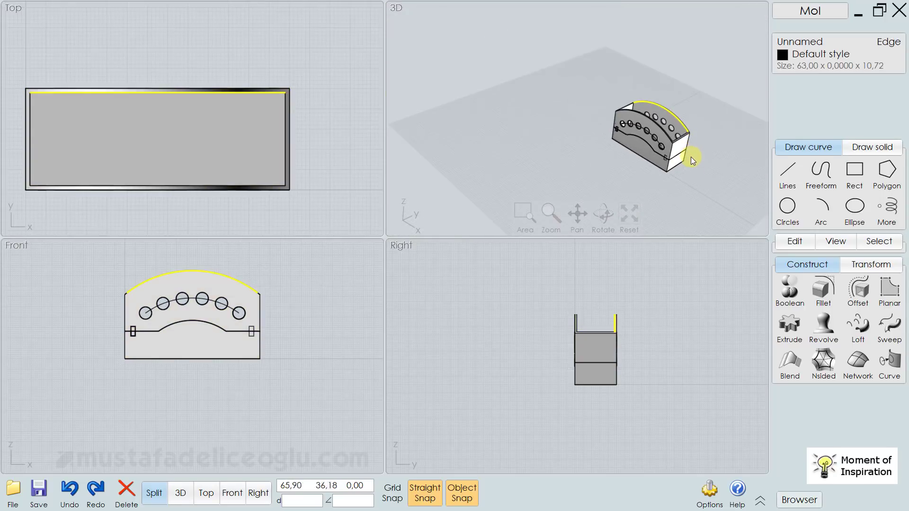
pyautogui.press('e')
pyautogui.scroll(2, 660, 174)
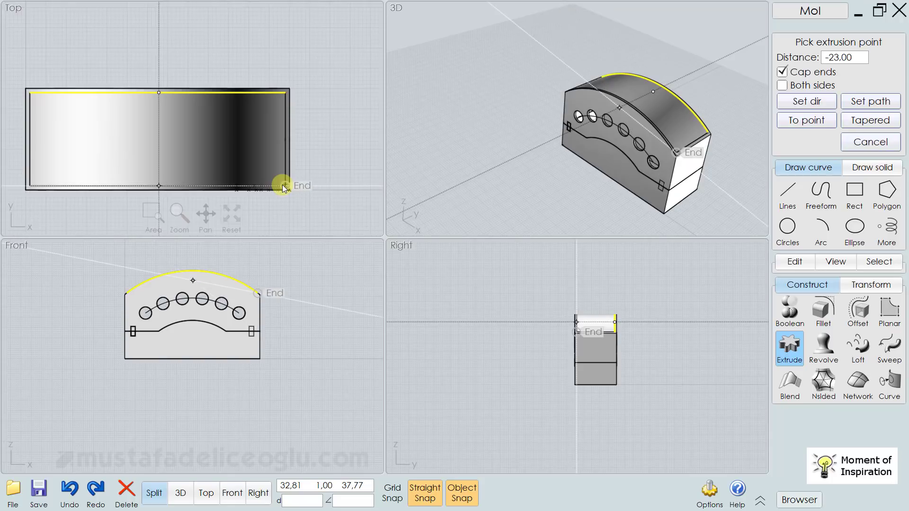
pyautogui.click(285, 183)
pyautogui.press('Escape')
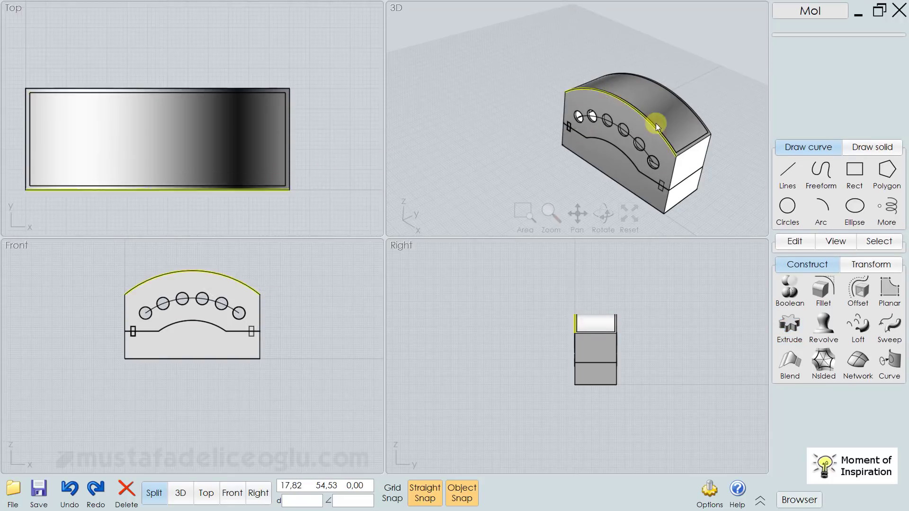
pyautogui.moveTo(655, 123); pyautogui.dragTo(600, 160, button='right')
pyautogui.click(600, 161)
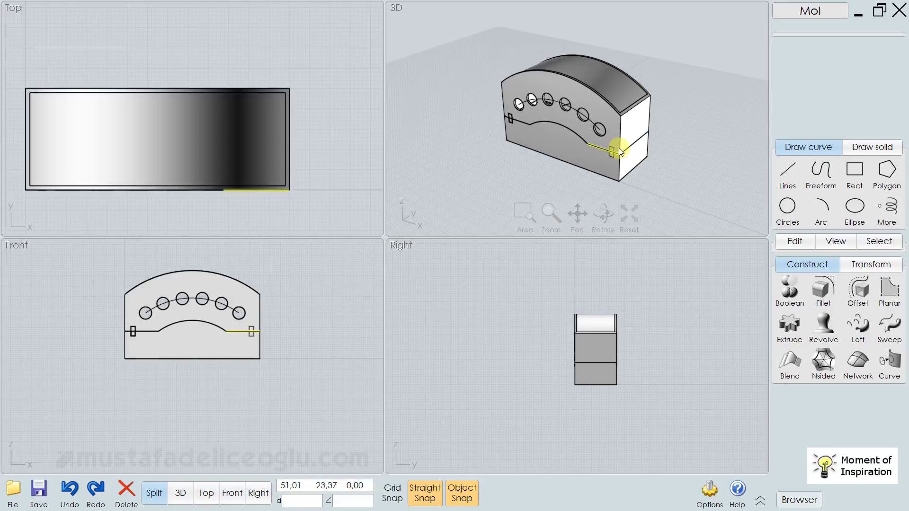
# - Lower the base solid again from its top-left corner, separating it from the lid
pyautogui.scroll(5, 618, 148)
pyautogui.click(620, 83)
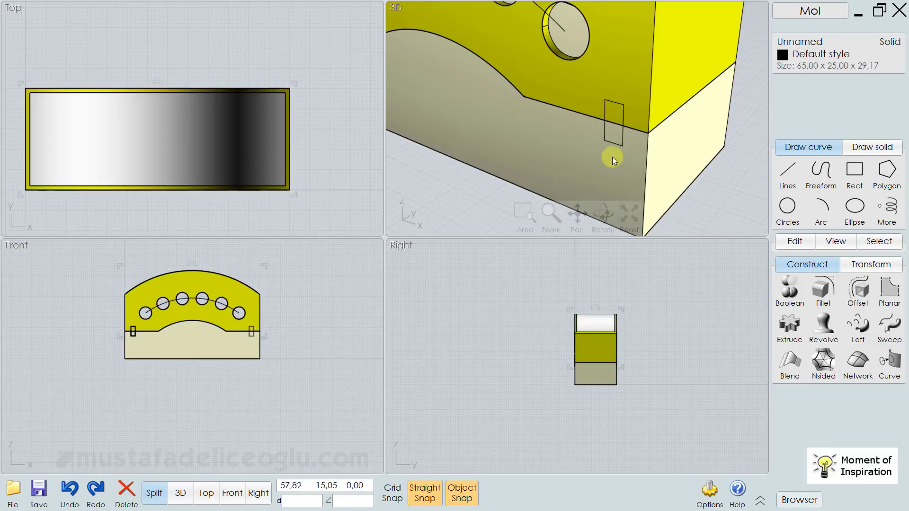
pyautogui.scroll(-5, 608, 154)
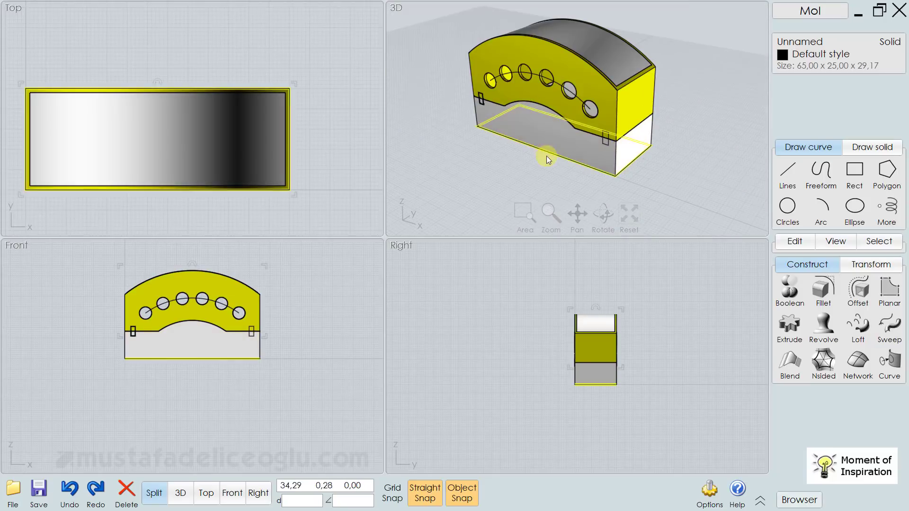
pyautogui.click(538, 180)
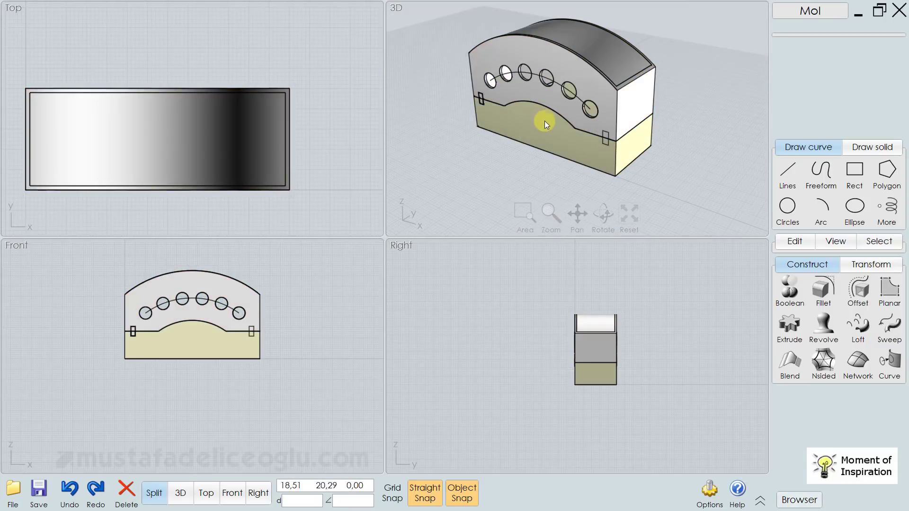
pyautogui.click(167, 348)
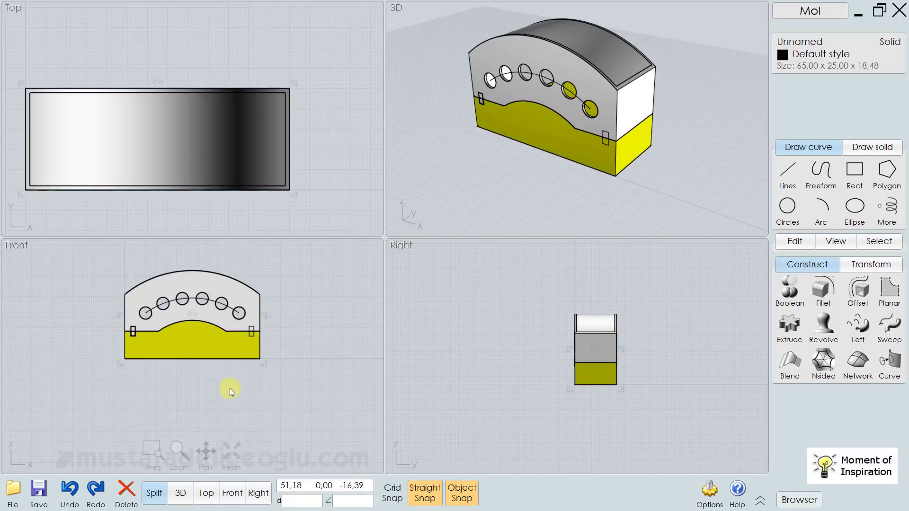
pyautogui.press('m')
pyautogui.scroll(2, 137, 355)
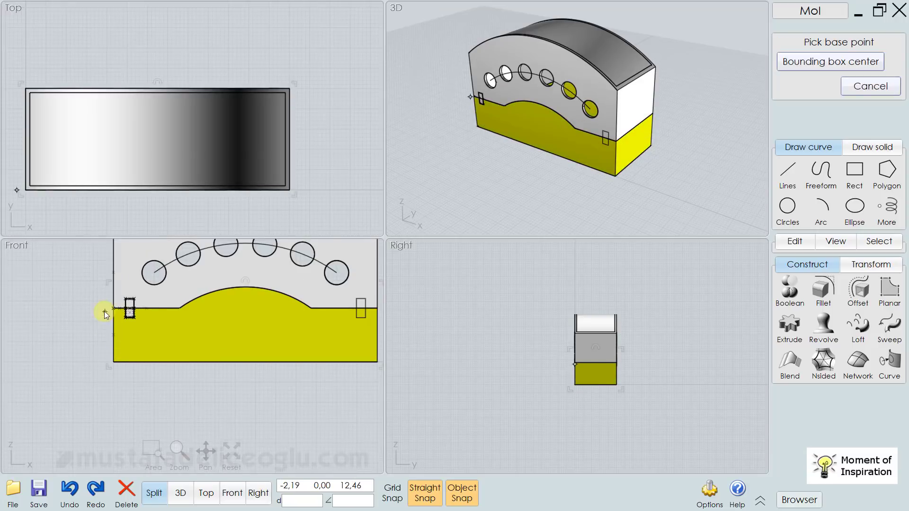
pyautogui.moveTo(113, 329); pyautogui.dragTo(138, 376)
pyautogui.hotkey('ctrl', 'z')
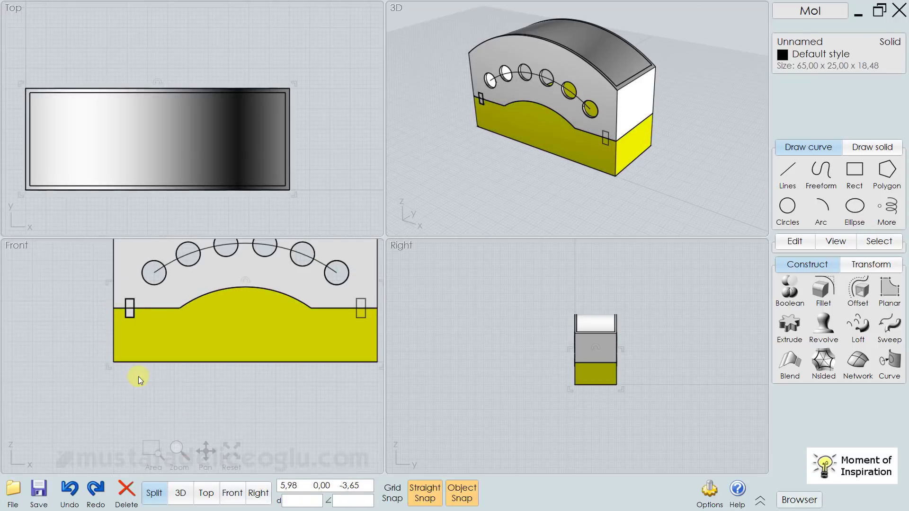
pyautogui.press('m')
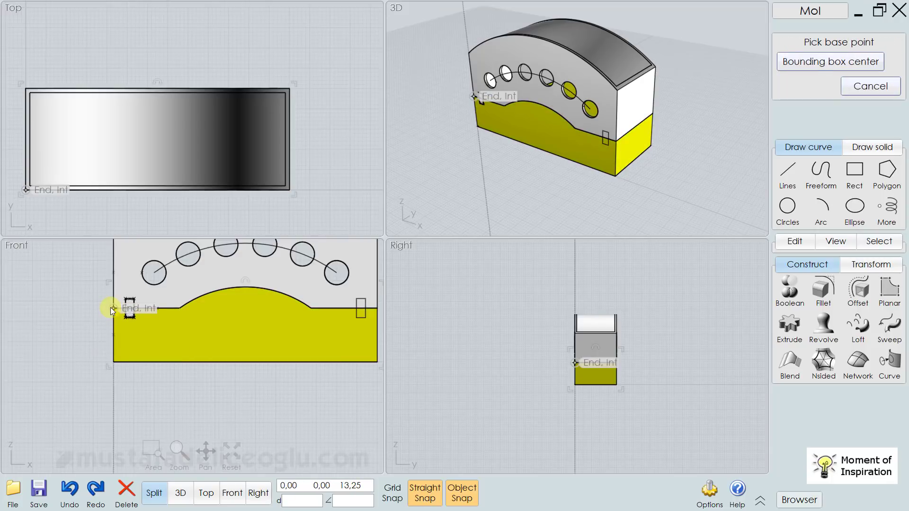
pyautogui.click(113, 308)
pyautogui.click(112, 340)
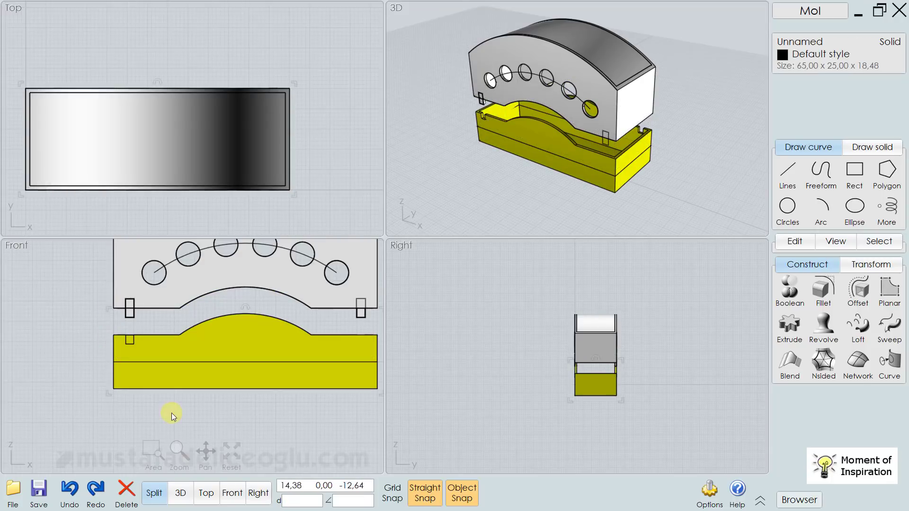
pyautogui.click(172, 413)
# - Boolean-union the lid with its left tab into one solid
pyautogui.click(314, 295)
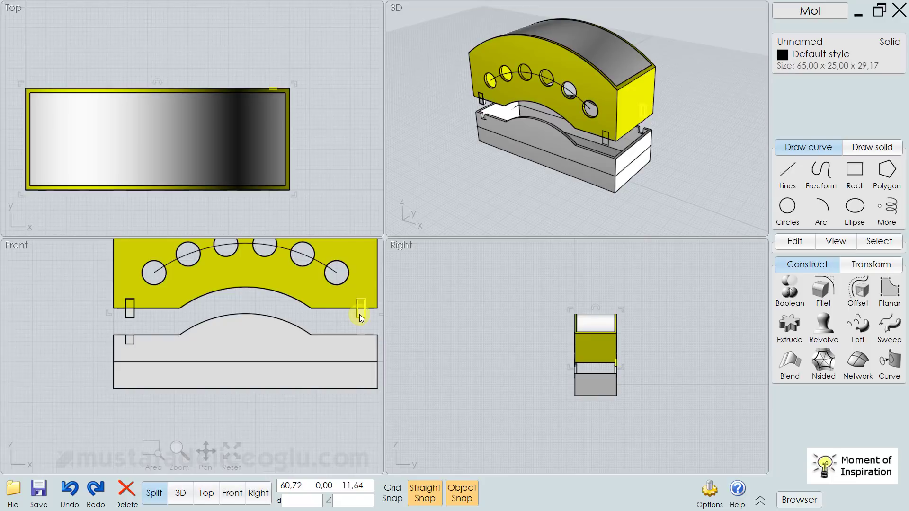
pyautogui.scroll(3, 359, 313)
pyautogui.scroll(-3, 366, 315)
pyautogui.scroll(3, 67, 297)
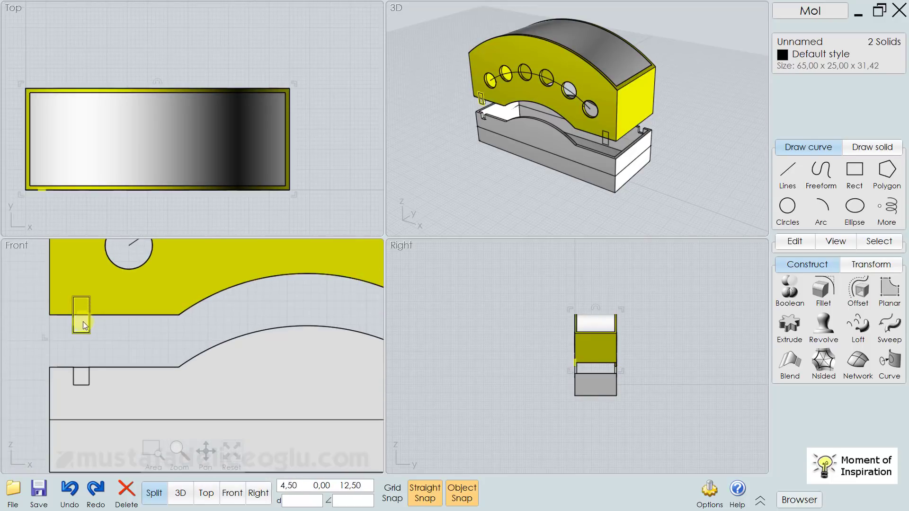
pyautogui.click(82, 320)
pyautogui.click(802, 284)
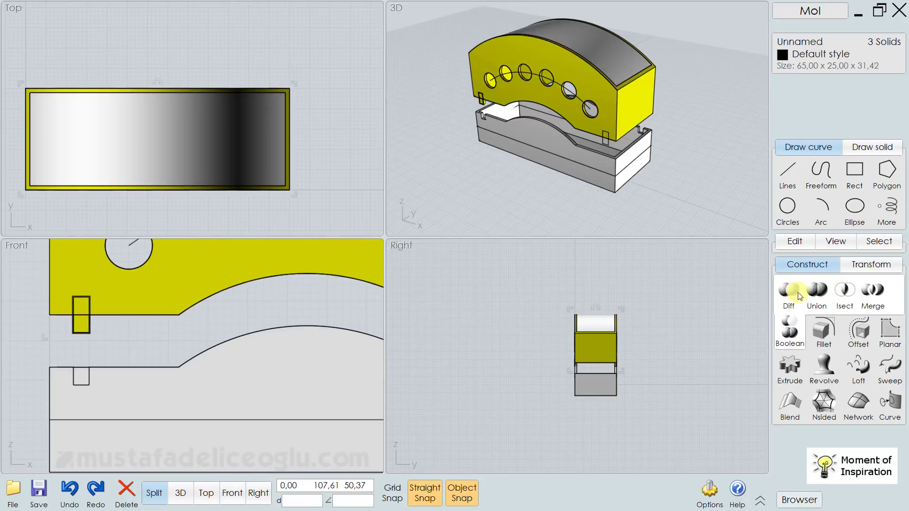
pyautogui.click(822, 294)
pyautogui.scroll(-3, 255, 300)
pyautogui.scroll(-2, 344, 296)
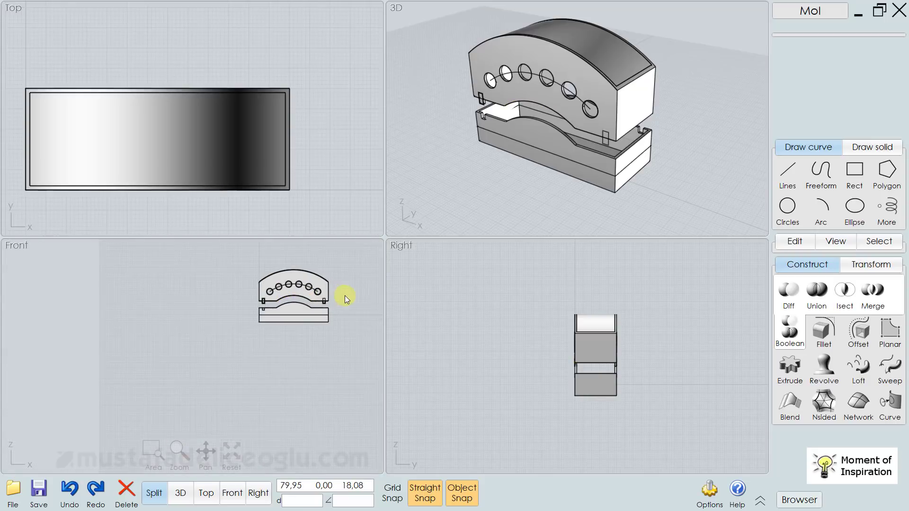
pyautogui.moveTo(345, 295); pyautogui.dragTo(303, 301, button='right')
pyautogui.moveTo(648, 149); pyautogui.dragTo(669, 143, button='right')
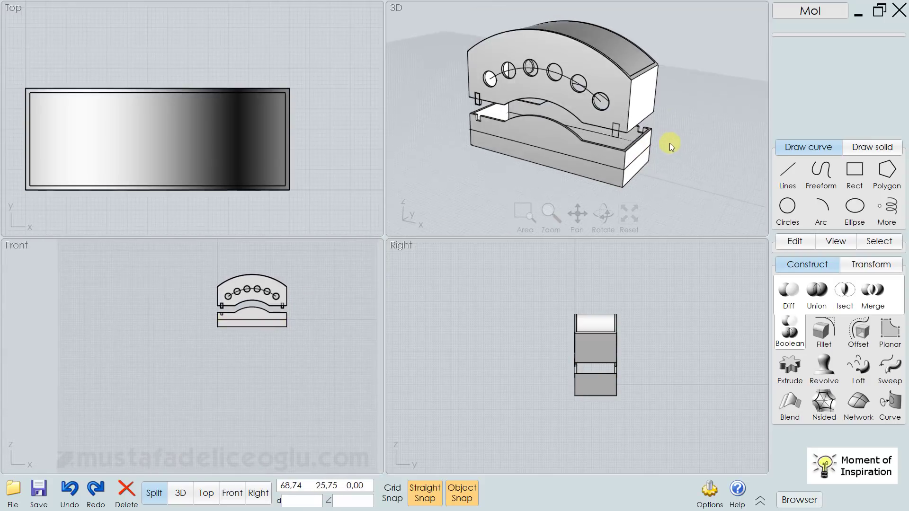
pyautogui.click(626, 76)
pyautogui.click(594, 164)
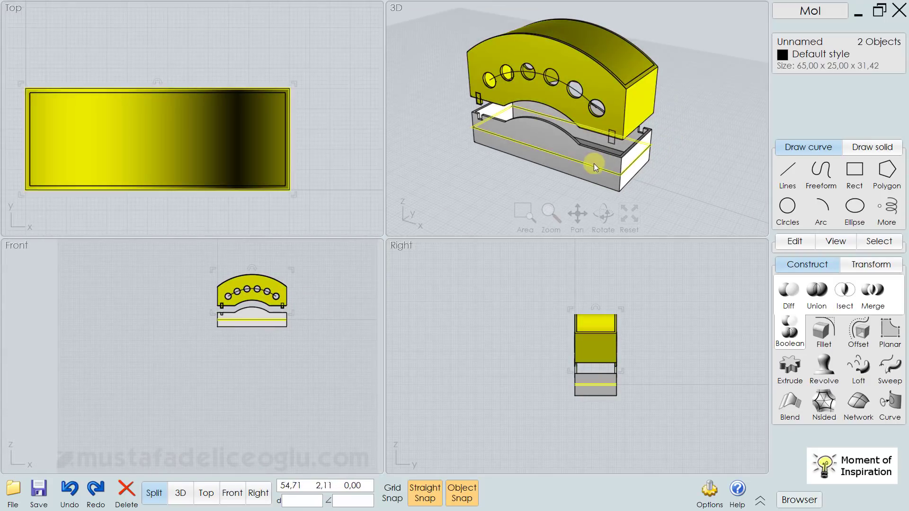
pyautogui.click(694, 186)
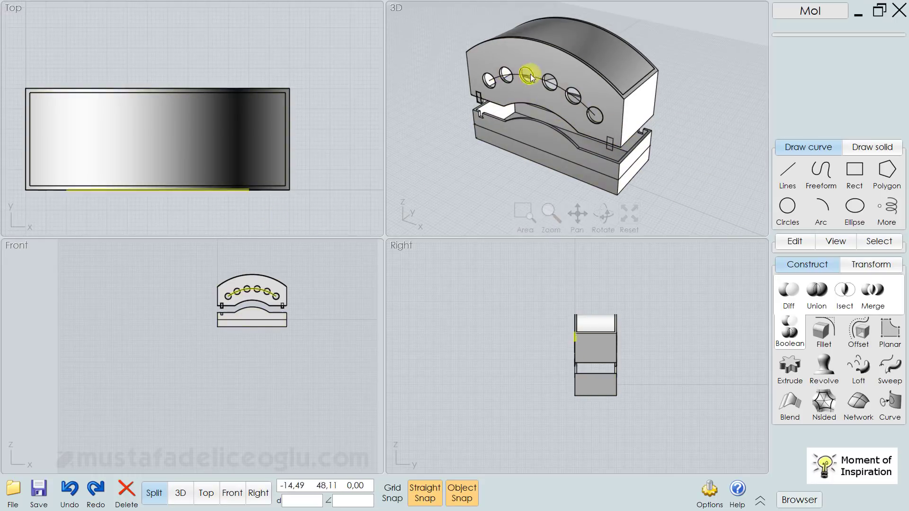
# - Apply the Red style to the lid's curved top surface using the object browser
pyautogui.click(791, 502)
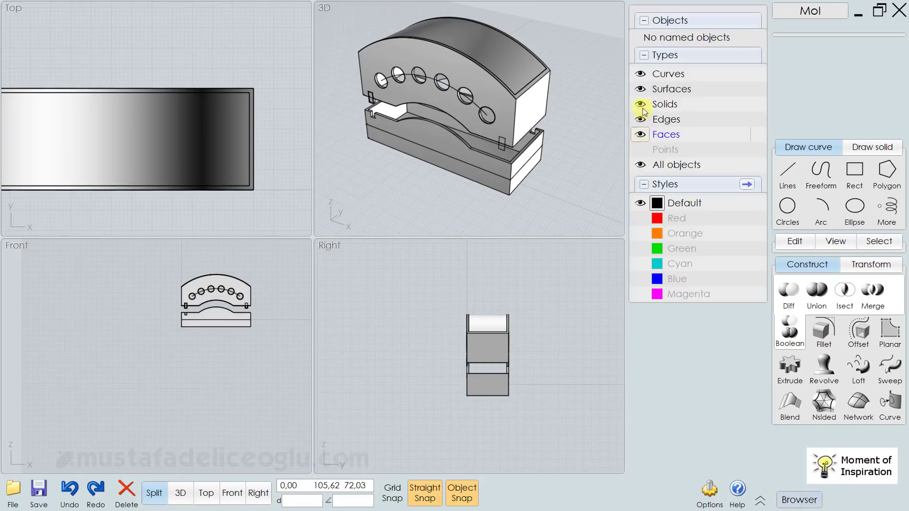
pyautogui.click(641, 165)
pyautogui.click(636, 90)
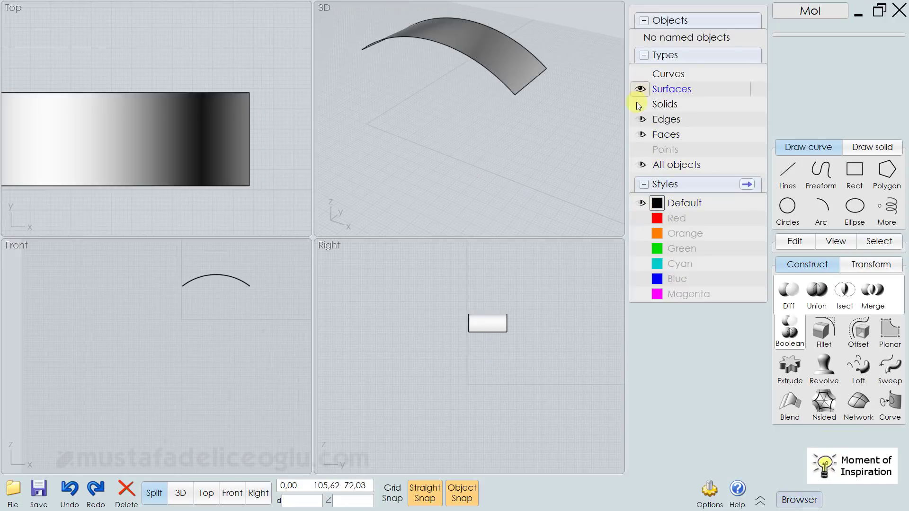
pyautogui.click(636, 119)
pyautogui.moveTo(579, 134)
pyautogui.mouseDown(button='right')
pyautogui.moveTo(578, 91)
pyautogui.moveTo(592, 149)
pyautogui.moveTo(587, 139)
pyautogui.mouseUp(button='right')
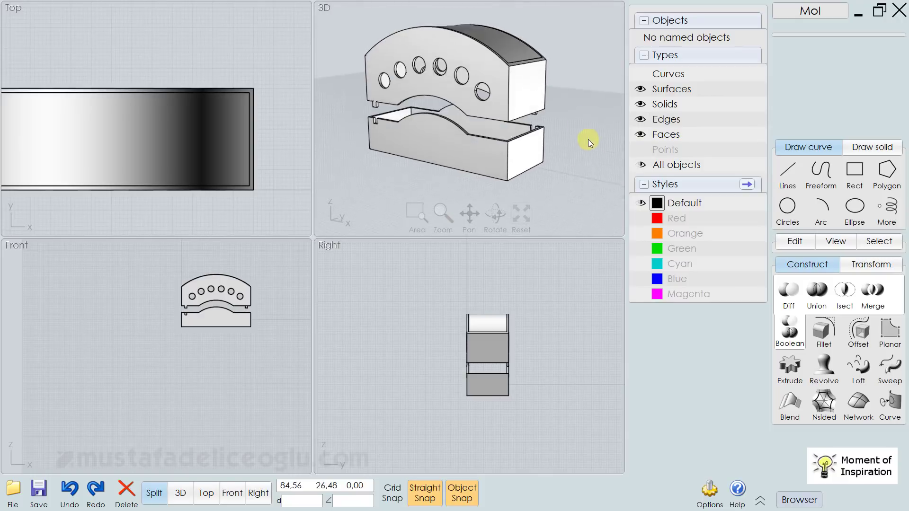
pyautogui.click(517, 55)
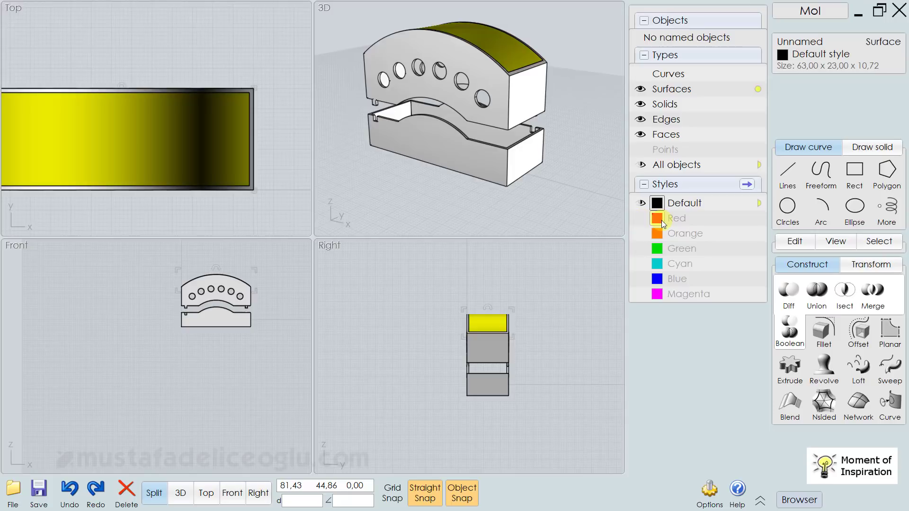
pyautogui.click(660, 220)
pyautogui.click(578, 105)
# - Start a new style and open its colour chooser
pyautogui.moveTo(600, 110); pyautogui.dragTo(589, 120, button='right')
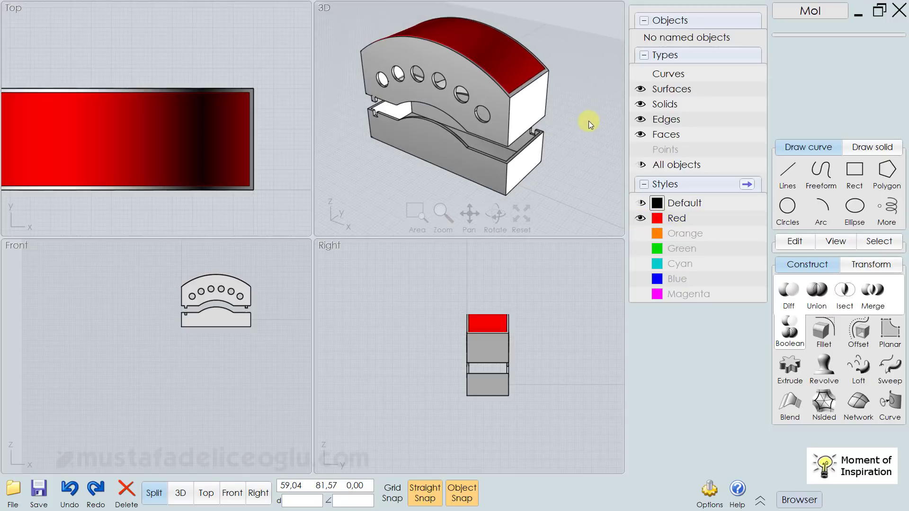
pyautogui.click(747, 184)
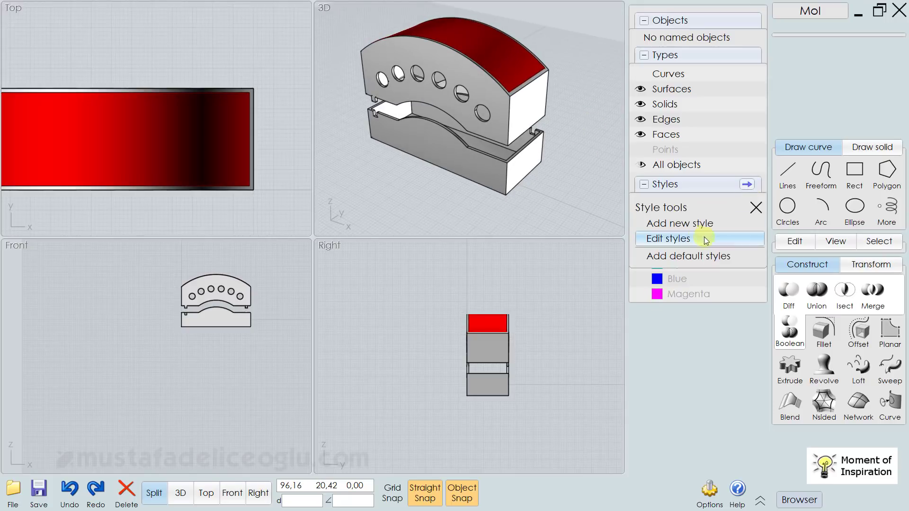
pyautogui.click(684, 225)
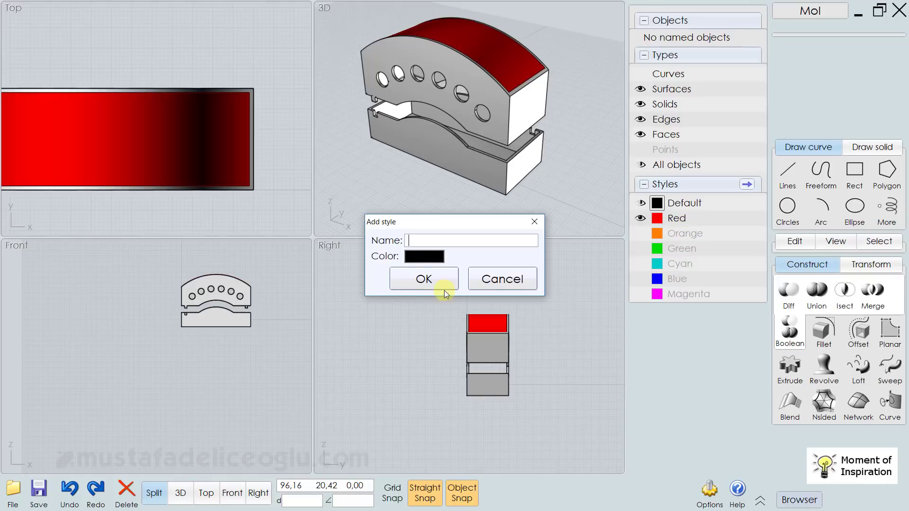
pyautogui.click(429, 255)
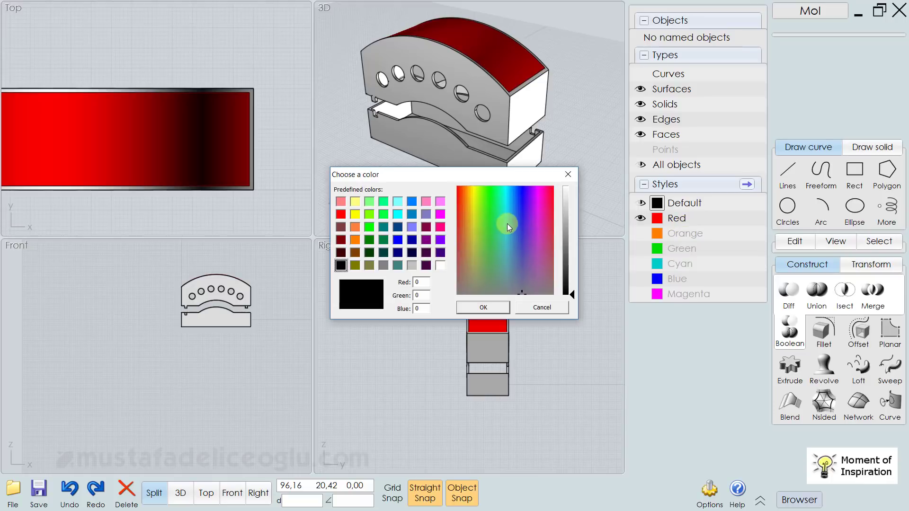
pyautogui.click(485, 266)
pyautogui.click(481, 302)
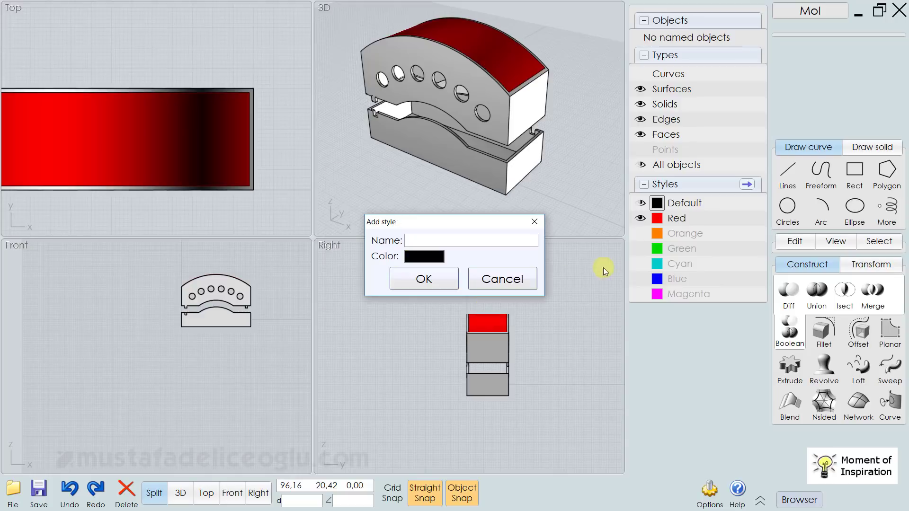
# - Create a new dark green style named 'yes'
pyautogui.click(442, 257)
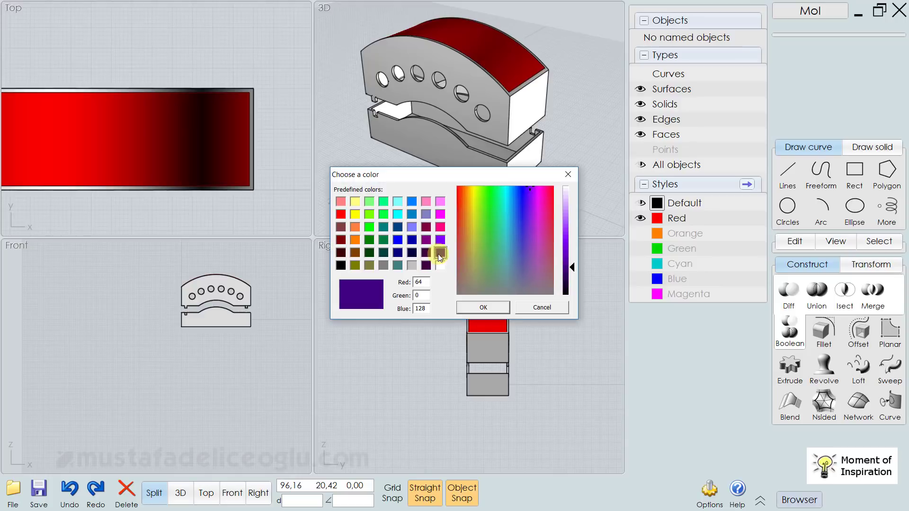
pyautogui.click(398, 254)
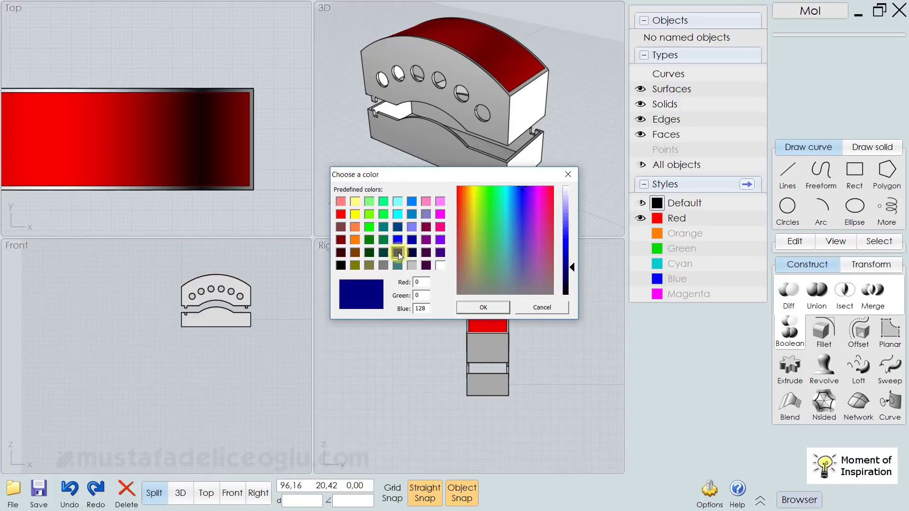
pyautogui.click(369, 240)
pyautogui.click(483, 307)
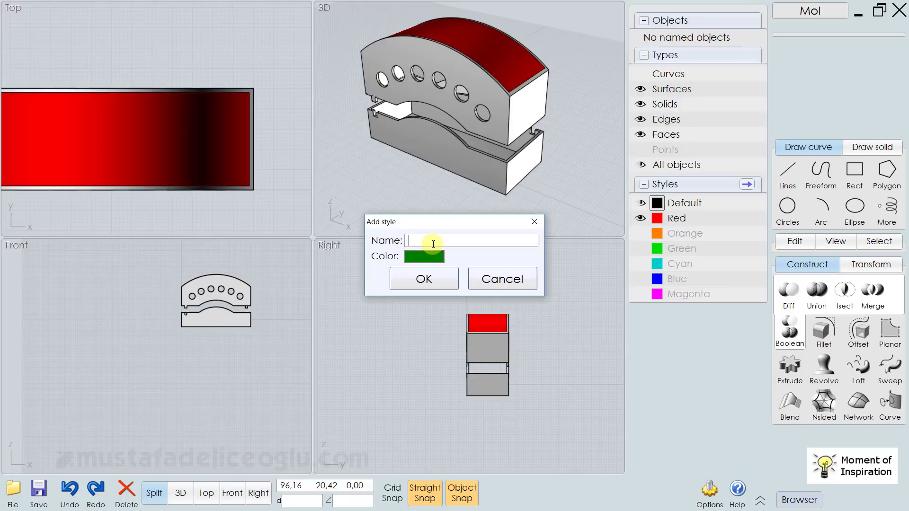
pyautogui.write('yes')
pyautogui.click(424, 278)
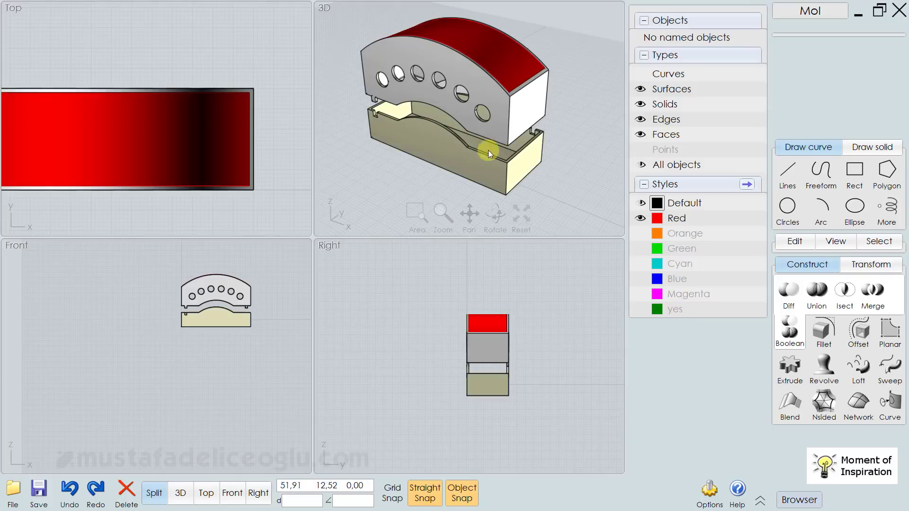
# - Assign the base solid to the 'yes' style and show only the 3D view
pyautogui.click(460, 160)
pyautogui.click(657, 309)
pyautogui.click(581, 176)
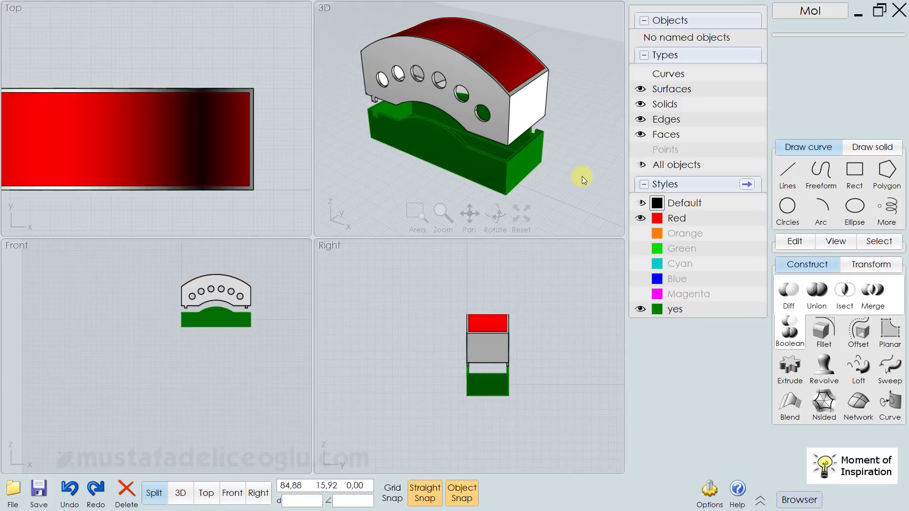
pyautogui.moveTo(547, 138)
pyautogui.mouseDown(button='right')
pyautogui.moveTo(546, 106)
pyautogui.moveTo(555, 128)
pyautogui.mouseUp(button='right')
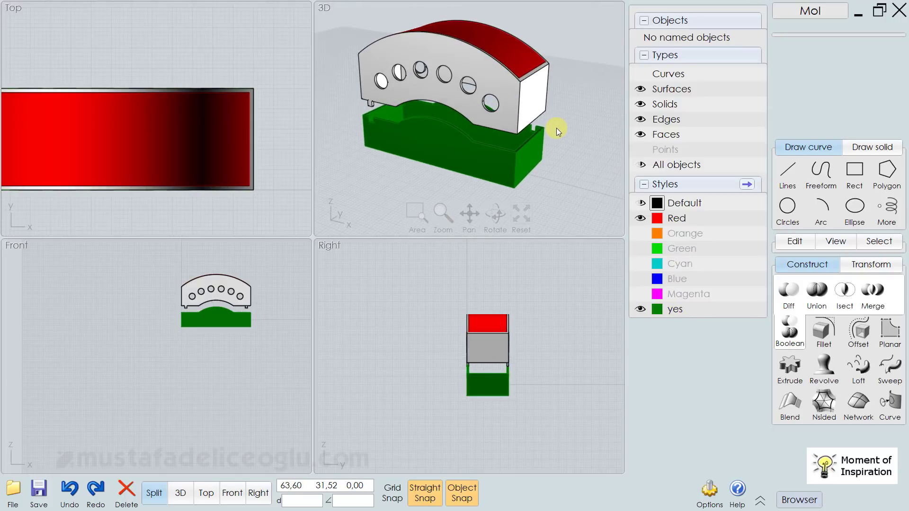
pyautogui.click(181, 493)
# - Close the object browser, reframe the 3D view and select the 63,00 x 23,00 x 10,72 red roof
pyautogui.click(760, 500)
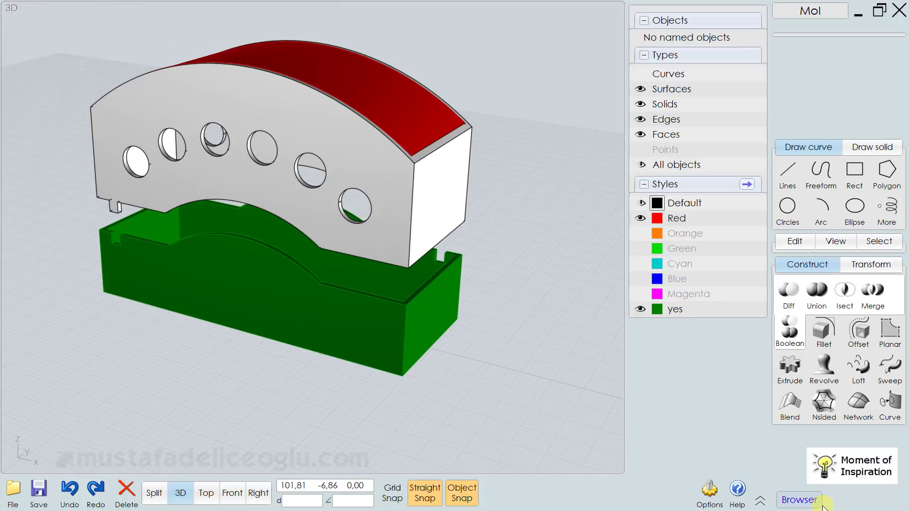
pyautogui.moveTo(594, 237)
pyautogui.mouseDown(button='right')
pyautogui.moveTo(705, 269)
pyautogui.moveTo(573, 269)
pyautogui.moveTo(586, 289)
pyautogui.mouseUp(button='right')
pyautogui.scroll(-4, 570, 231)
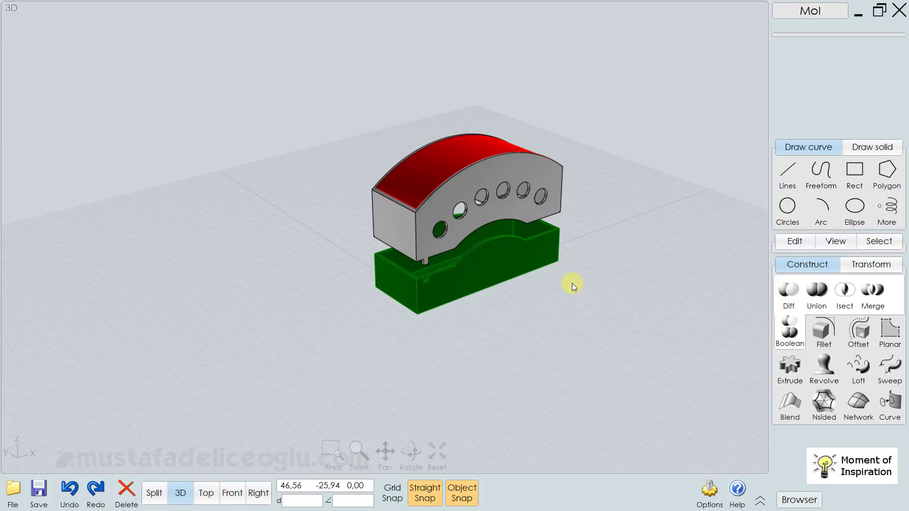
pyautogui.click(467, 152)
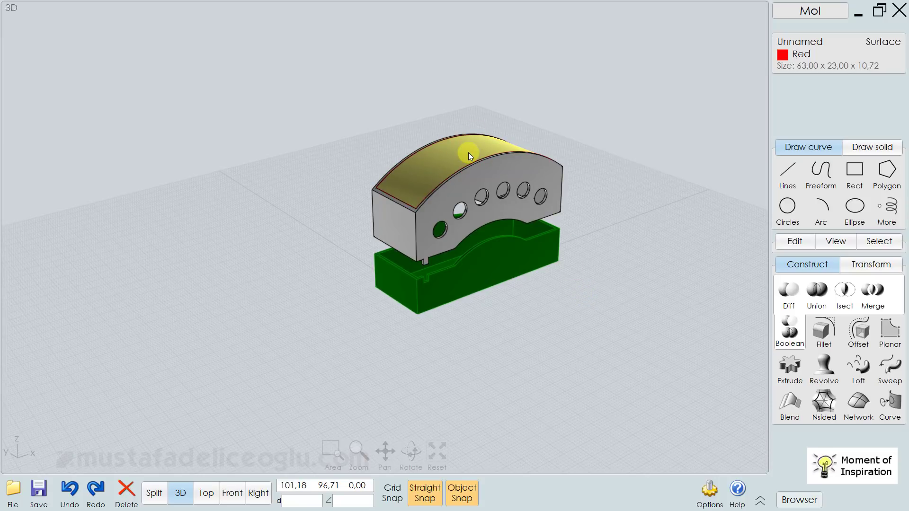
# - Export the selected red top surface as a STEP (*.stp; *.step) file
pyautogui.click(13, 474)
pyautogui.click(142, 432)
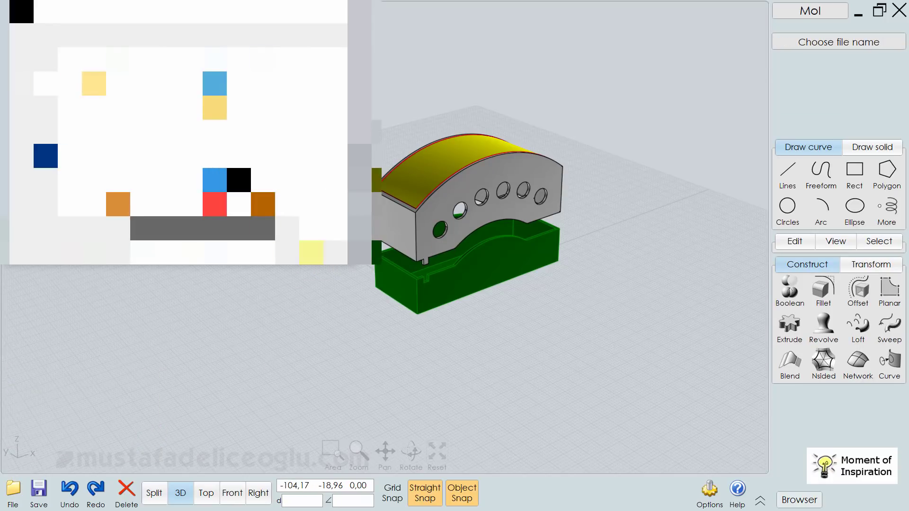
pyautogui.click(263, 252)
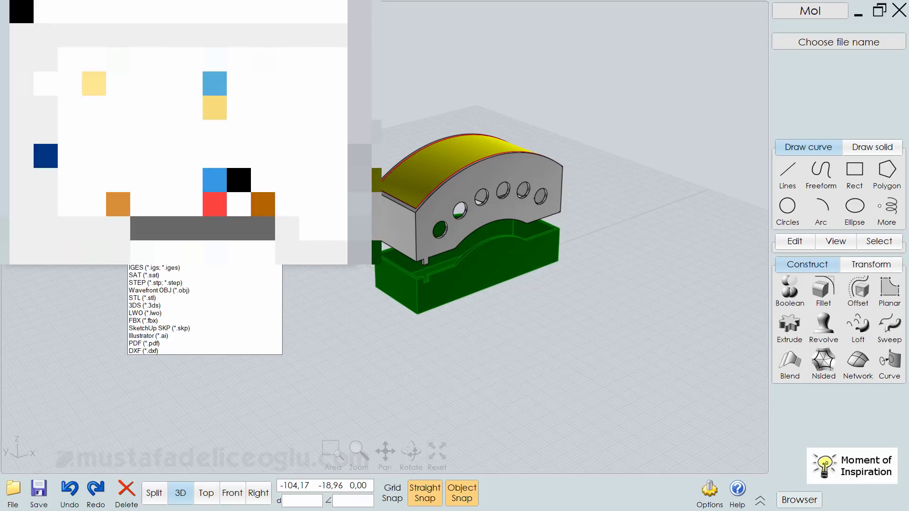
pyautogui.click(151, 287)
pyautogui.hotkey('alt', 'Down')
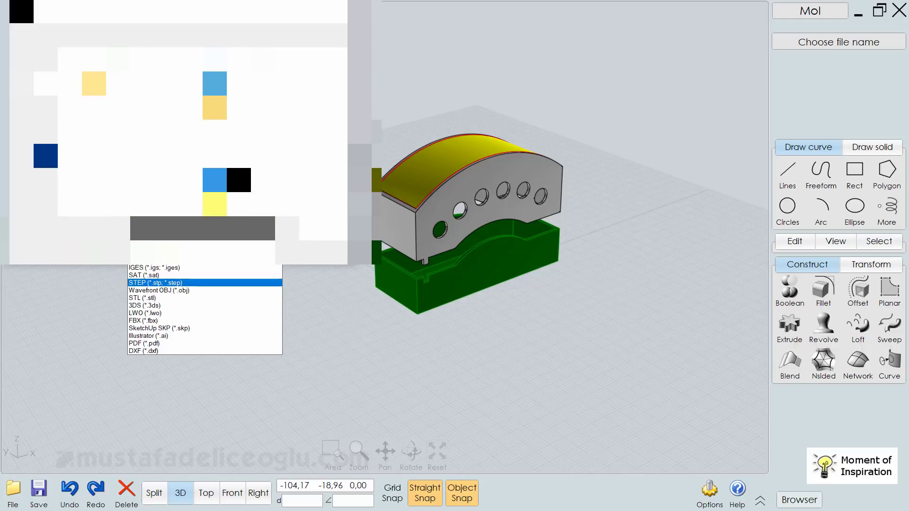
pyautogui.press('Down')
pyautogui.press('Down')
pyautogui.press('Down')
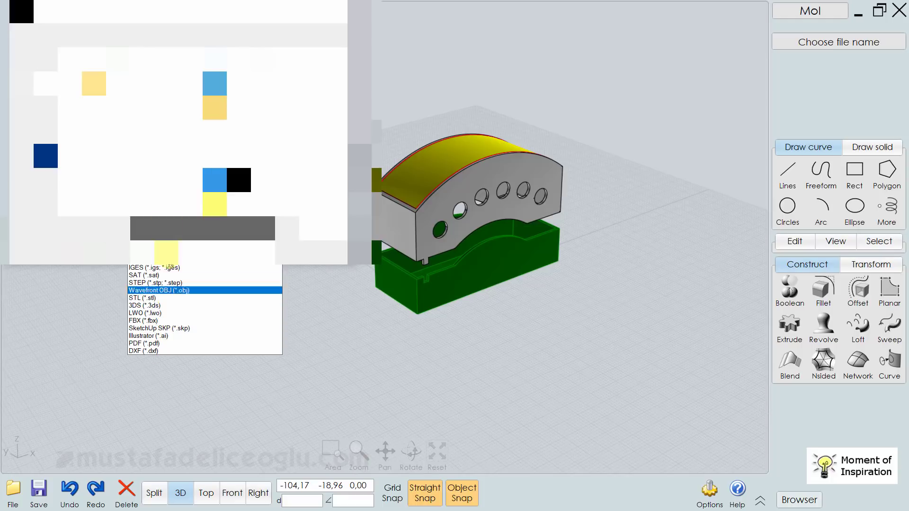
pyautogui.click(164, 290)
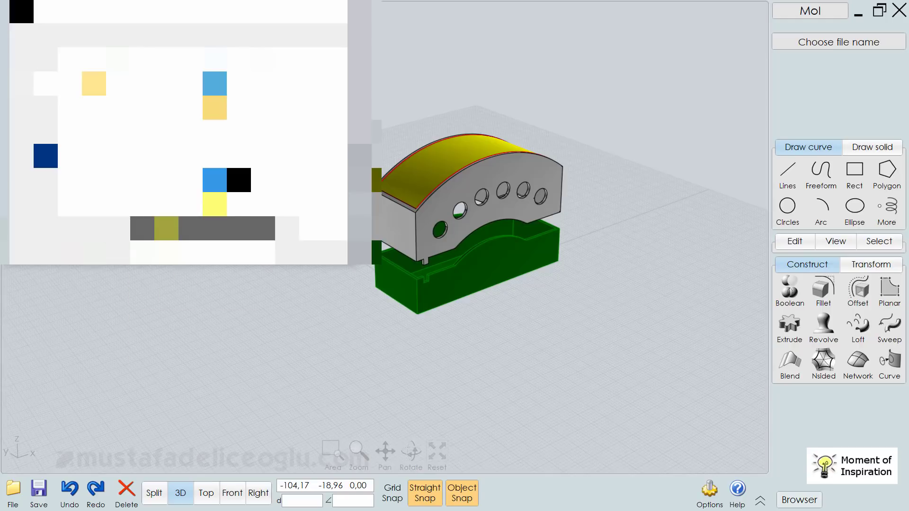
pyautogui.click(166, 228)
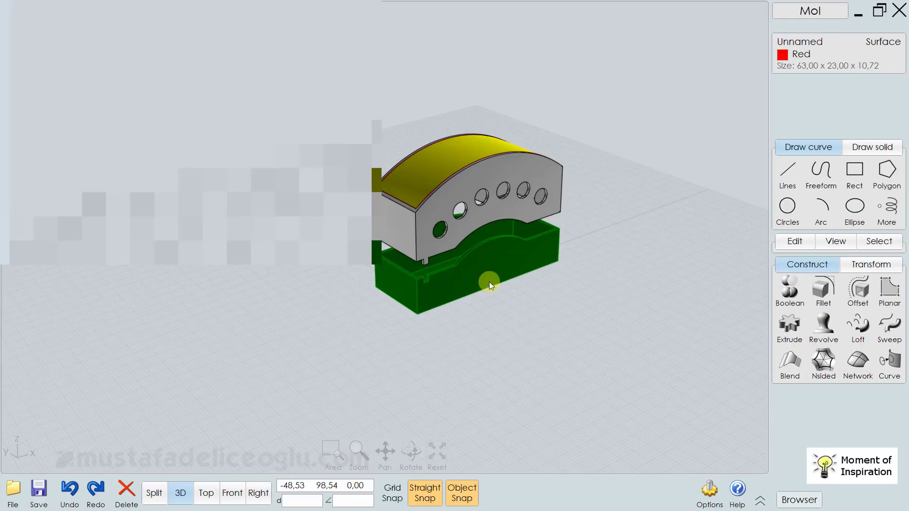
# - Select only the holed arched lid solid and export it as a STEP file named starting 'mo'
pyautogui.click(561, 201)
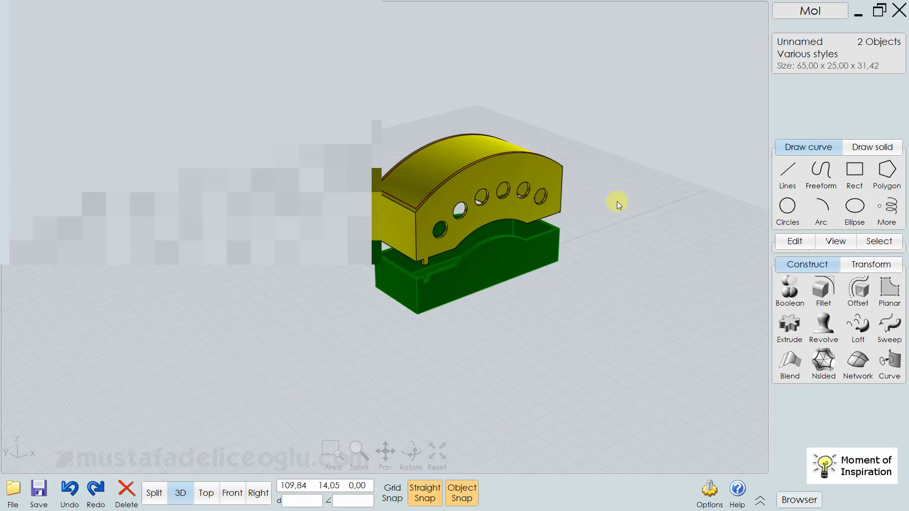
pyautogui.click(549, 172)
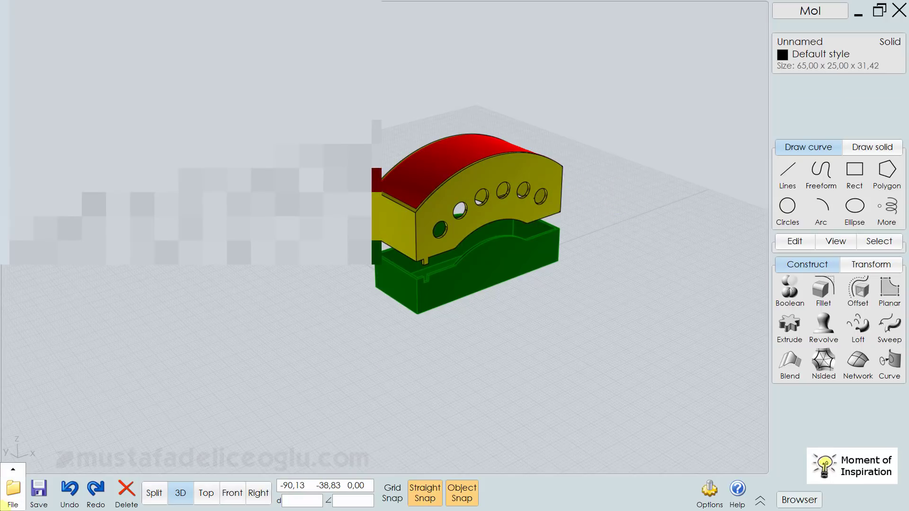
pyautogui.click(18, 491)
pyautogui.click(142, 433)
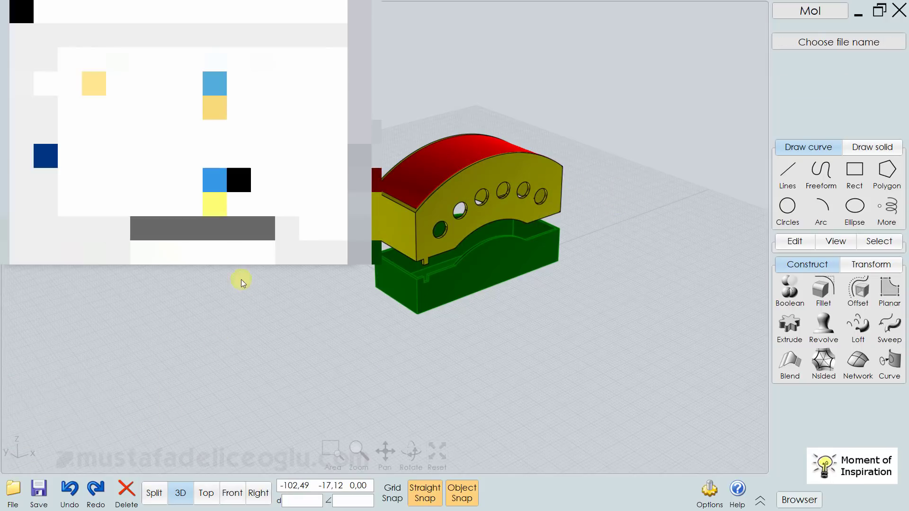
pyautogui.click(191, 252)
pyautogui.write('mo')
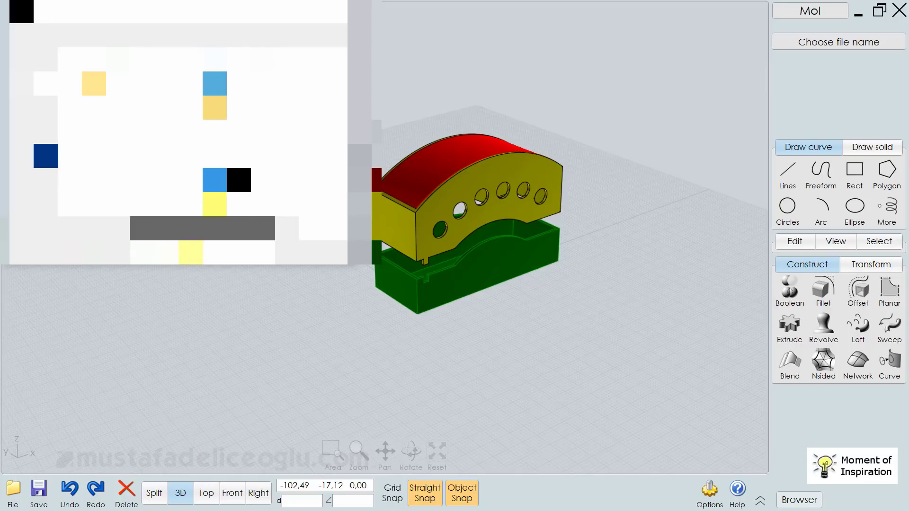
pyautogui.click(205, 259)
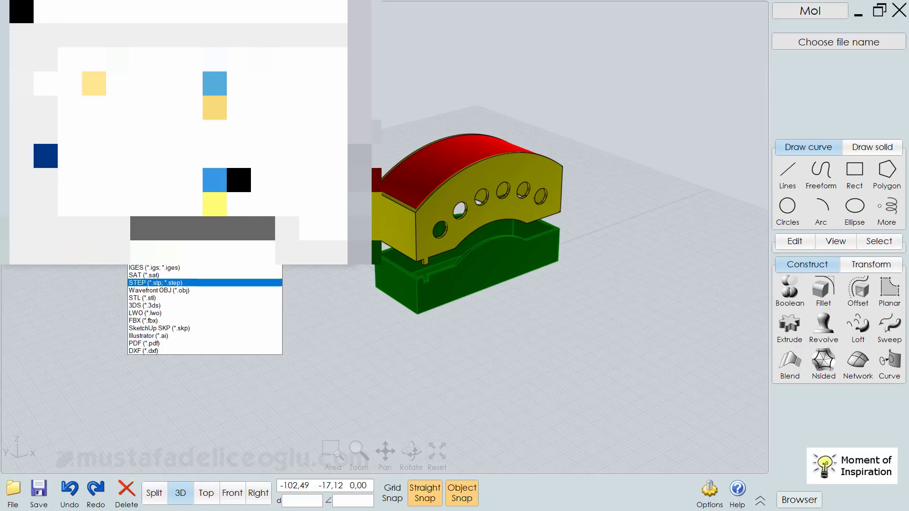
pyautogui.click(195, 283)
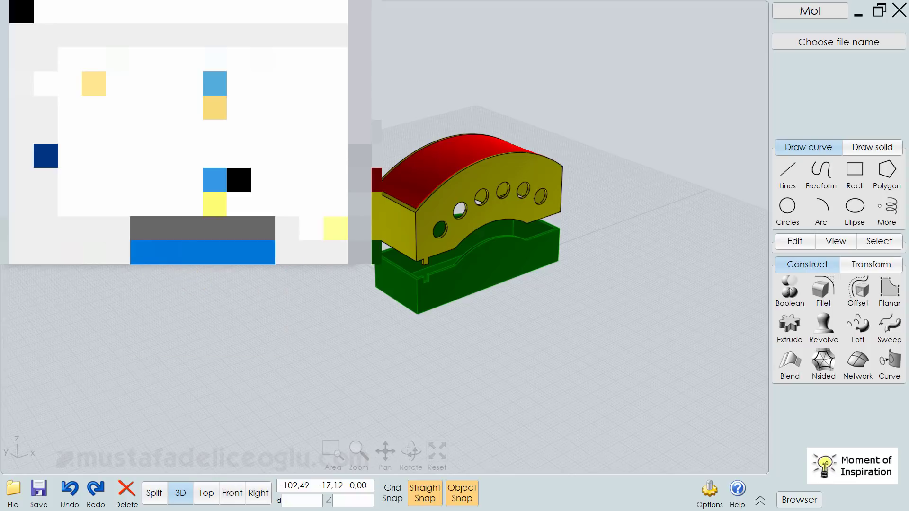
pyautogui.click(335, 229)
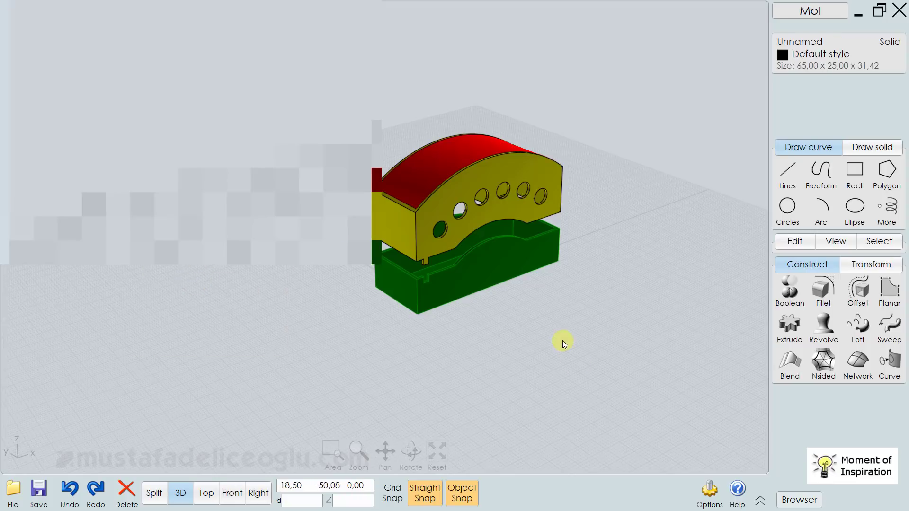
pyautogui.click(500, 262)
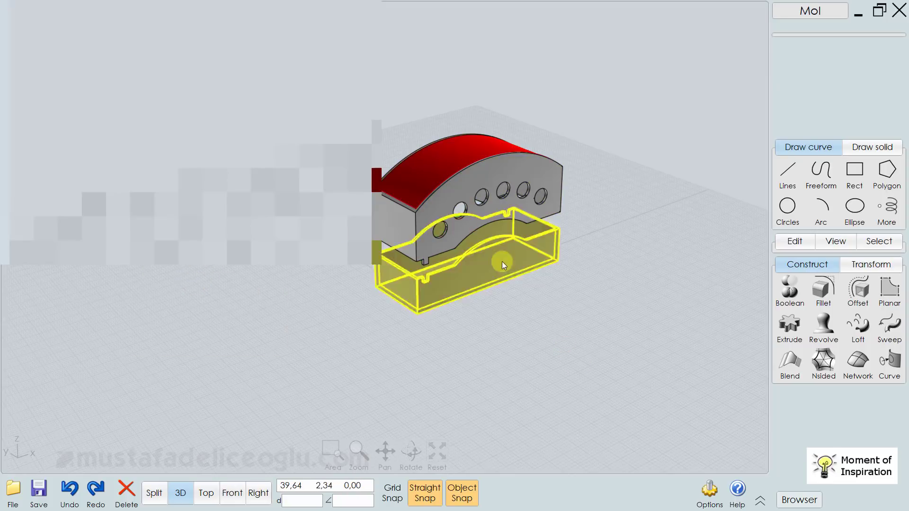
# - Export the selected green base as a STEP file named 'moi model 3'
pyautogui.click(13, 492)
pyautogui.click(142, 436)
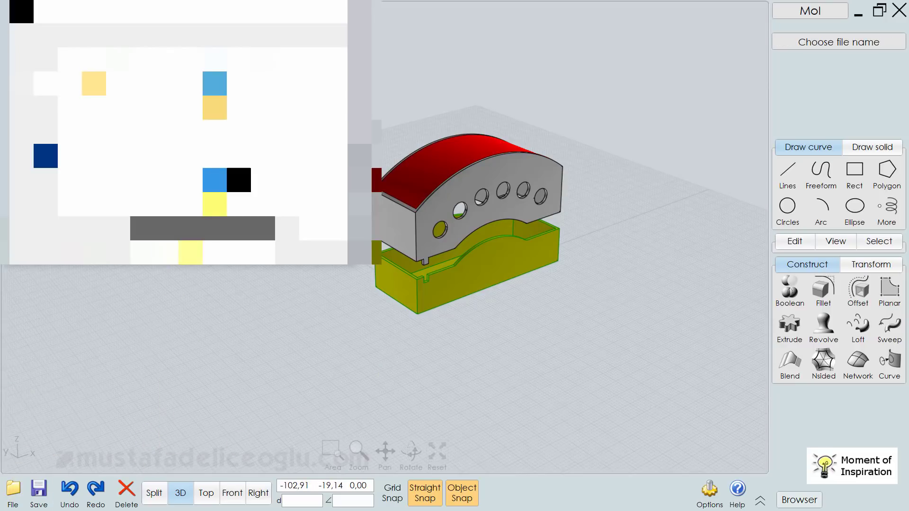
pyautogui.click(203, 253)
pyautogui.click(203, 282)
pyautogui.write('m')
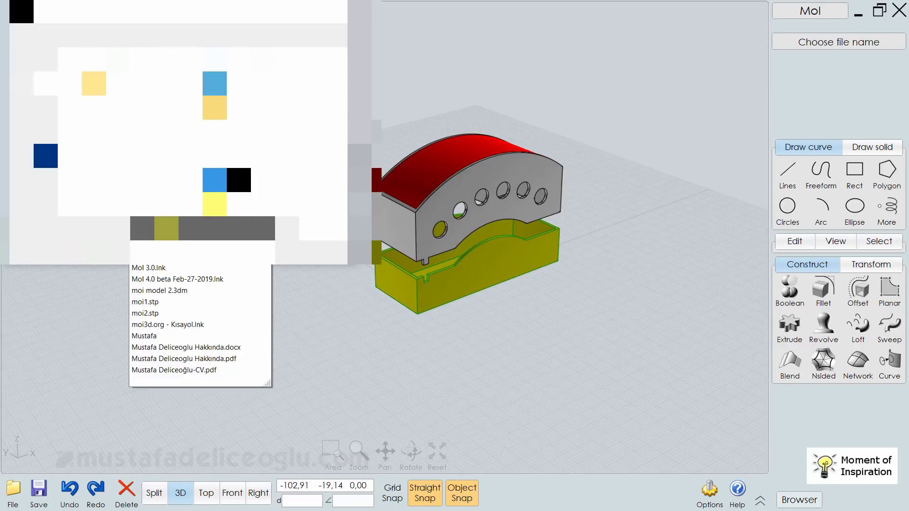
pyautogui.write('oi model 3')
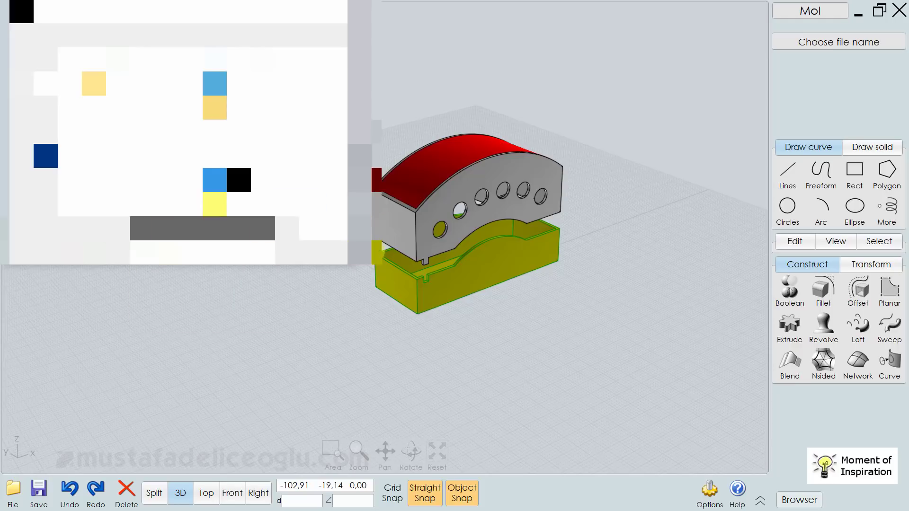
pyautogui.click(335, 228)
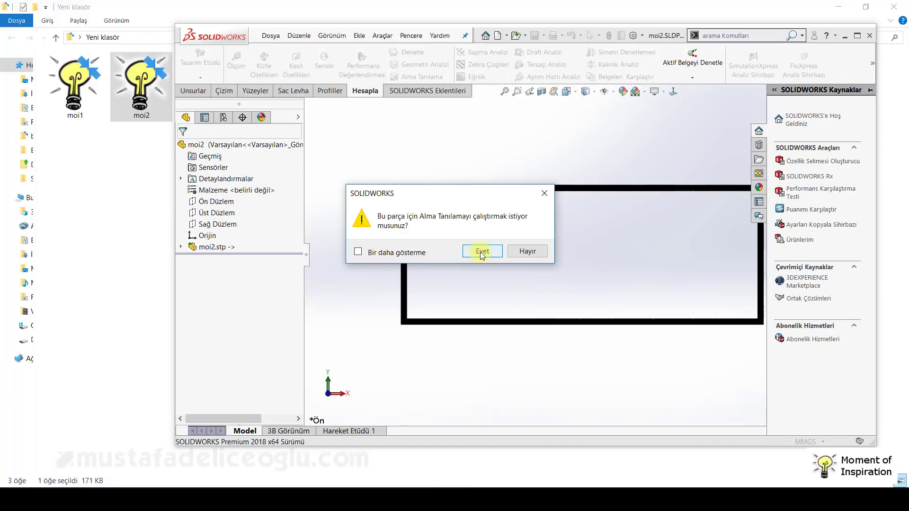
# - Run import diagnostics on moi2 and orbit the imported lid to an oblique view
pyautogui.click(489, 250)
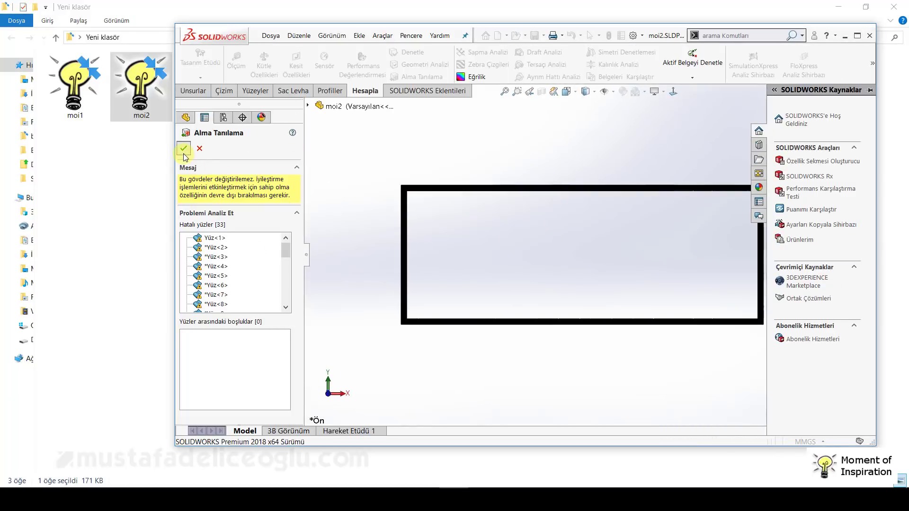
pyautogui.click(184, 148)
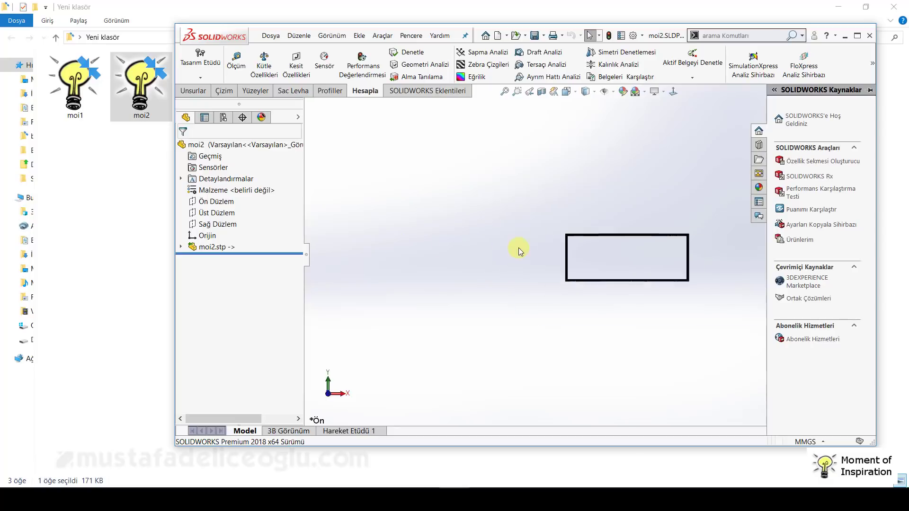
pyautogui.moveTo(605, 270); pyautogui.dragTo(642, 169, button='right')
pyautogui.moveTo(643, 169)
pyautogui.mouseDown(button='middle')
pyautogui.moveTo(550, 286)
pyautogui.moveTo(551, 305)
pyautogui.moveTo(656, 228)
pyautogui.moveTo(643, 269)
pyautogui.moveTo(600, 270)
pyautogui.moveTo(630, 239)
pyautogui.mouseUp(button='middle')
pyautogui.scroll(-2, 547, 255)
pyautogui.scroll(3, 547, 255)
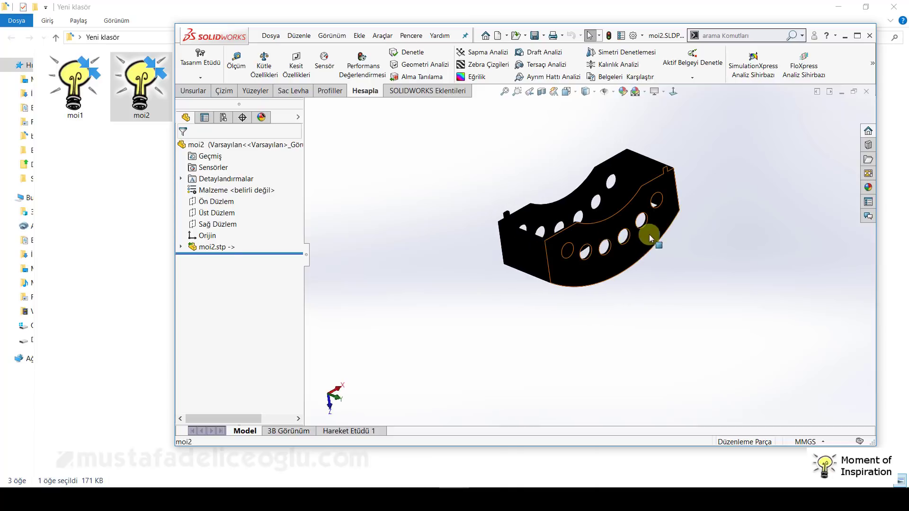
# - Inspect the lid from a standard view, then drag moi33.stp into SOLIDWORKS
pyautogui.click(649, 234)
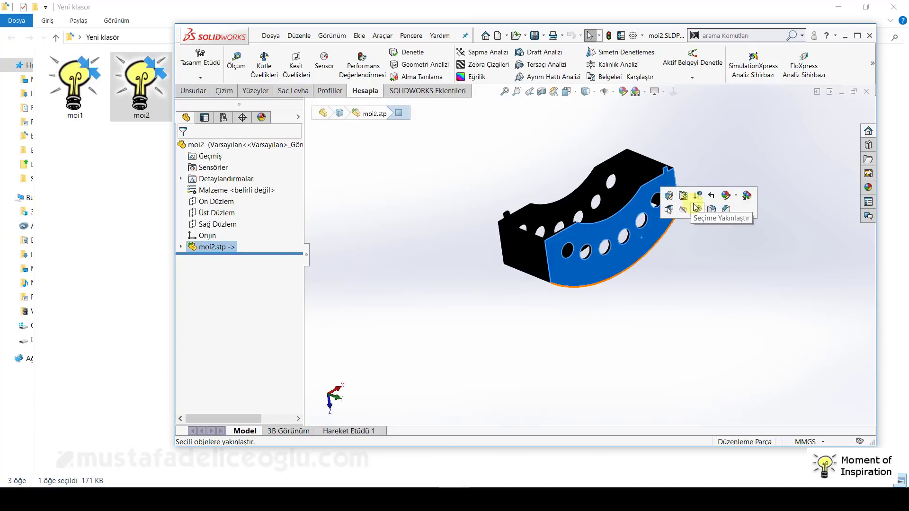
pyautogui.click(737, 208)
pyautogui.click(789, 245)
pyautogui.moveTo(669, 254)
pyautogui.mouseDown(button='middle')
pyautogui.moveTo(628, 298)
pyautogui.moveTo(594, 393)
pyautogui.moveTo(476, 187)
pyautogui.moveTo(609, 240)
pyautogui.moveTo(702, 211)
pyautogui.moveTo(675, 209)
pyautogui.moveTo(643, 341)
pyautogui.moveTo(578, 279)
pyautogui.moveTo(525, 147)
pyautogui.moveTo(640, 289)
pyautogui.moveTo(645, 261)
pyautogui.mouseUp(button='middle')
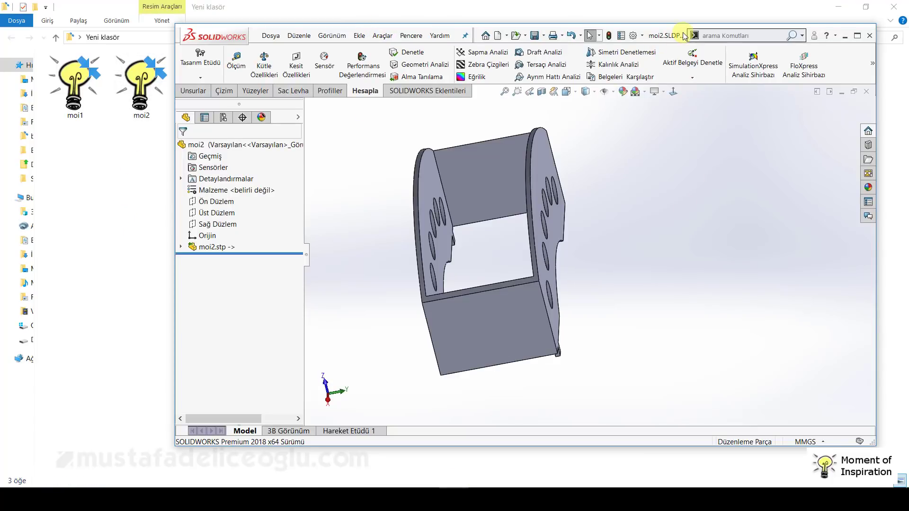
pyautogui.moveTo(661, 38); pyautogui.dragTo(716, 32)
pyautogui.moveTo(204, 89); pyautogui.dragTo(704, 186)
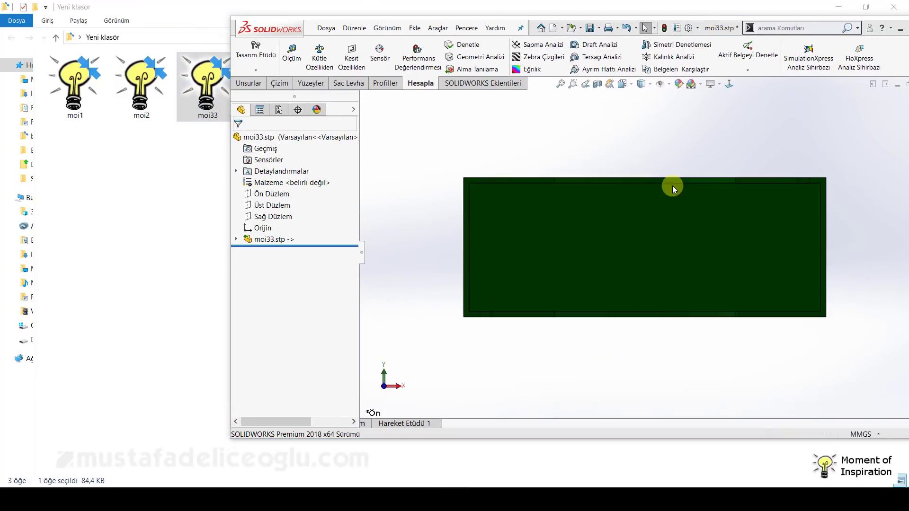
# - Orbit the green moi33 base into a 3D view, then drag moi1.stp into SOLIDWORKS
pyautogui.scroll(-3, 590, 254)
pyautogui.scroll(5, 668, 295)
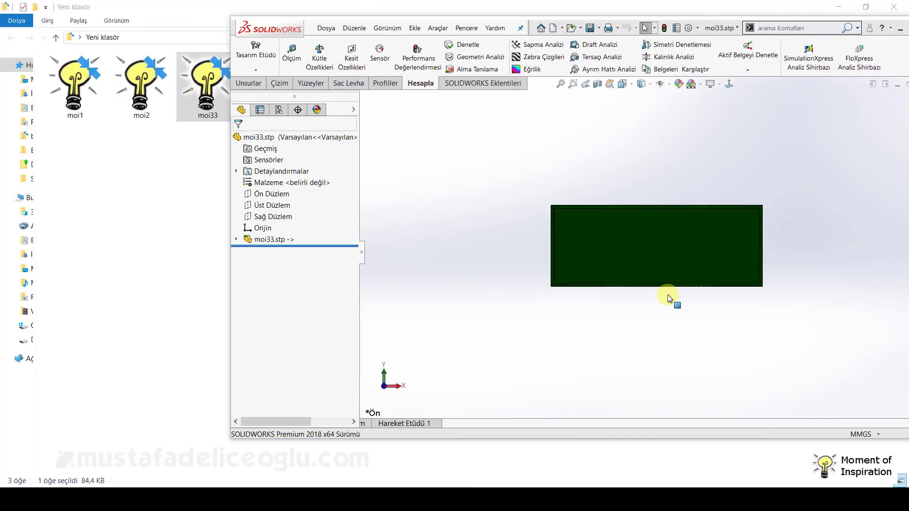
pyautogui.moveTo(677, 292)
pyautogui.mouseDown(button='middle')
pyautogui.moveTo(659, 142)
pyautogui.moveTo(720, 142)
pyautogui.moveTo(685, 124)
pyautogui.moveTo(711, 268)
pyautogui.moveTo(700, 156)
pyautogui.moveTo(621, 288)
pyautogui.moveTo(622, 248)
pyautogui.moveTo(631, 345)
pyautogui.moveTo(637, 339)
pyautogui.mouseUp(button='middle')
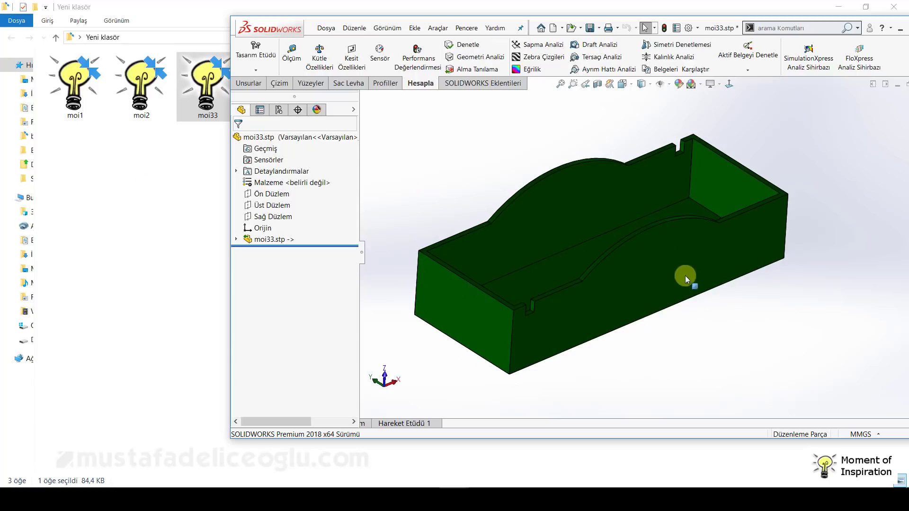
pyautogui.moveTo(75, 83); pyautogui.dragTo(491, 186)
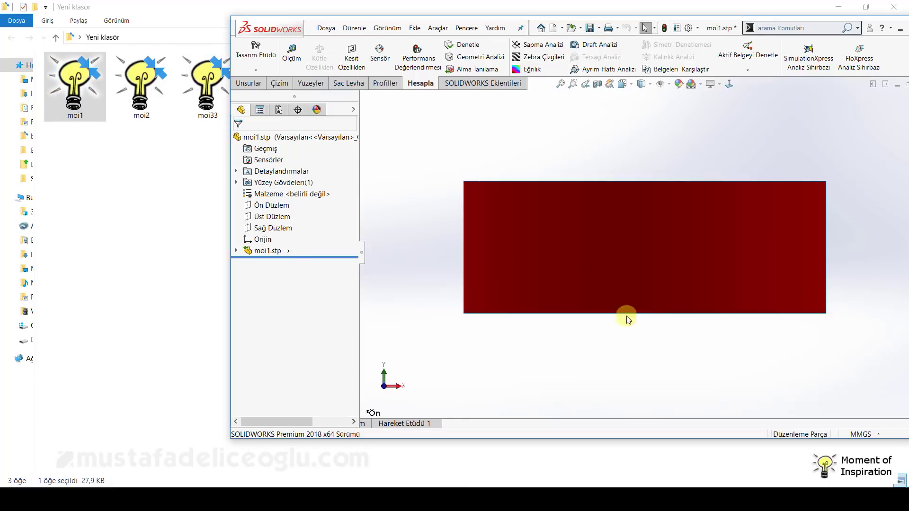
pyautogui.moveTo(627, 316)
pyautogui.mouseDown(button='middle')
pyautogui.moveTo(612, 157)
pyautogui.moveTo(652, 123)
pyautogui.mouseUp(button='middle')
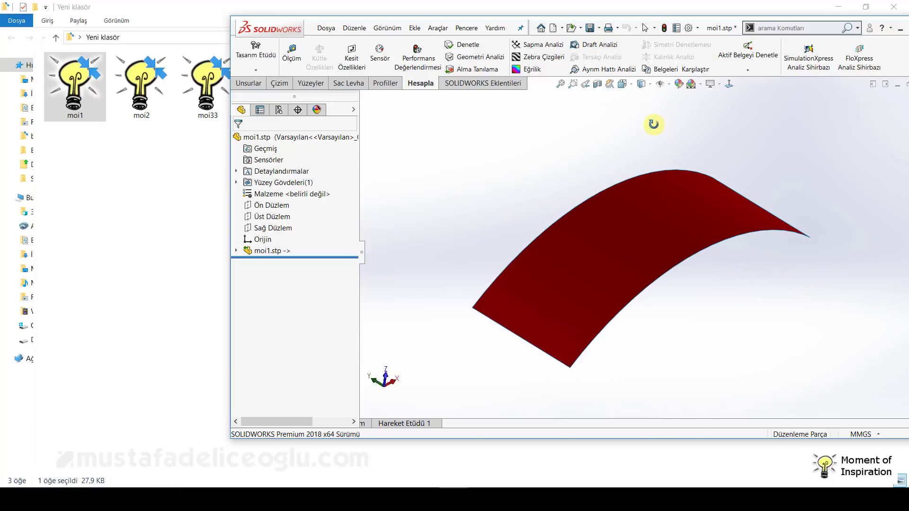
pyautogui.click(686, 232)
pyautogui.click(721, 311)
pyautogui.scroll(5, 716, 294)
pyautogui.scroll(-8, 716, 294)
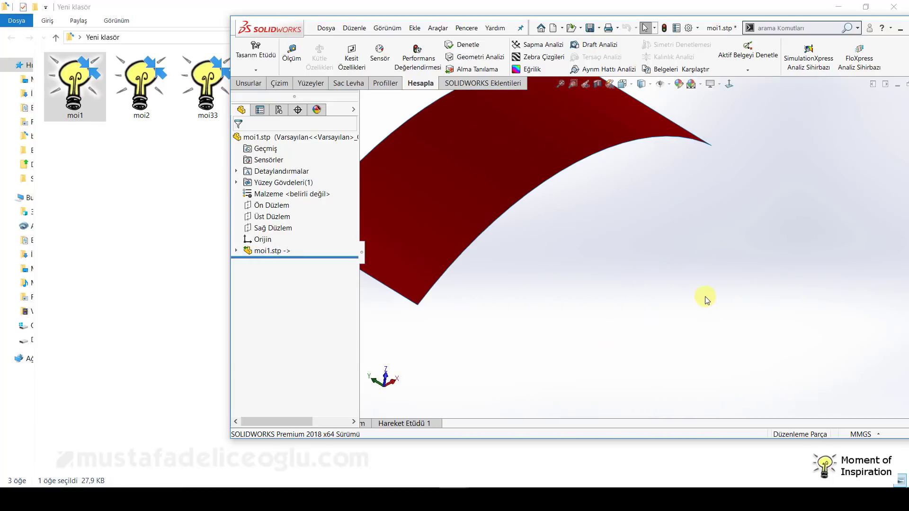
pyautogui.scroll(6, 705, 297)
pyautogui.scroll(-3, 549, 206)
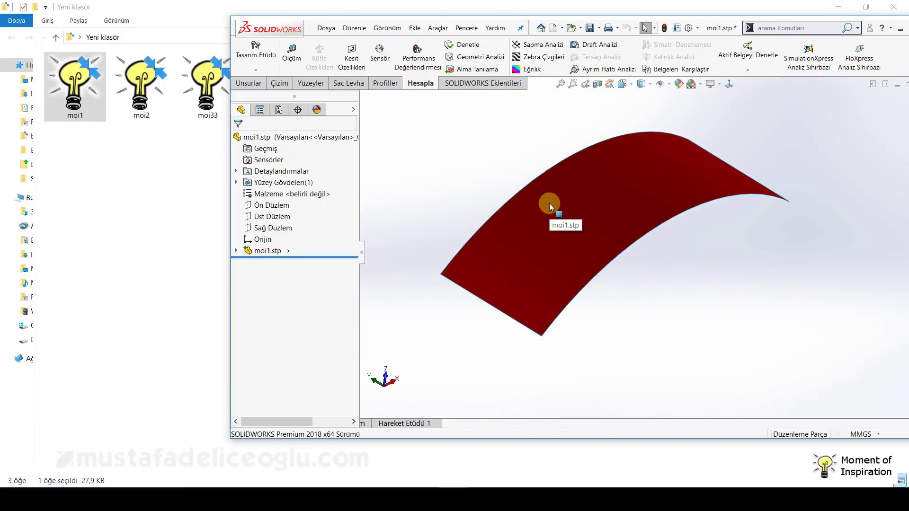